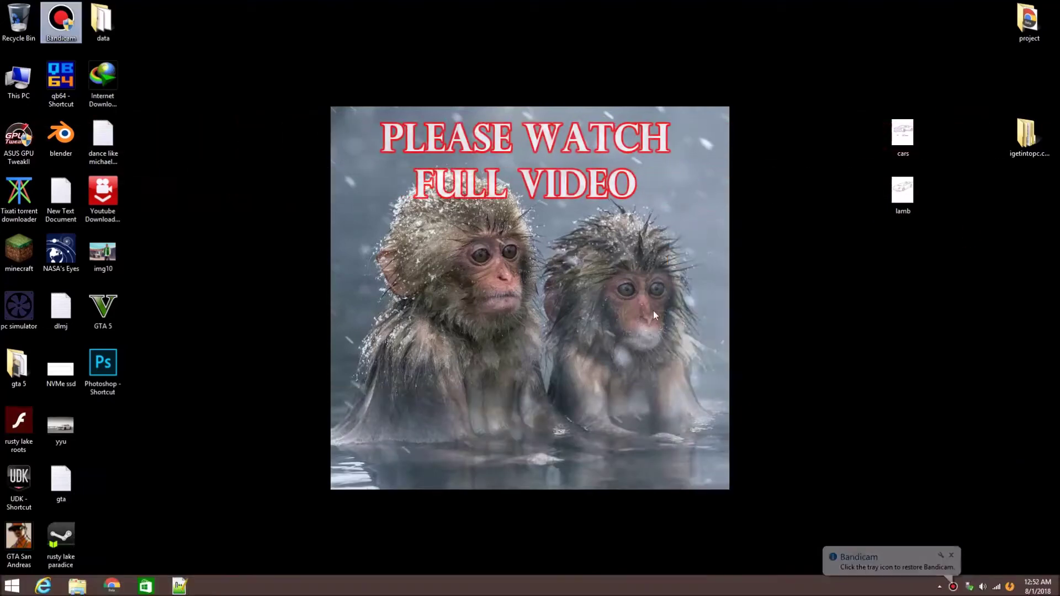
- Launch Adobe Photoshop from its desktop shortcut
click(103, 367)
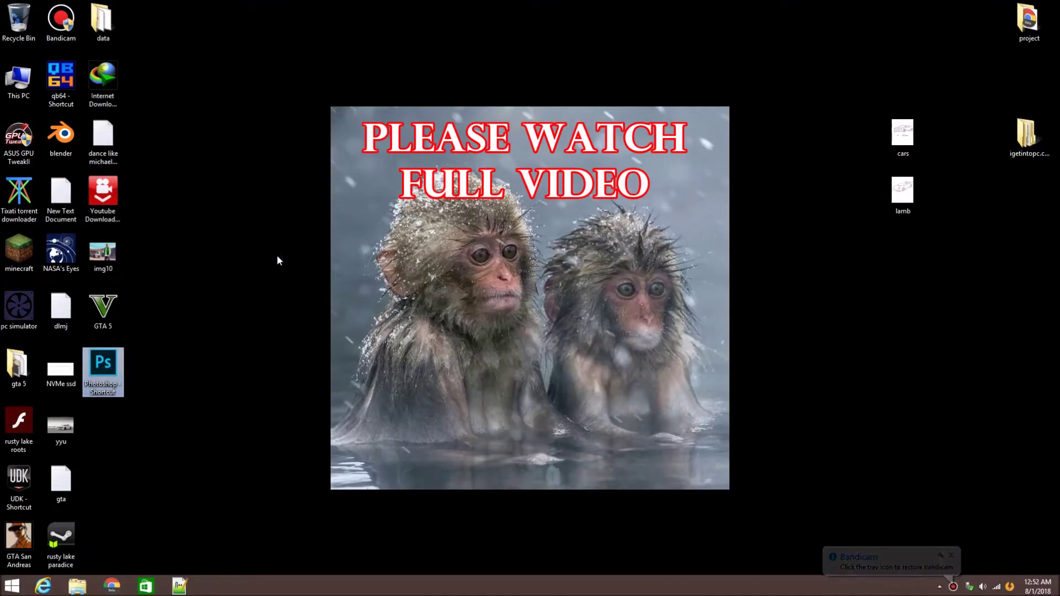
right_click(276, 255)
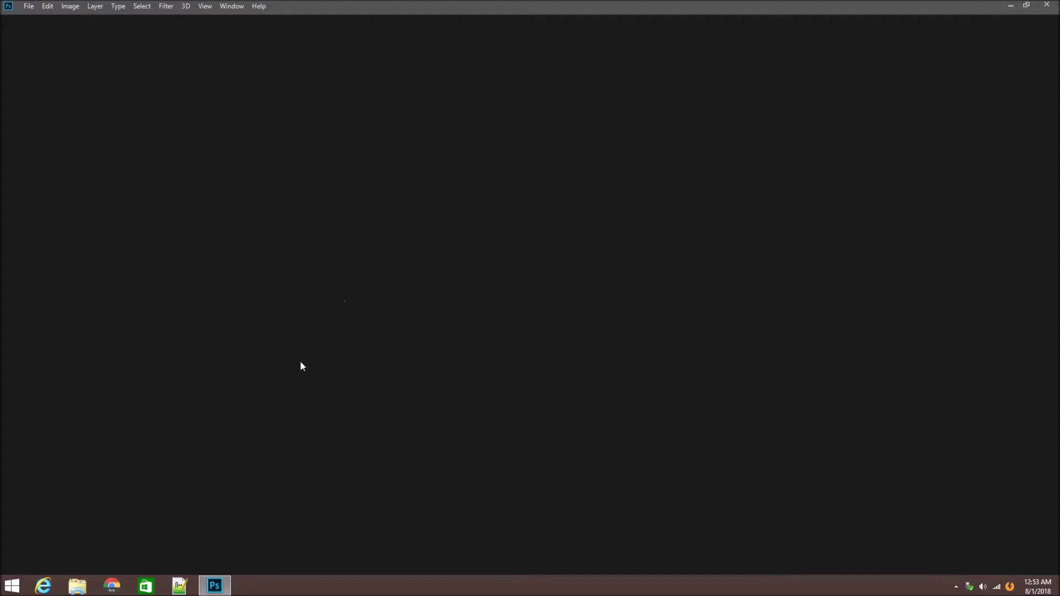
- Open the lamb.bmp car line drawing
click(956, 587)
click(938, 529)
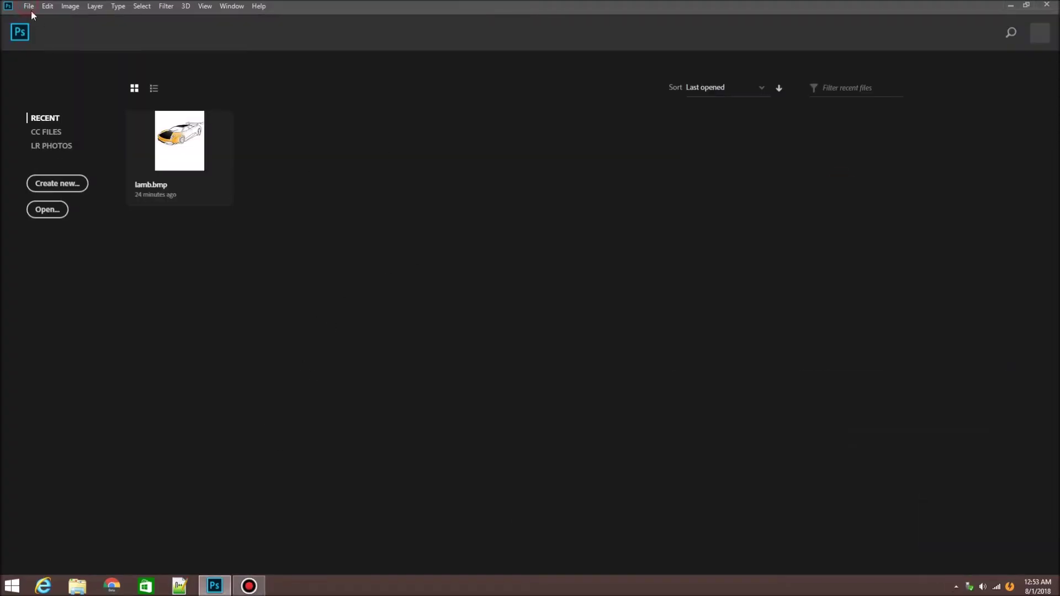
click(29, 6)
click(39, 30)
double_click(124, 295)
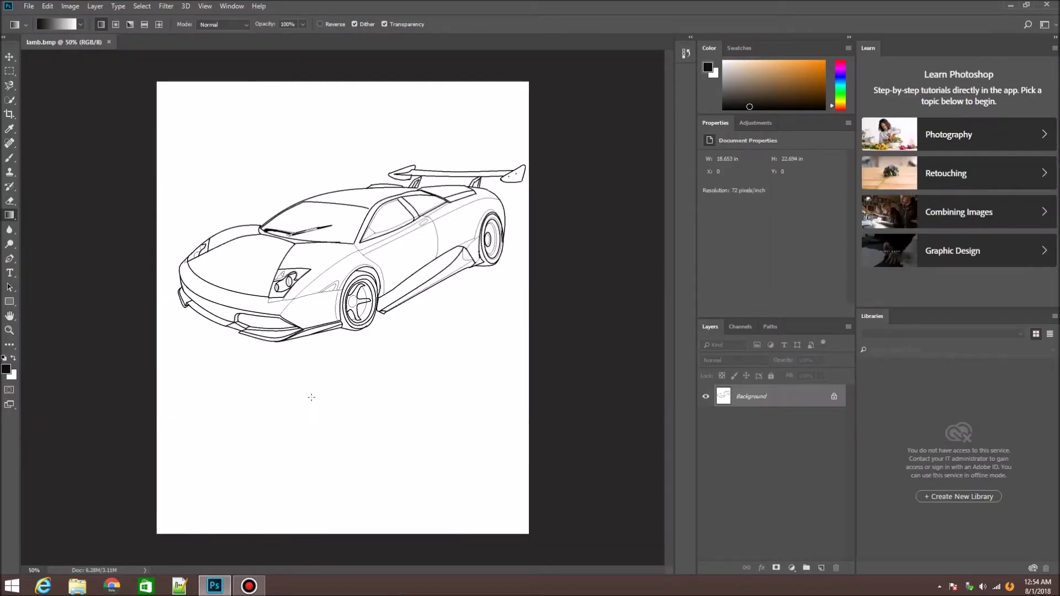
- Zoom in on the car and trace the hood with the Magnetic Lasso
key(z)
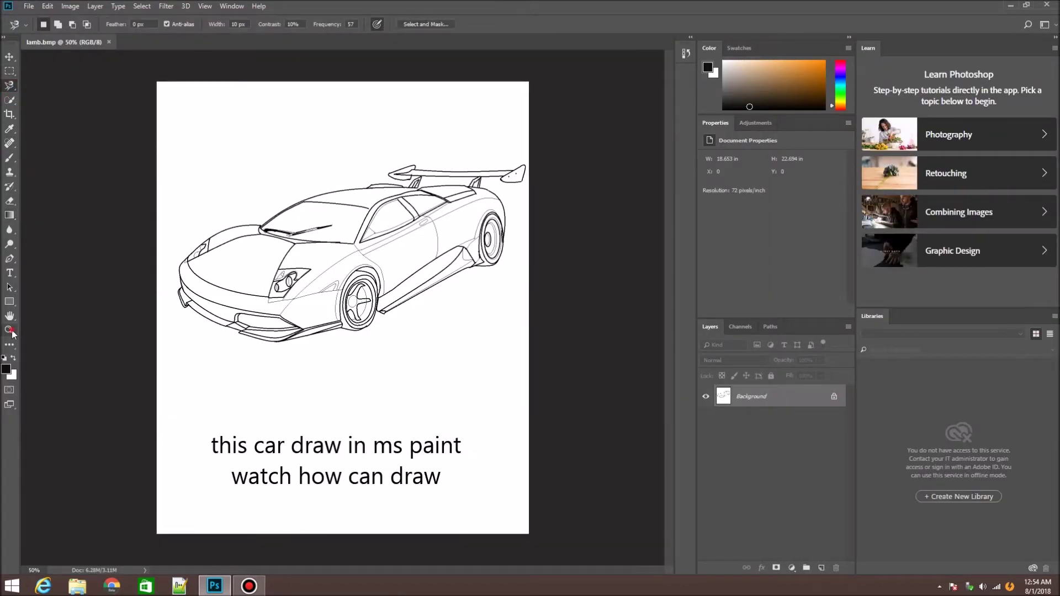
click(281, 373)
click(319, 305)
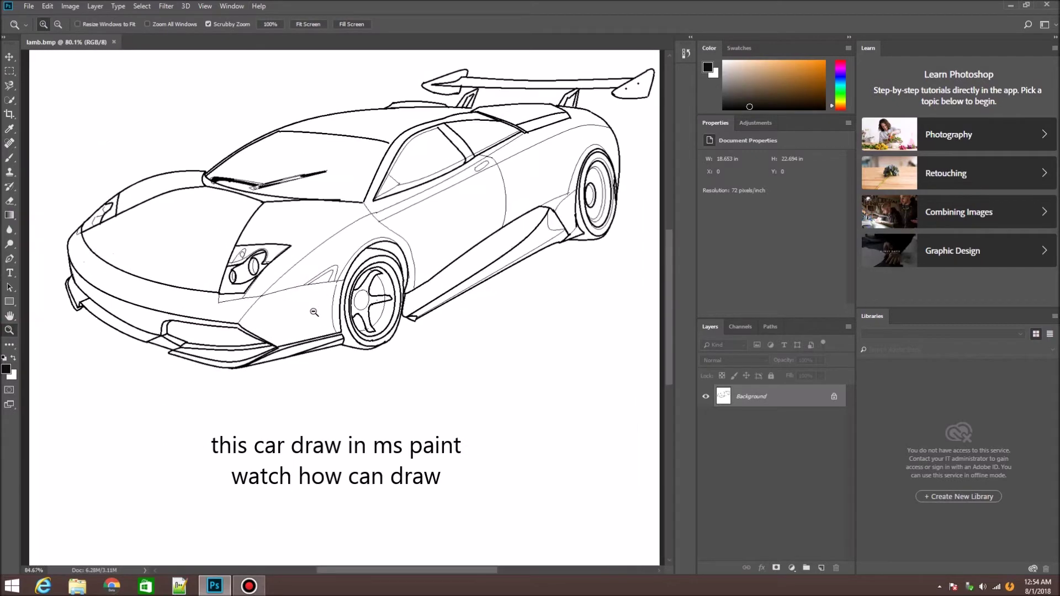
key(l)
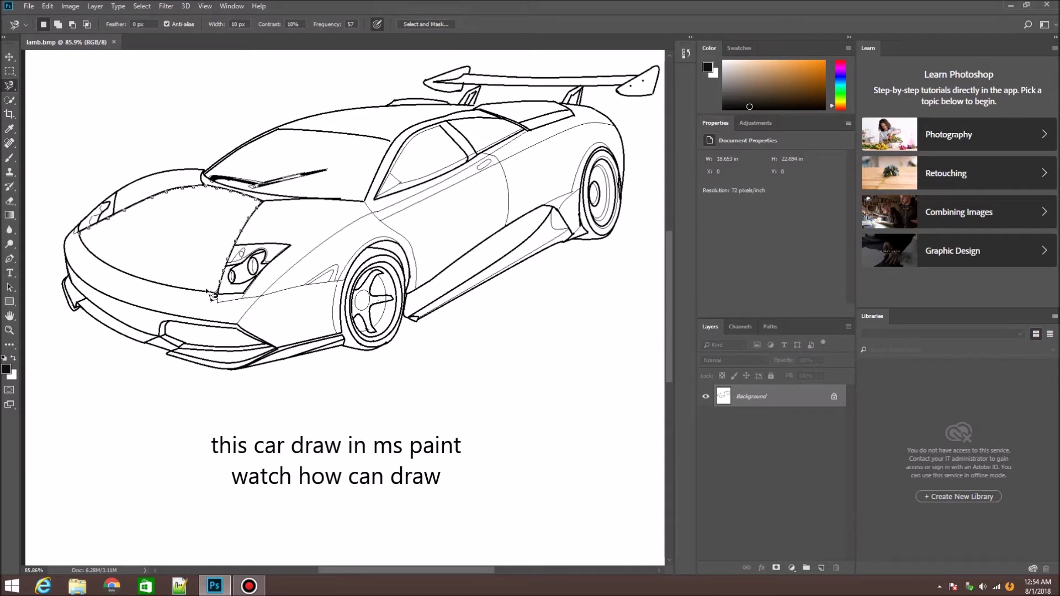
click(85, 241)
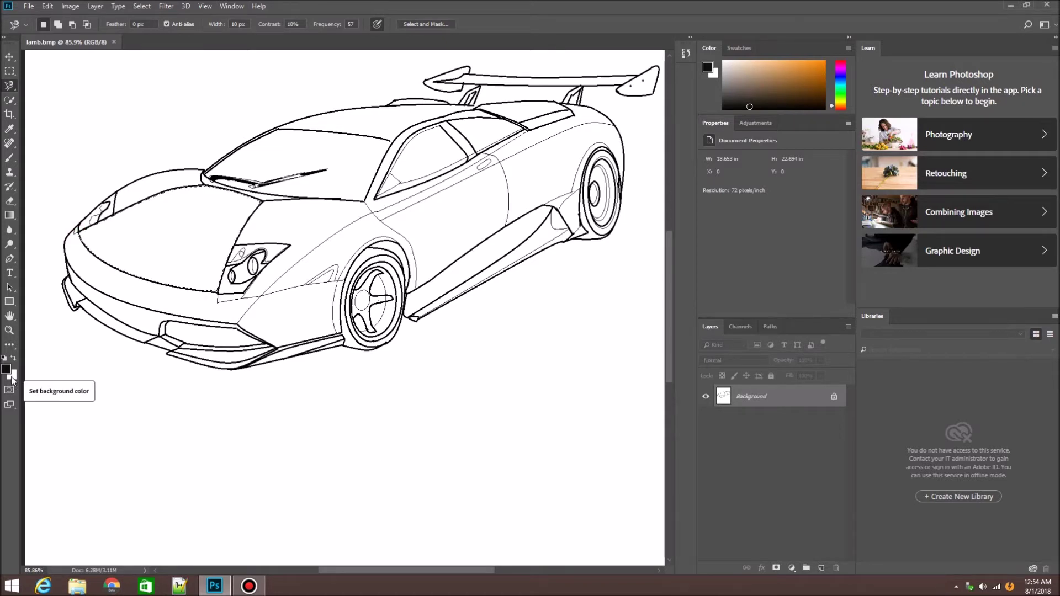
- Fill the hood selection with a black-to-white gradient
key(g)
drag(118, 272, 227, 191)
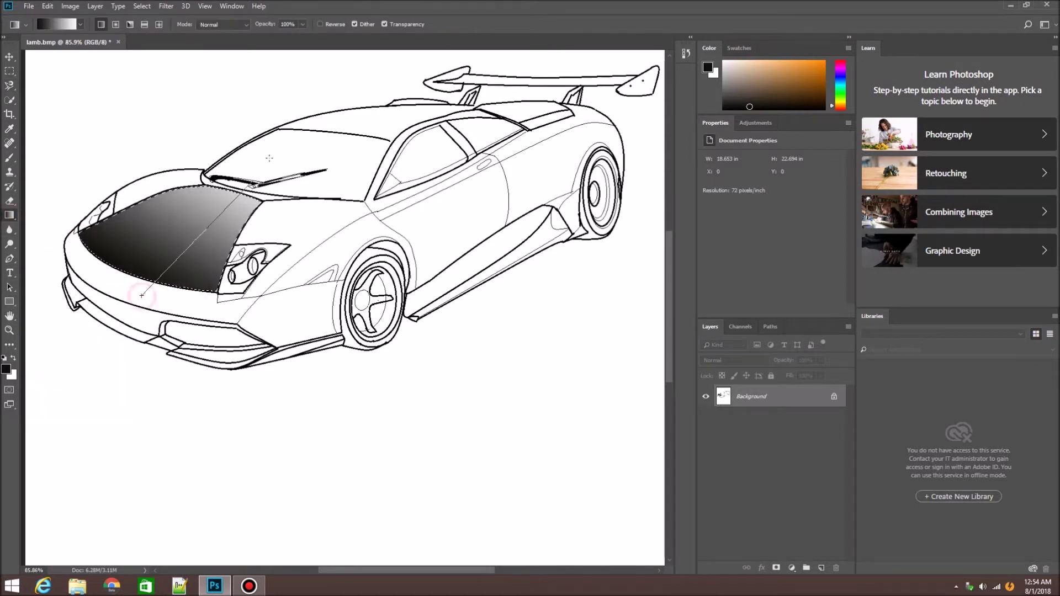
drag(118, 272, 237, 215)
- Select the front fender with the Magnetic Lasso
key(l)
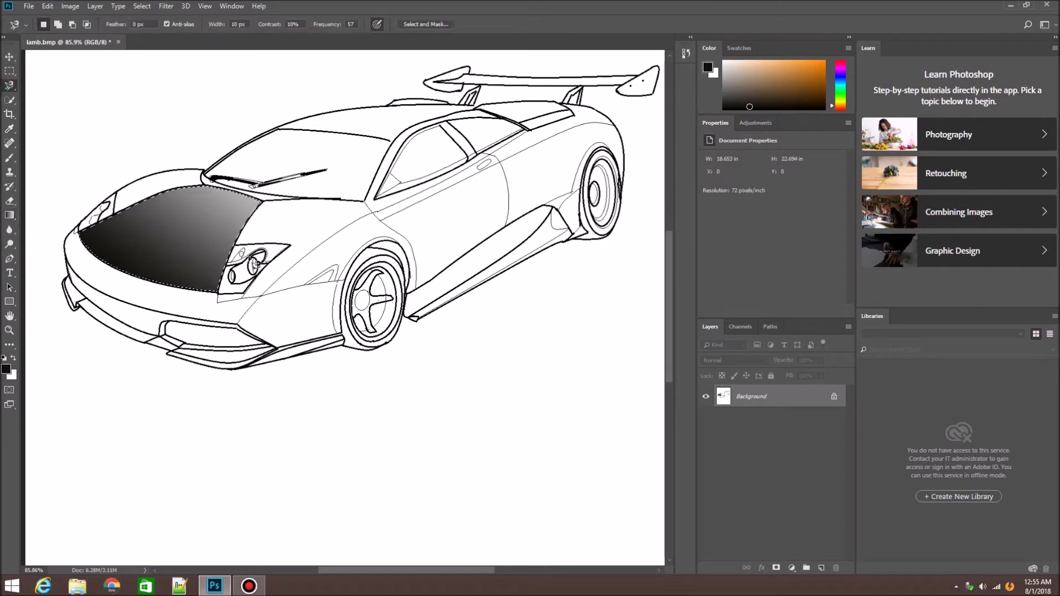
click(236, 245)
click(367, 213)
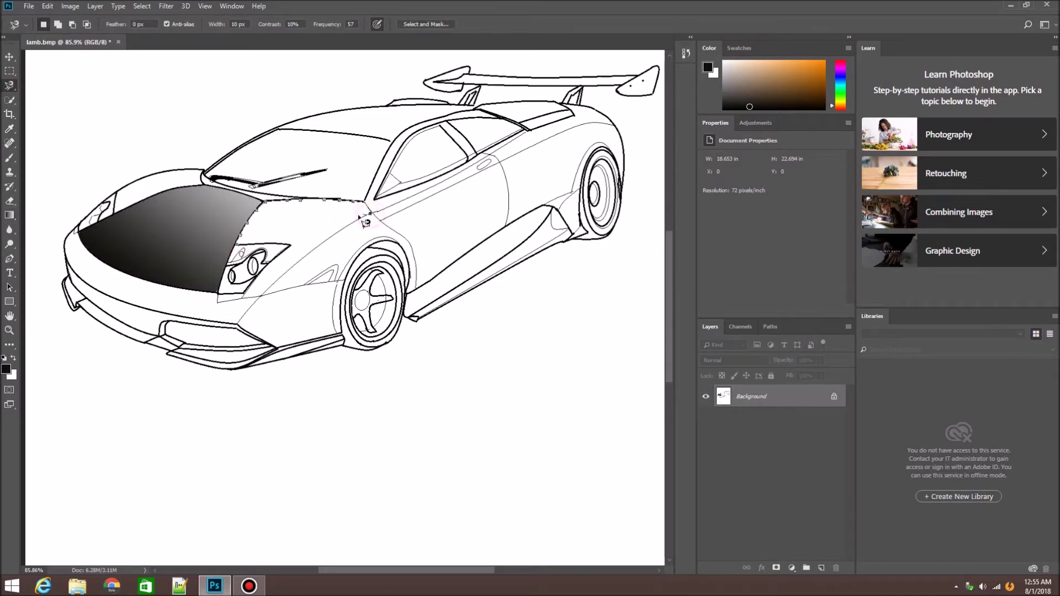
click(243, 300)
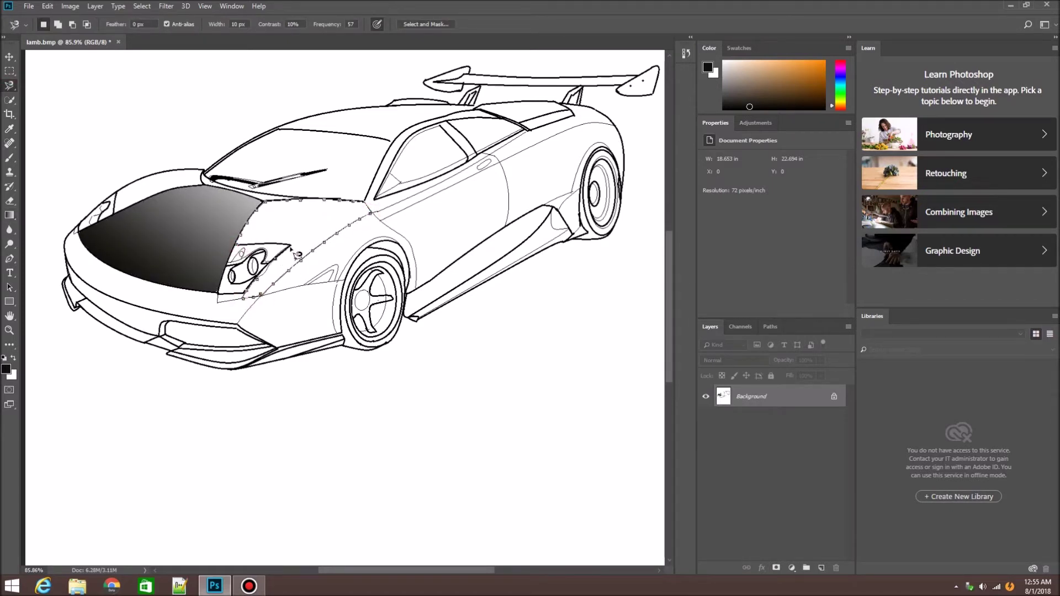
click(238, 246)
- Fill the front fender with a bright orange gradient
click(6, 369)
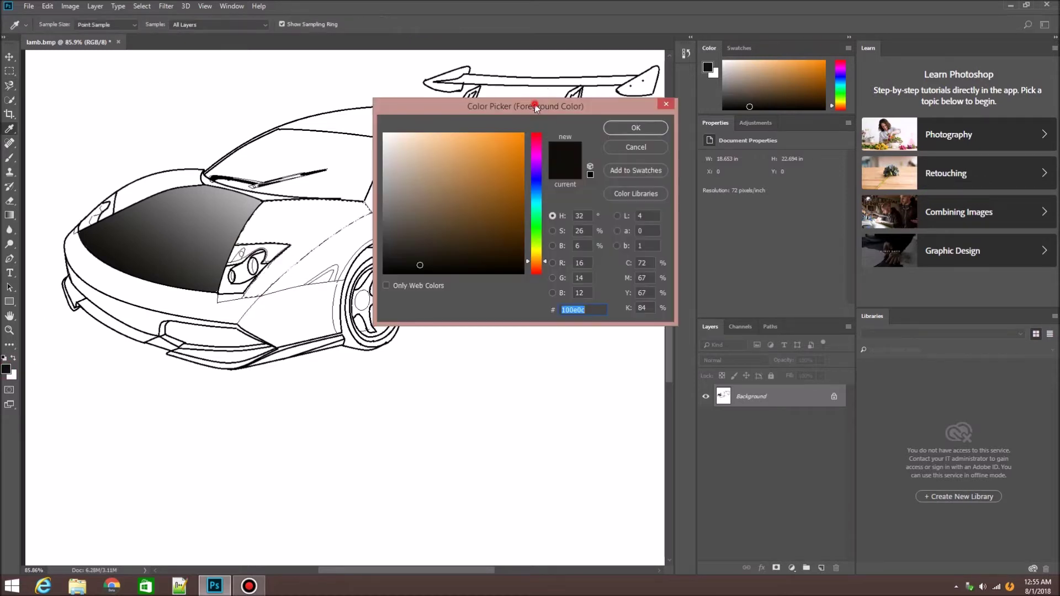
click(563, 353)
click(680, 345)
click(9, 215)
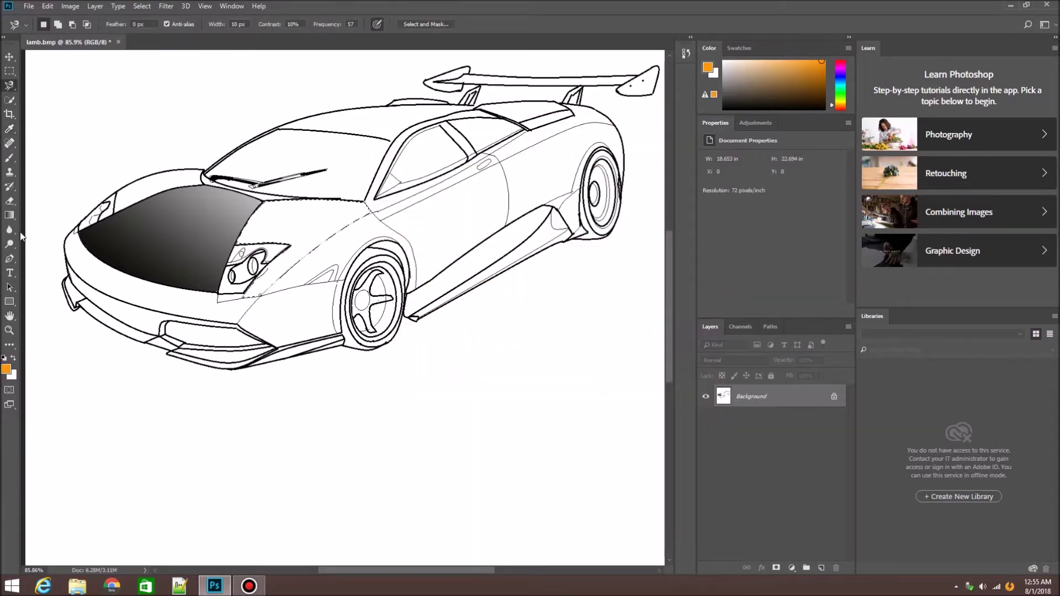
drag(359, 207, 226, 298)
drag(359, 207, 215, 300)
drag(358, 207, 238, 288)
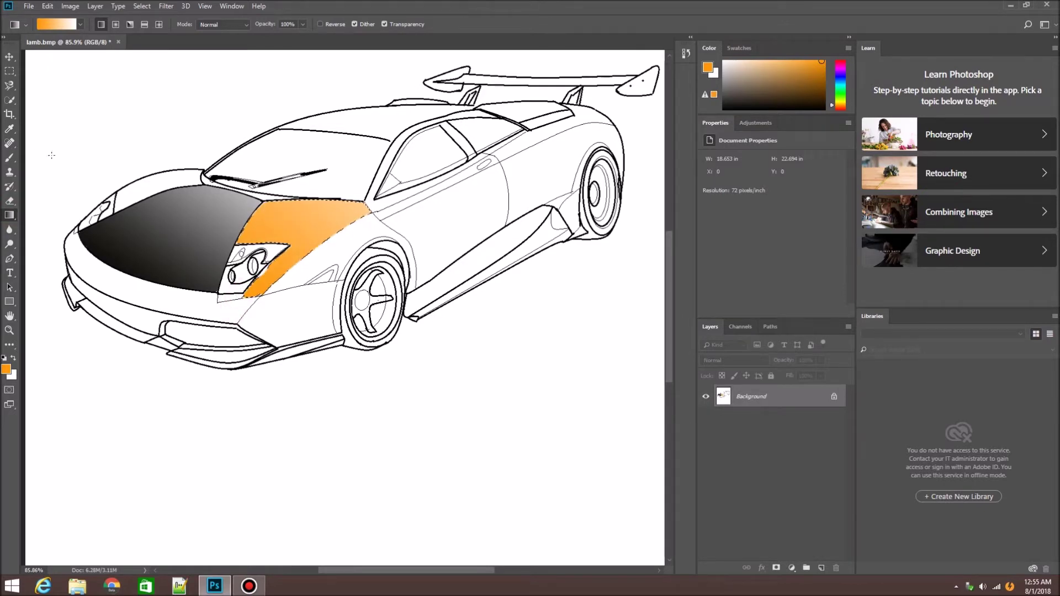
- Fill the strip beside the hood with orange and lasso the roof
key(l)
click(114, 213)
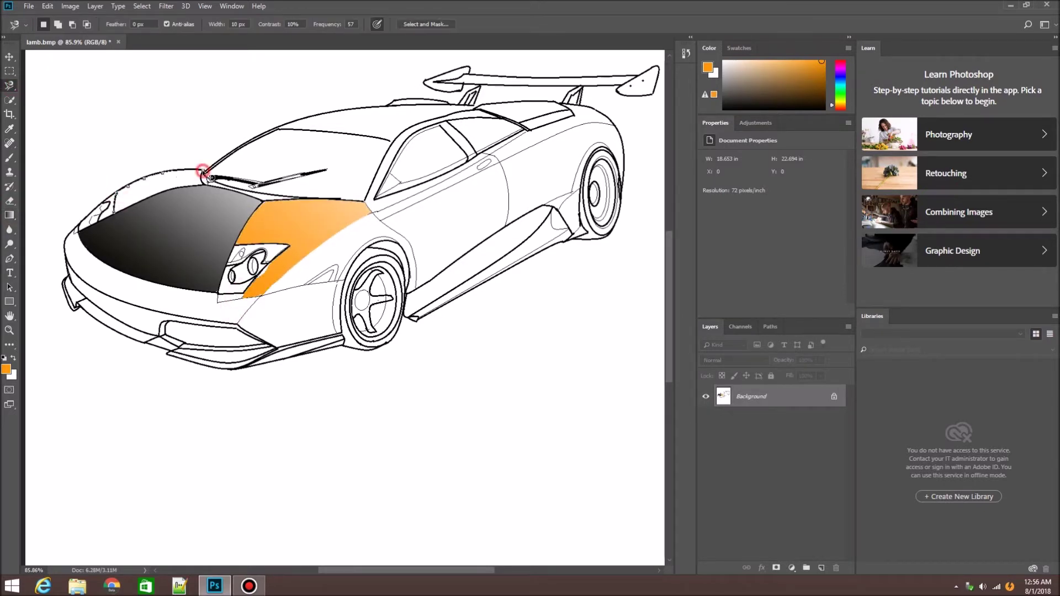
click(115, 214)
key(g)
mouse_move(119, 205)
mouse_down()
mouse_move(242, 96)
mouse_move(137, 210)
mouse_up()
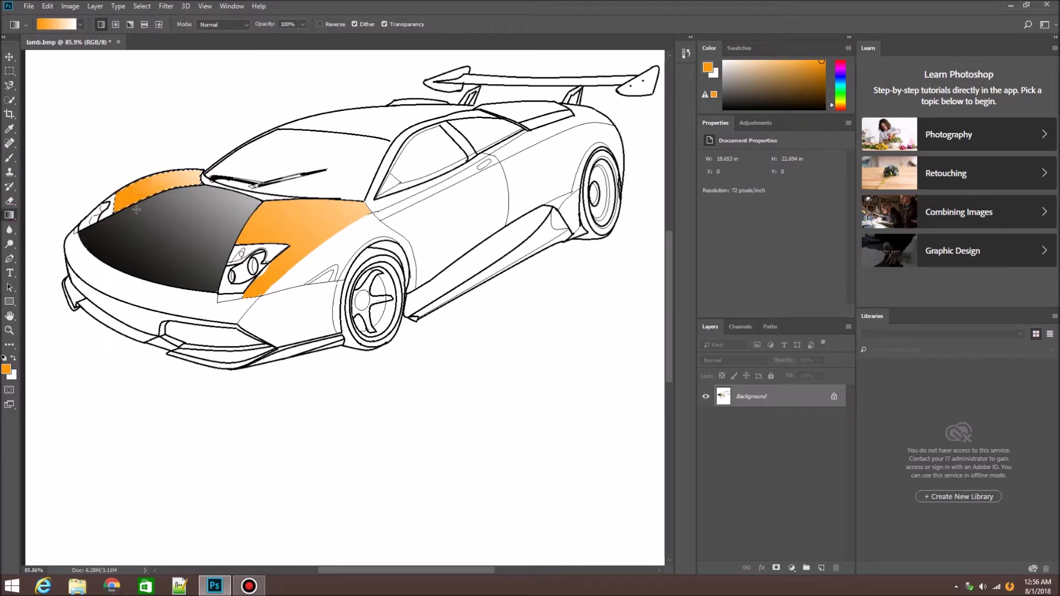
key(l)
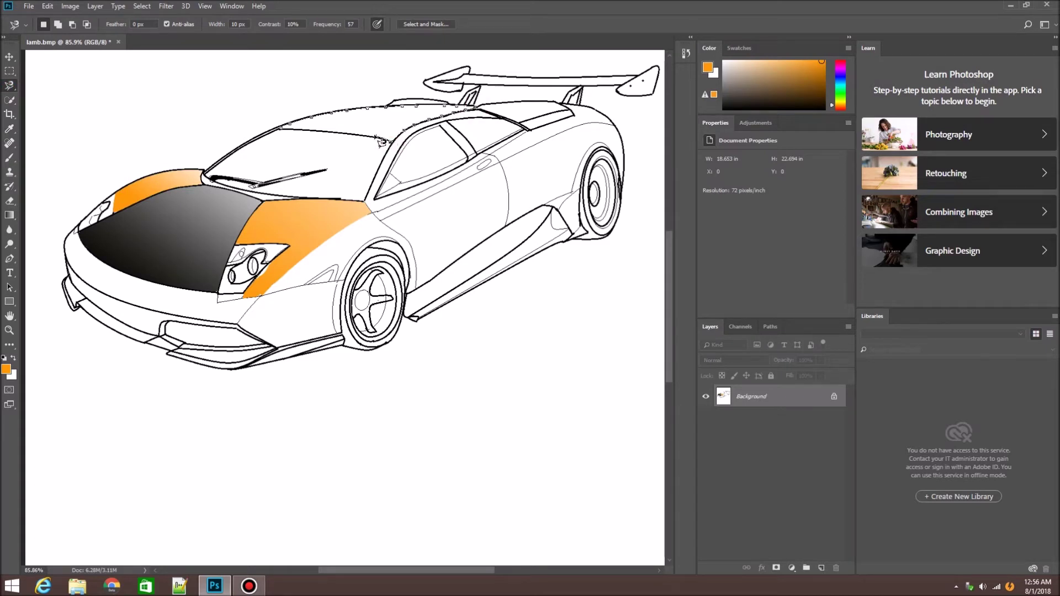
double_click(305, 136)
- Shade the roof selection with a dark gradient and deselect it
click(6, 369)
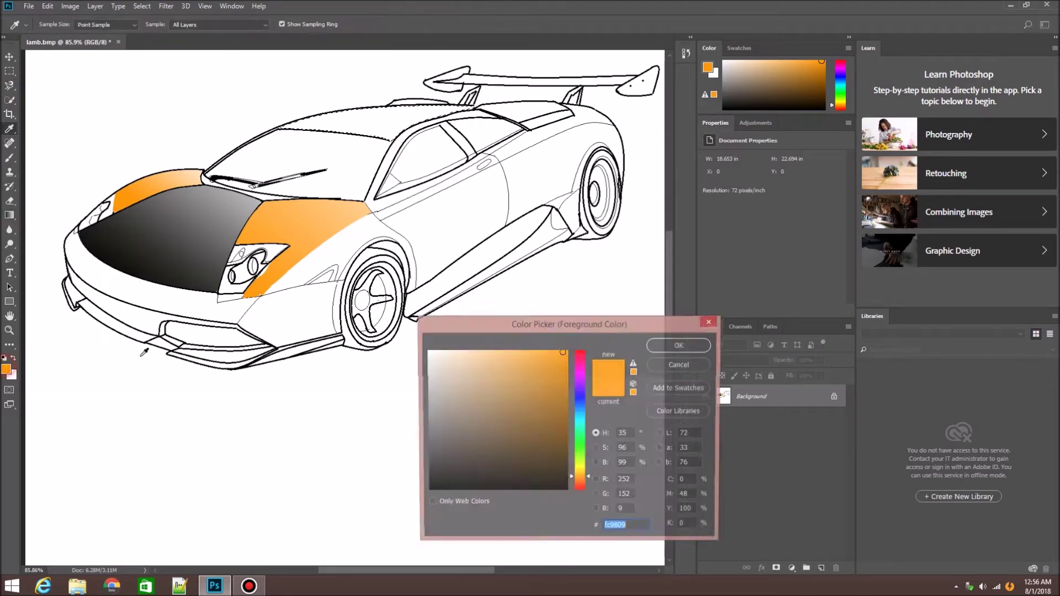
click(680, 345)
drag(310, 125, 452, 110)
mouse_move(360, 142)
mouse_down()
mouse_move(431, 110)
mouse_move(353, 94)
mouse_move(379, 83)
mouse_up()
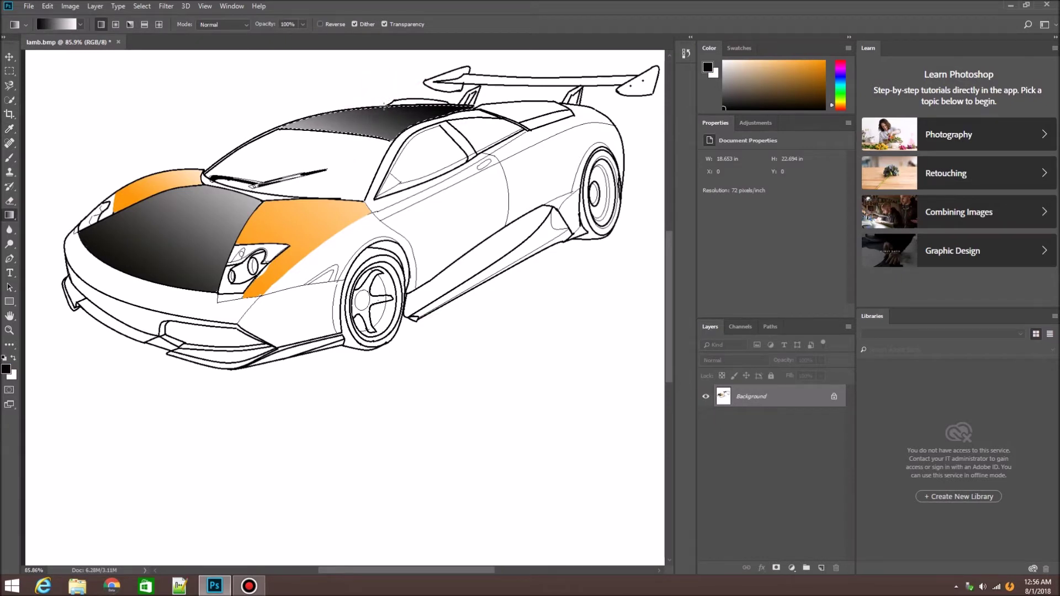
drag(453, 111, 365, 133)
key(ctrl+d)
- Select the door panel and fill it with an orange-to-white gradient
key(l)
click(381, 221)
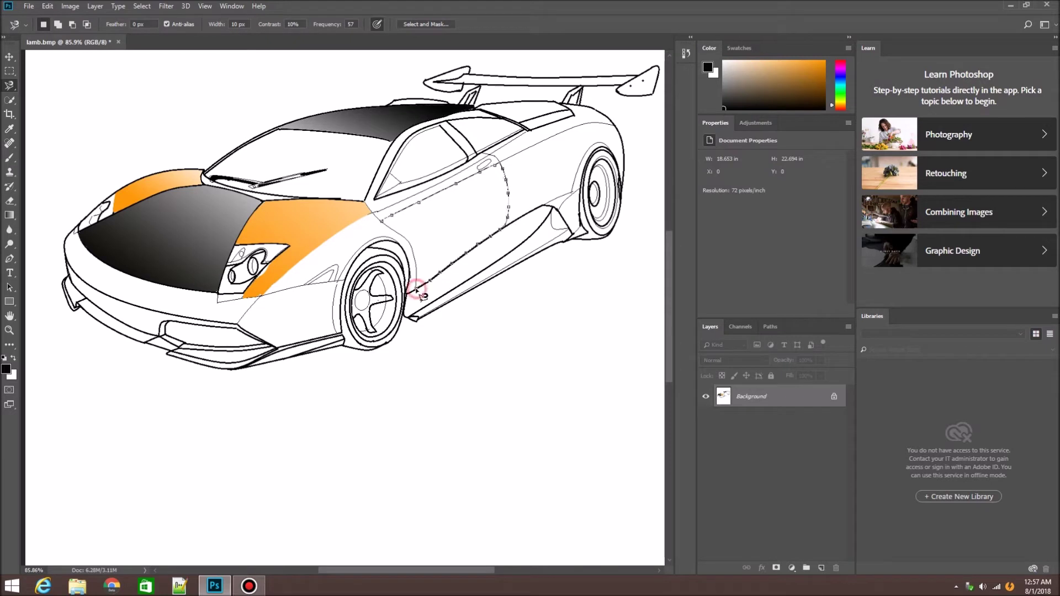
click(381, 222)
click(9, 215)
click(6, 369)
click(662, 346)
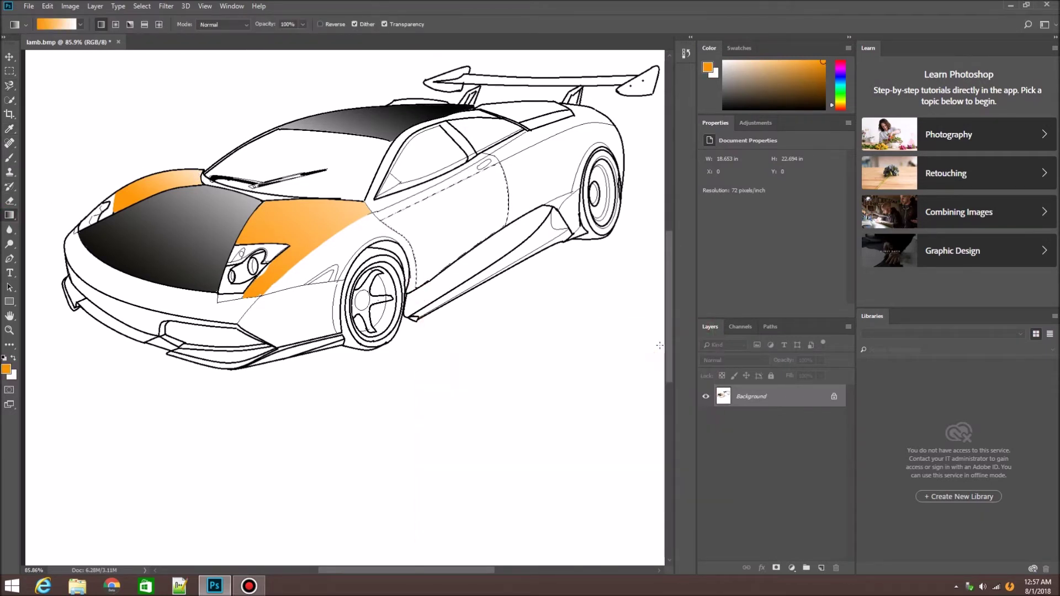
mouse_move(421, 170)
mouse_down()
mouse_move(455, 266)
mouse_move(424, 235)
mouse_up()
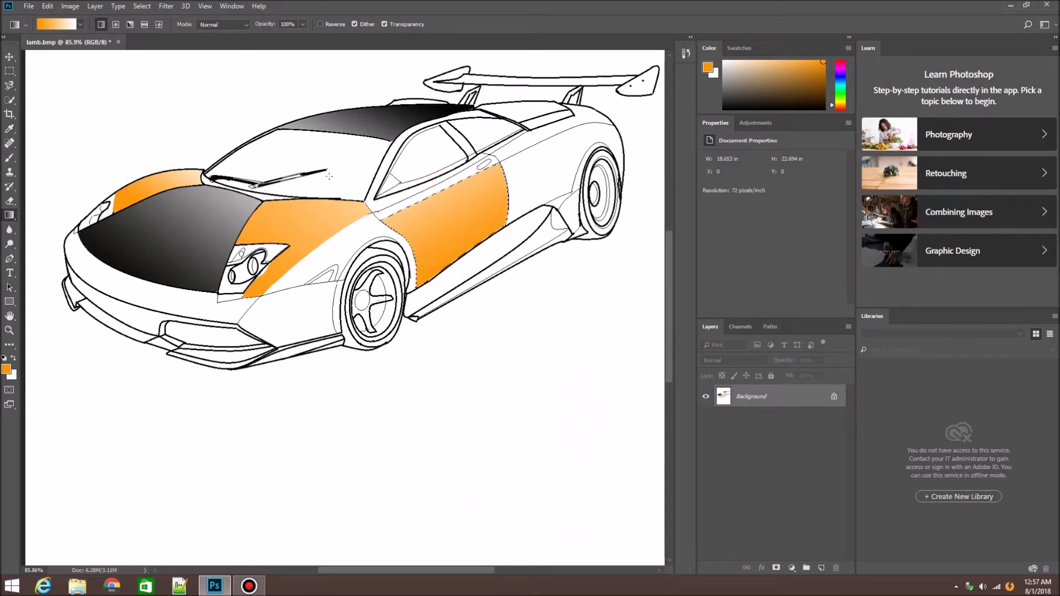
click(10, 87)
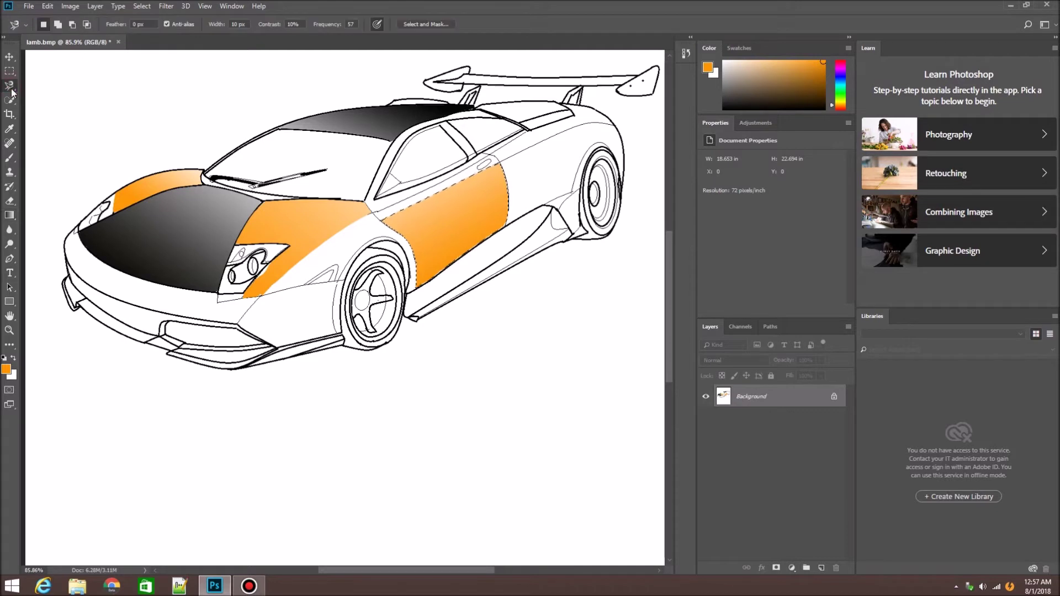
- Fill the lower front bumper panel with an orange gradient
click(239, 329)
click(248, 333)
click(6, 369)
click(681, 345)
key(g)
drag(248, 326, 331, 309)
drag(236, 334, 321, 309)
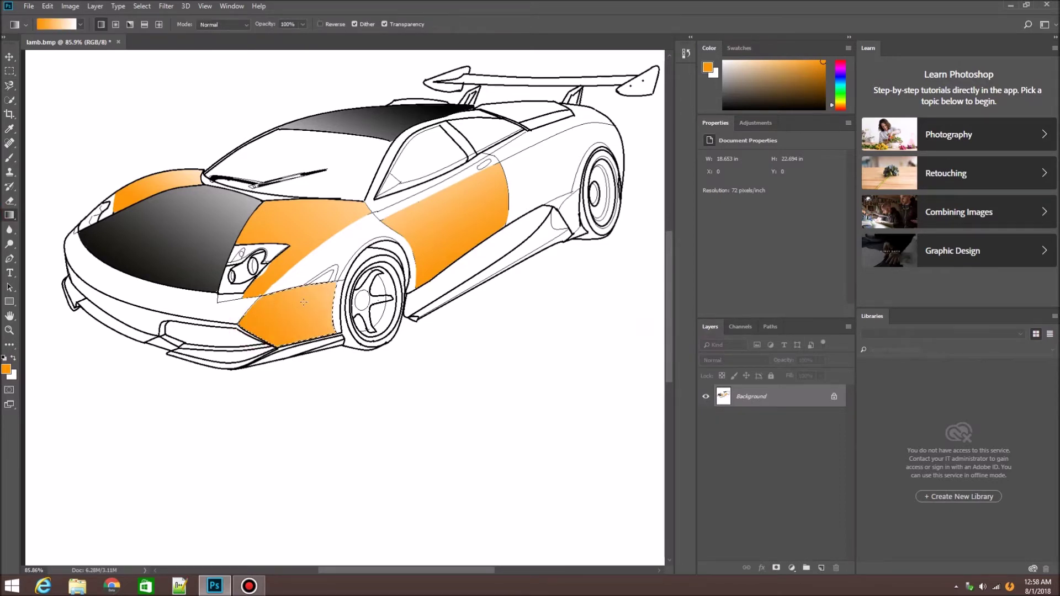
key(ctrl+d)
- Fill the front bumper with an orange gradient and begin outlining the roof edge
key(l)
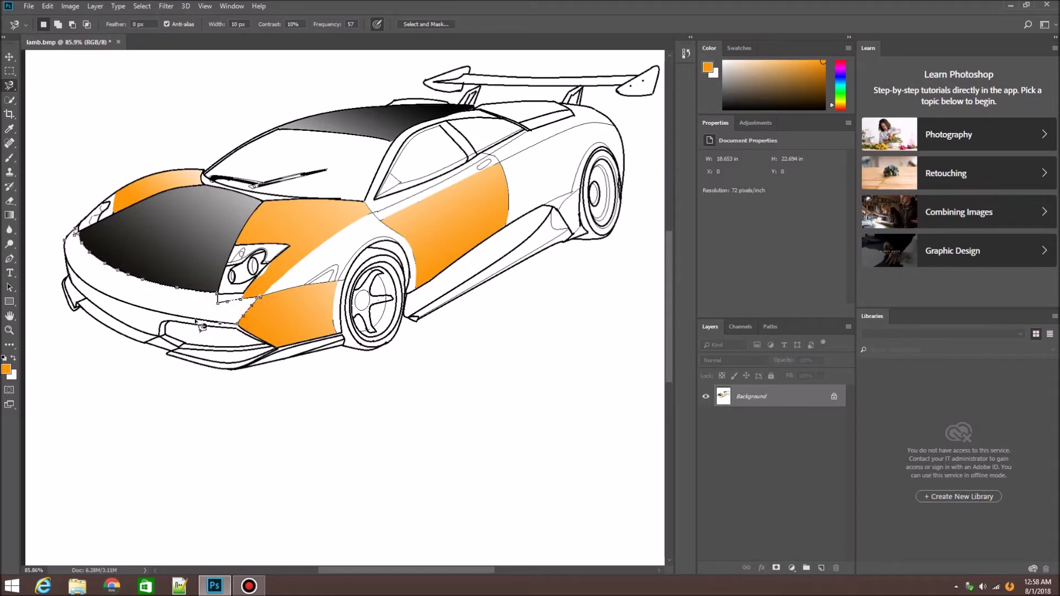
click(73, 260)
key(g)
mouse_move(171, 190)
mouse_down()
mouse_move(119, 315)
mouse_move(126, 277)
mouse_move(147, 264)
mouse_up()
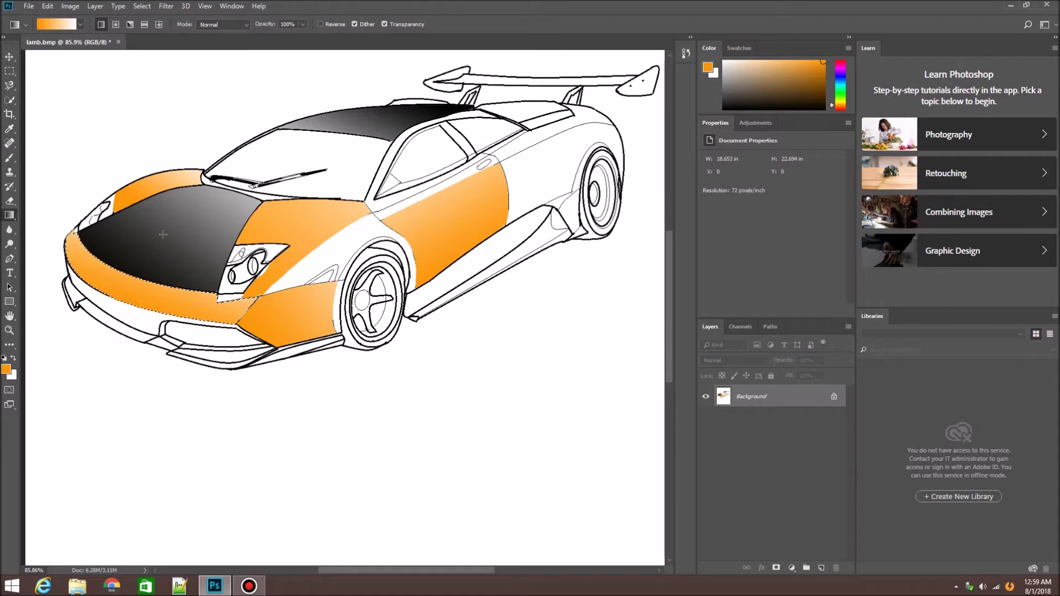
key(l)
click(366, 203)
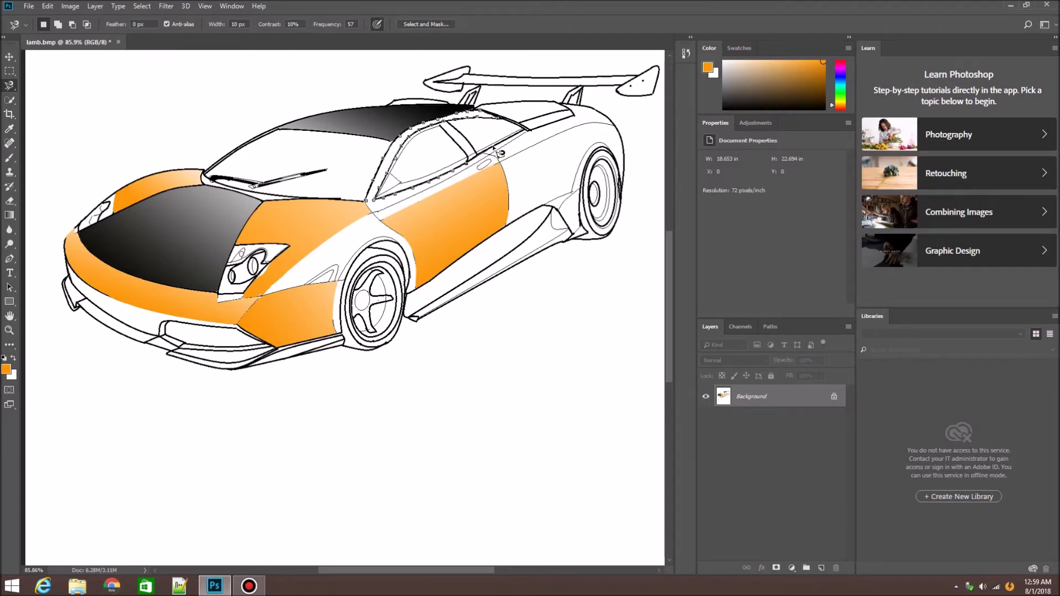
- Set foreground to #000000 and shade the windscreen pillar with a black gradient
click(367, 203)
key(i)
click(6, 369)
text(000000)
key(Return)
key(g)
drag(381, 190, 641, 96)
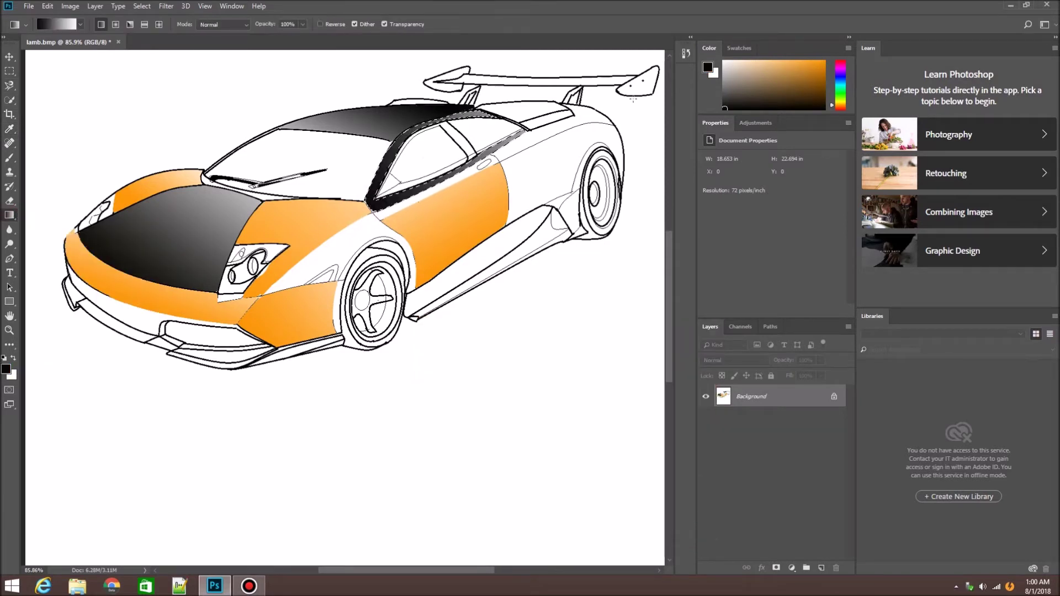
drag(329, 226, 461, 150)
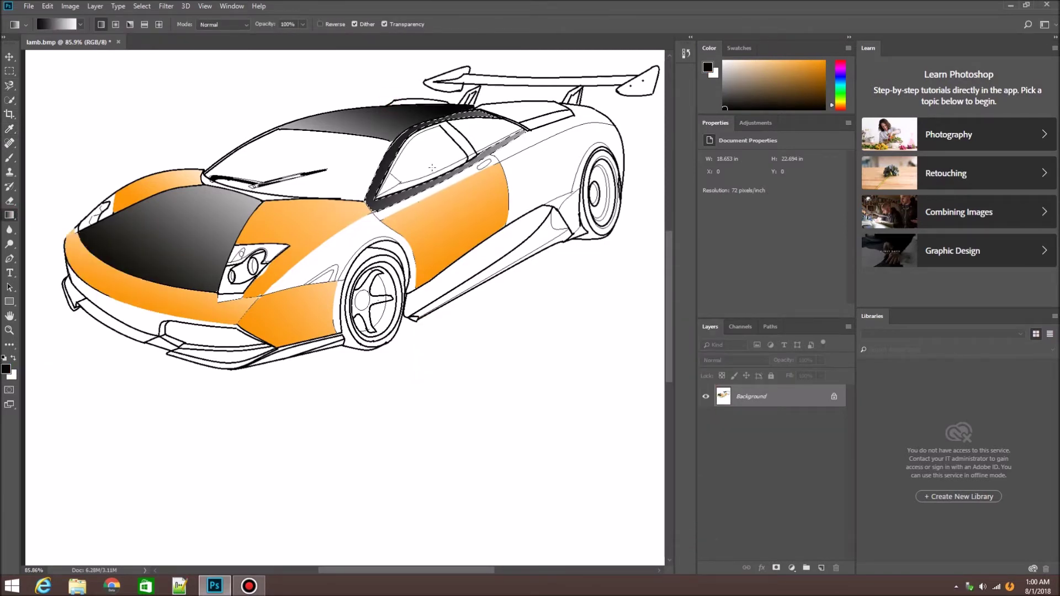
- Select the rear body panel and fill it with an orange gradient
key(l)
click(507, 165)
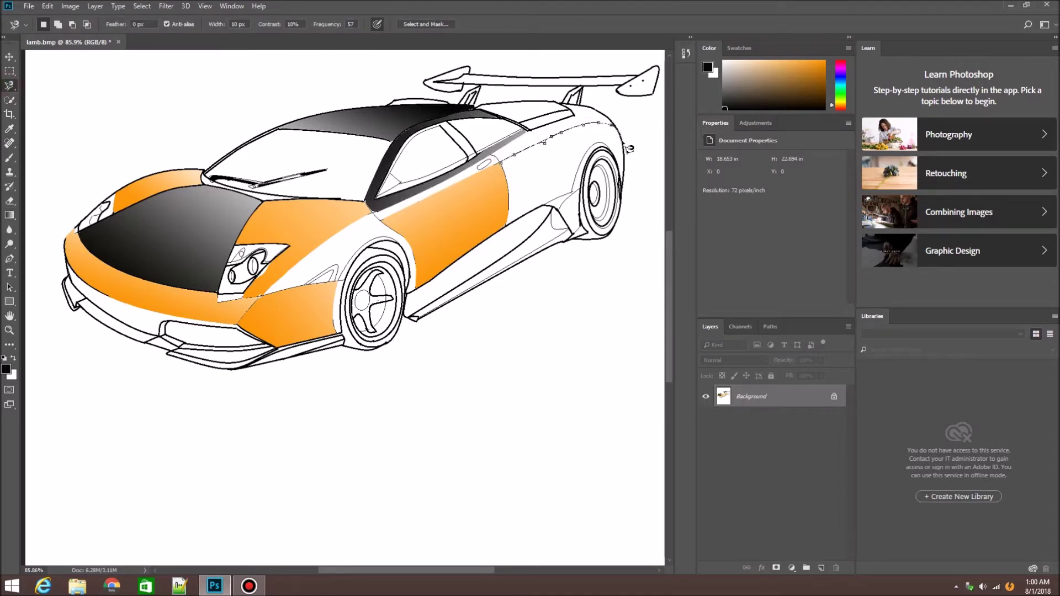
click(504, 164)
key(g)
click(6, 369)
click(686, 346)
drag(532, 149, 561, 246)
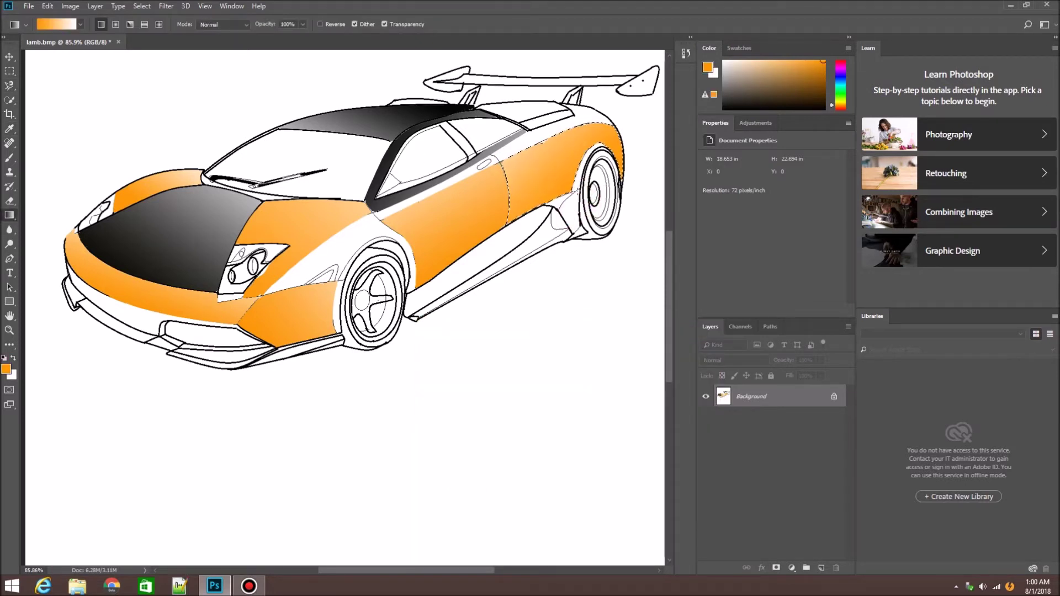
- Select the small front splitter area below the bumper
key(l)
click(67, 263)
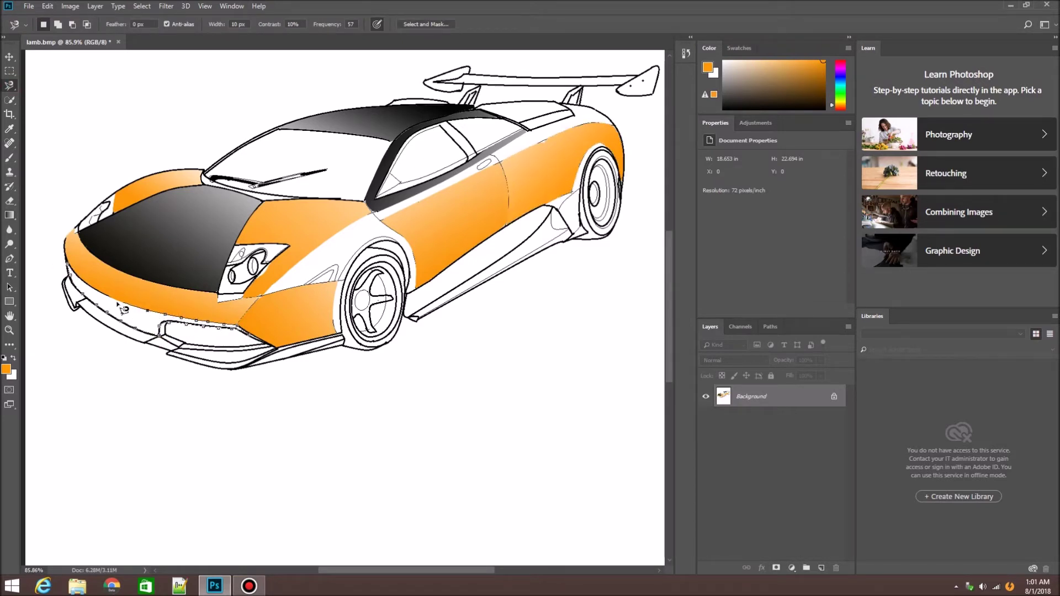
click(68, 264)
key(g)
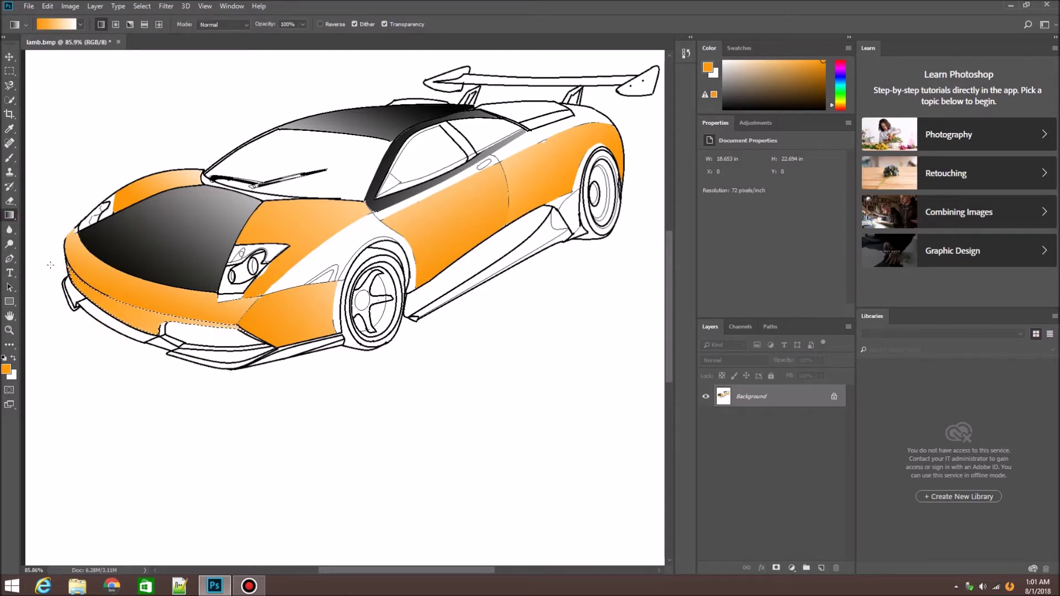
key(l)
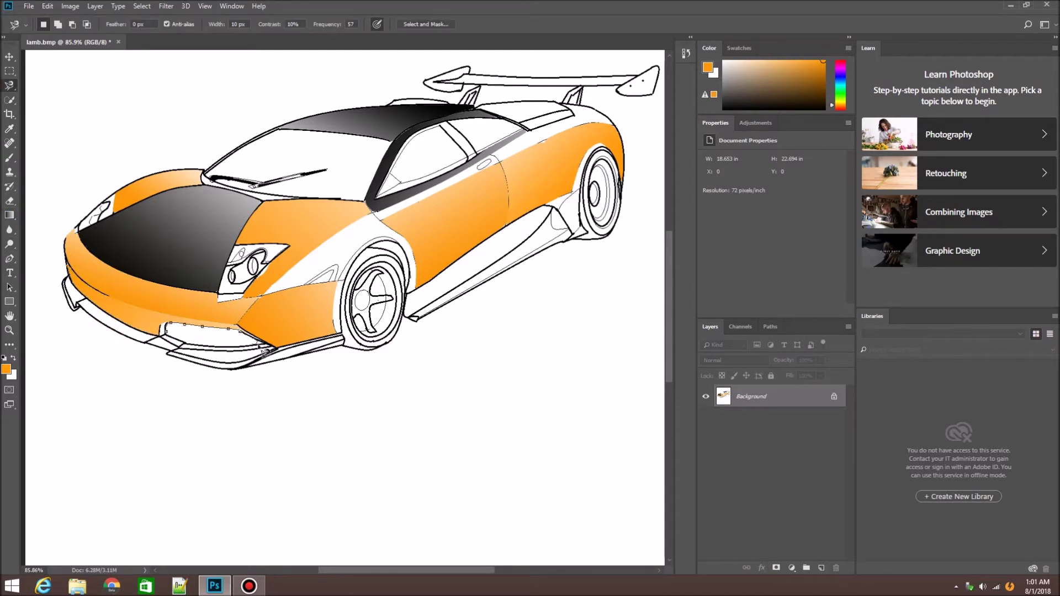
key(g)
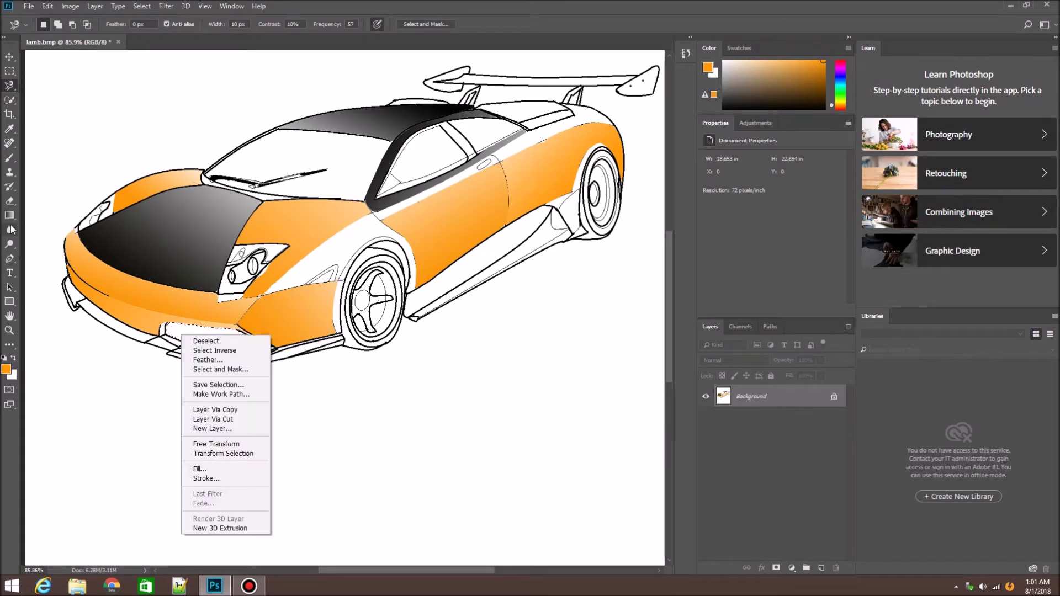
right_click(187, 337)
- Show gradient presets as Large List and load the Special Effects set
click(319, 348)
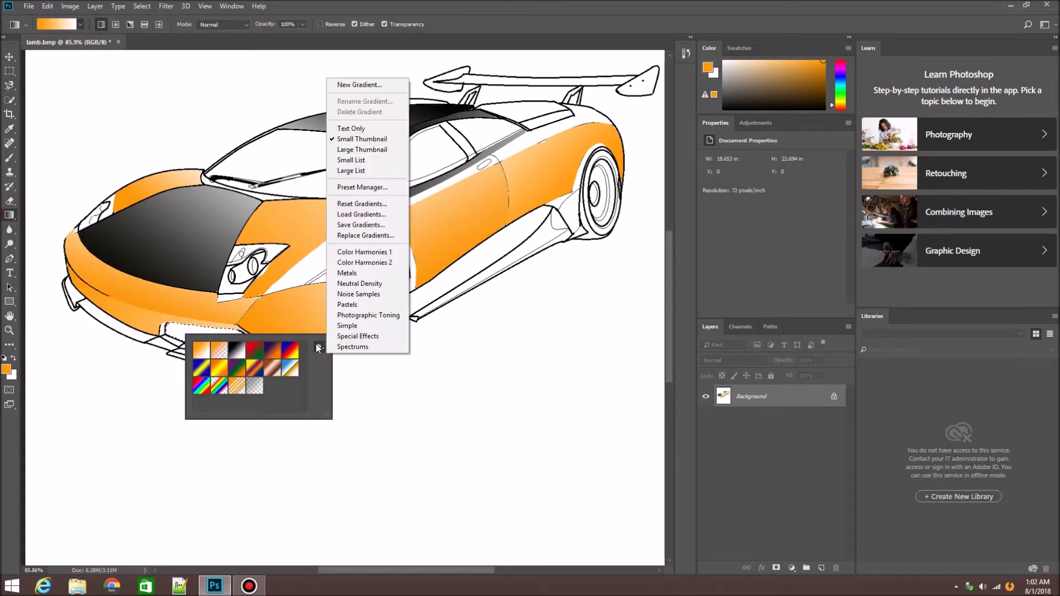
click(362, 169)
drag(303, 354, 306, 356)
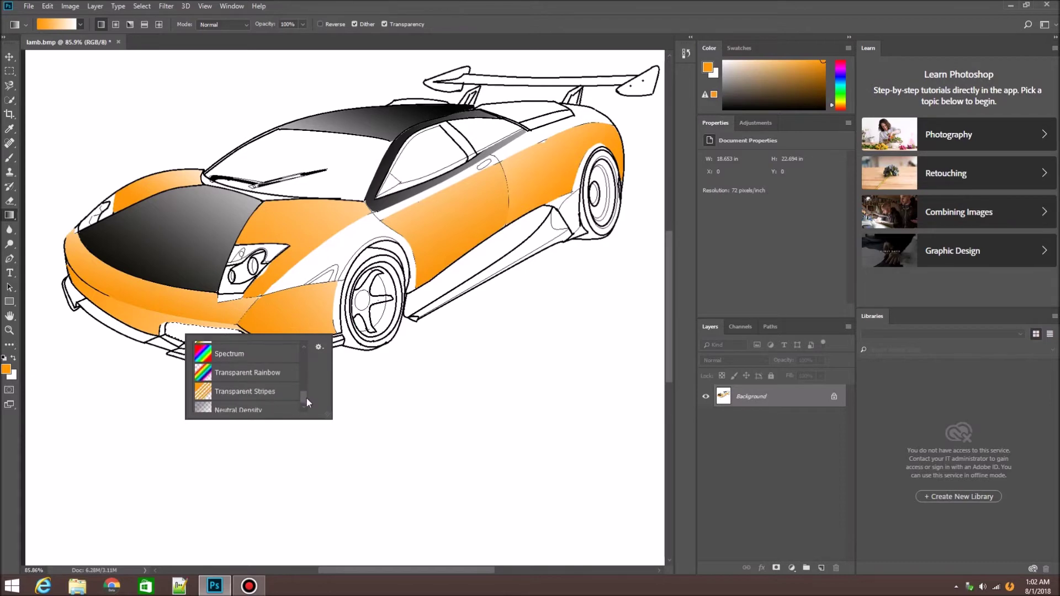
click(318, 347)
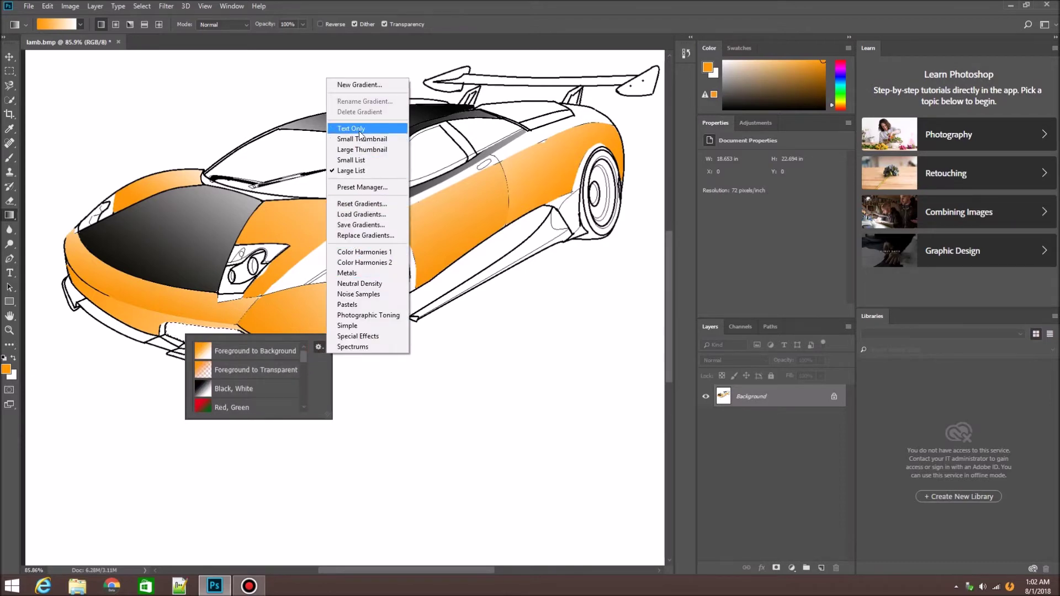
click(367, 85)
click(643, 176)
click(318, 346)
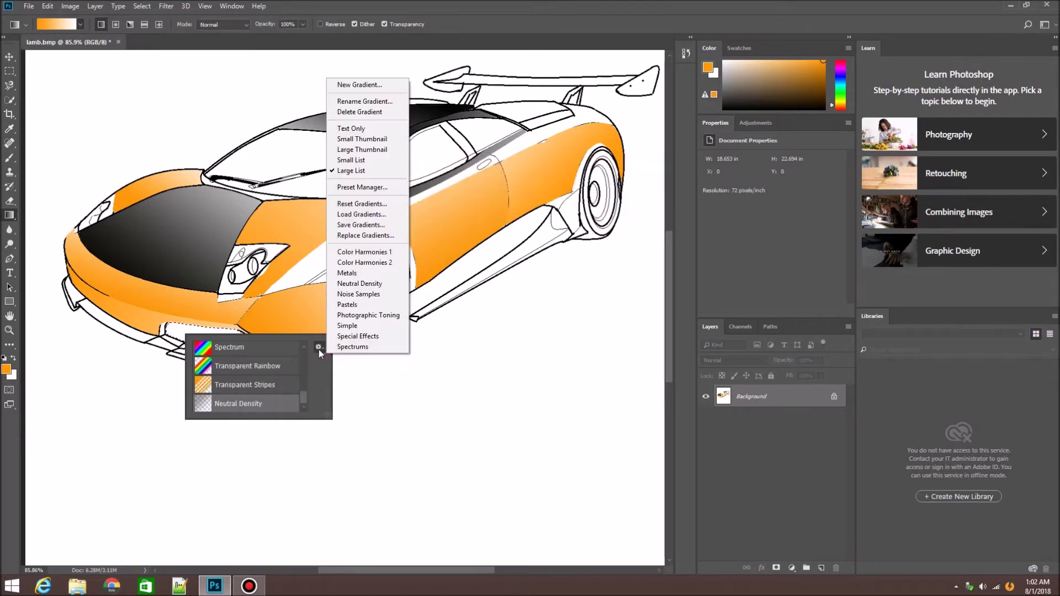
click(358, 336)
key(Return)
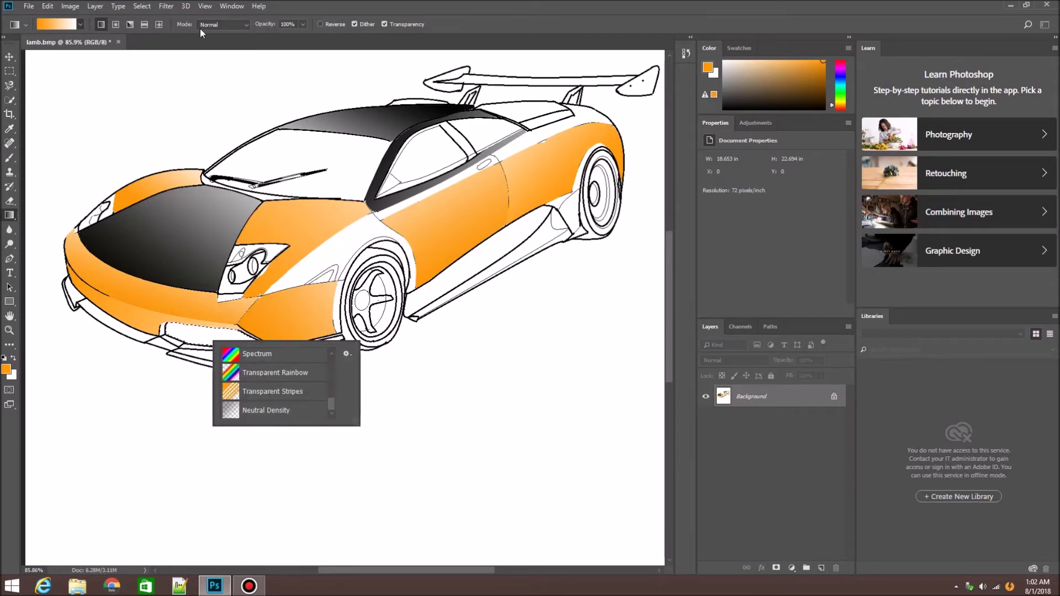
key(Escape)
click(185, 6)
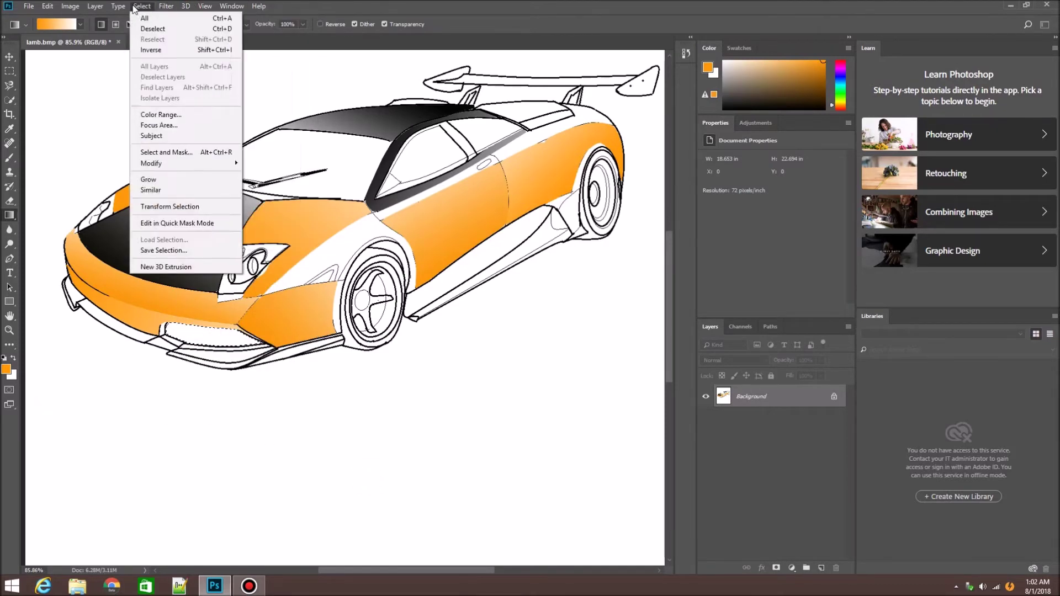
- Choose the Black, White gradient preset
mouse_move(71, 6)
right_click(205, 331)
scroll(326, 363, up, 5)
click(338, 341)
key(Escape)
double_click(252, 382)
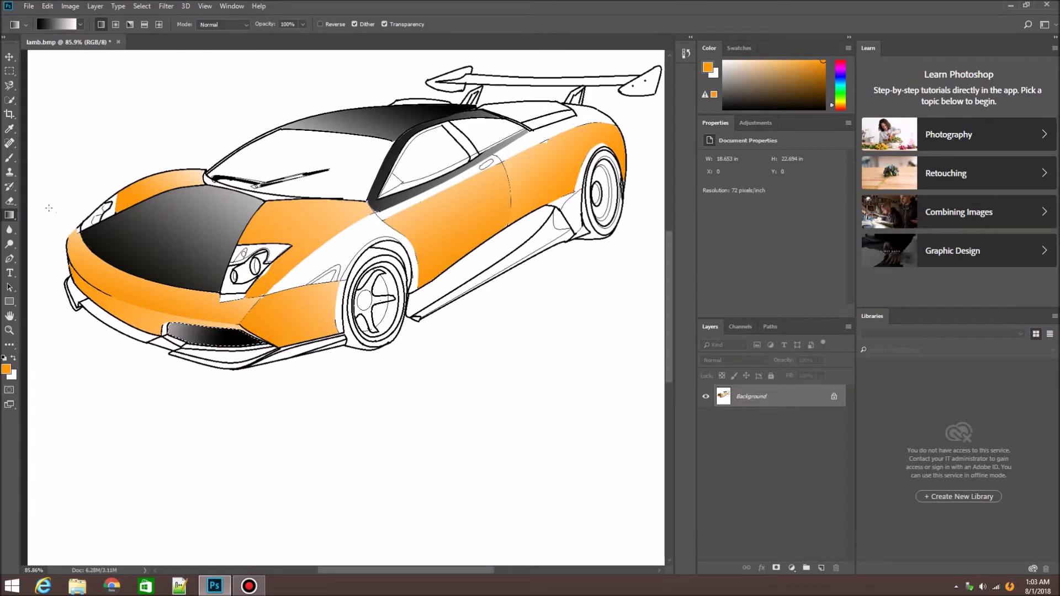
key(l)
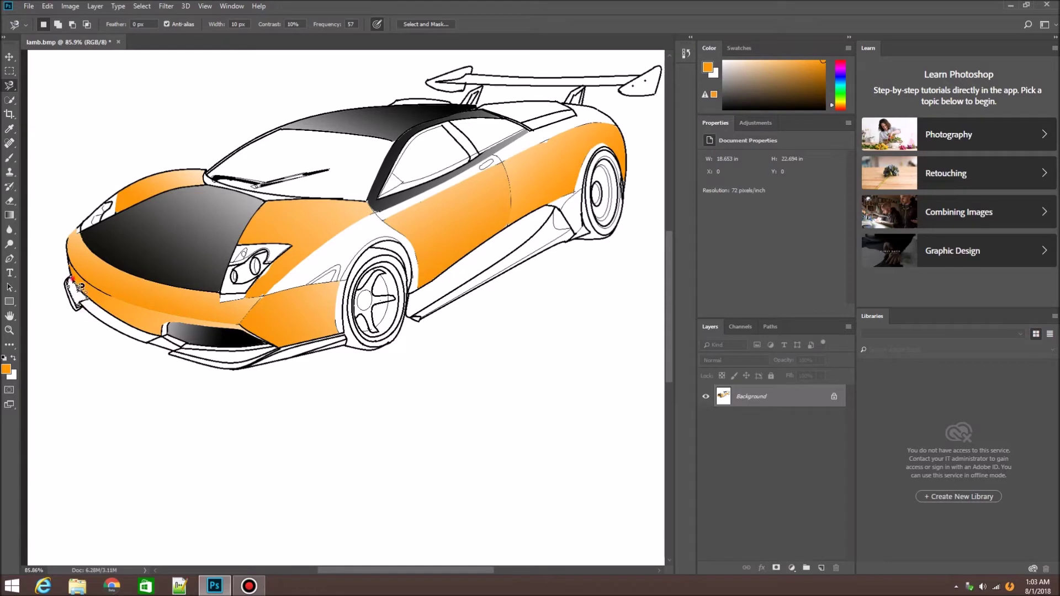
- Fill the lower bumper area with a dark grey gradient
click(10, 216)
click(8, 87)
key(g)
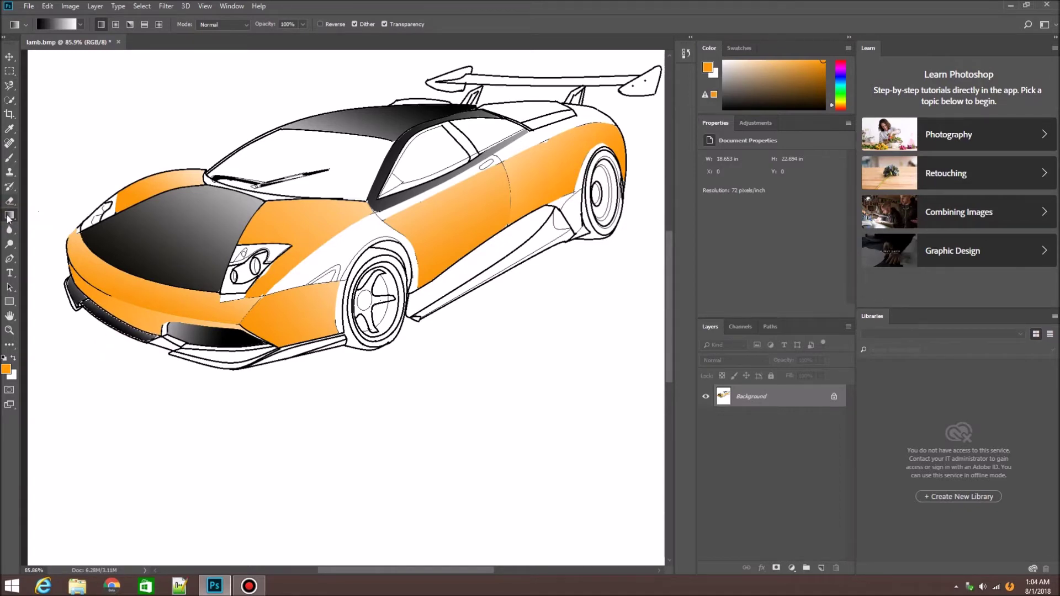
key(l)
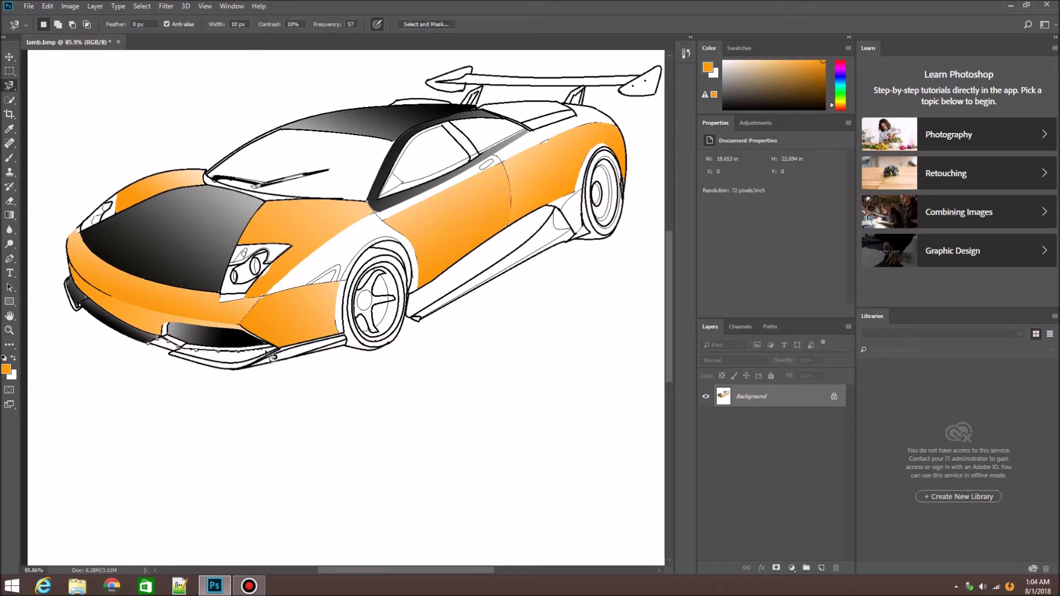
key(g)
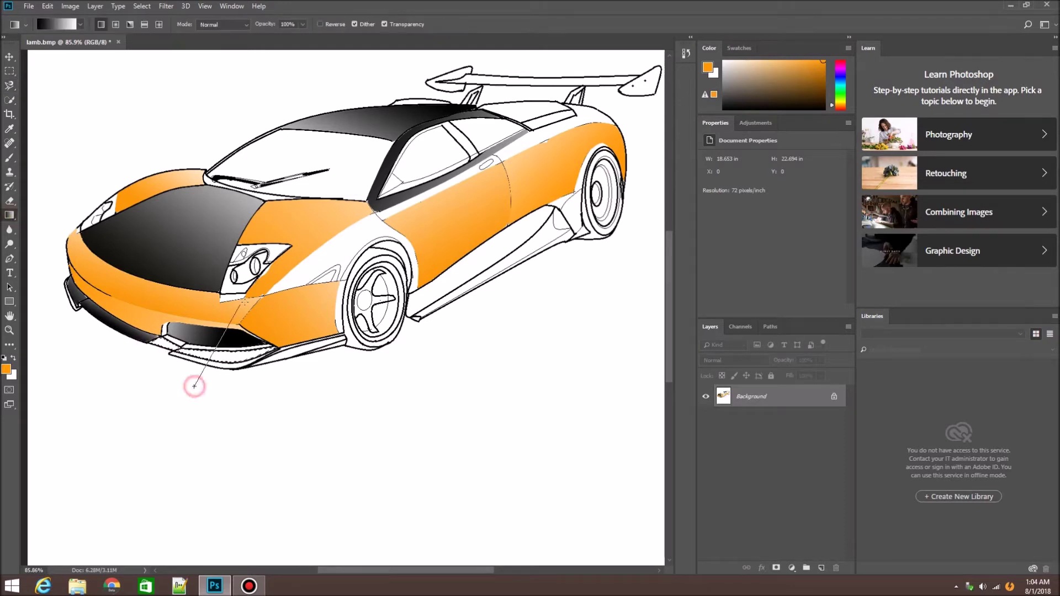
drag(211, 311, 204, 329)
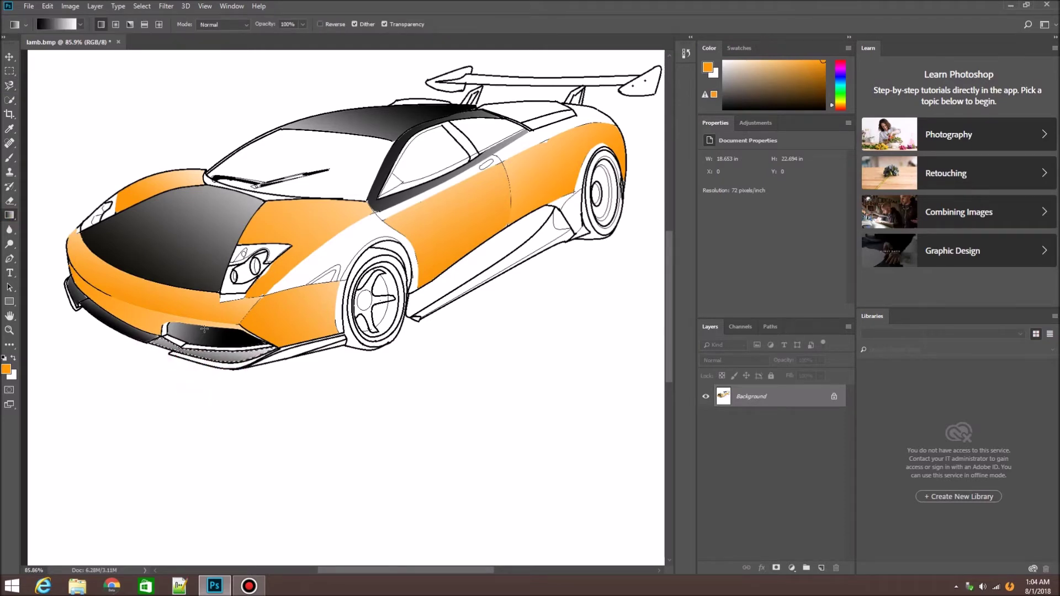
drag(205, 330, 214, 389)
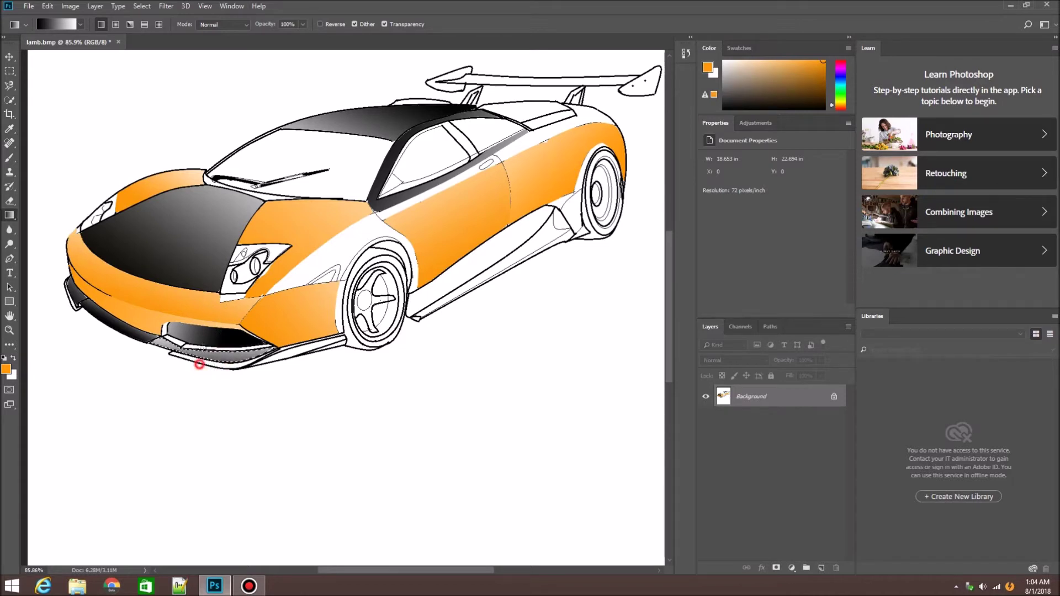
- Outline the side sill and drag a gradient across it
click(11, 85)
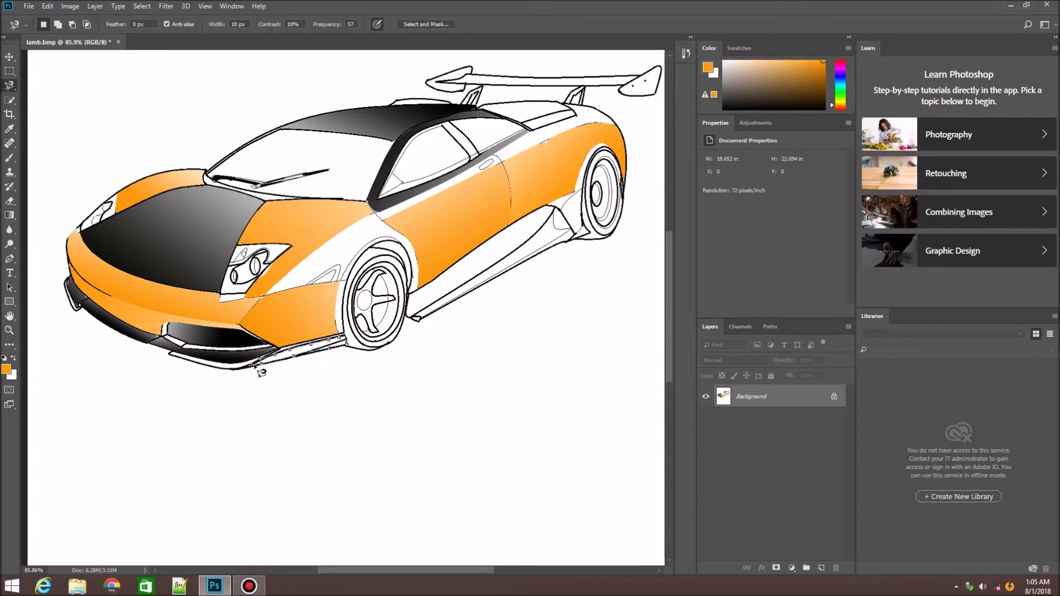
click(10, 215)
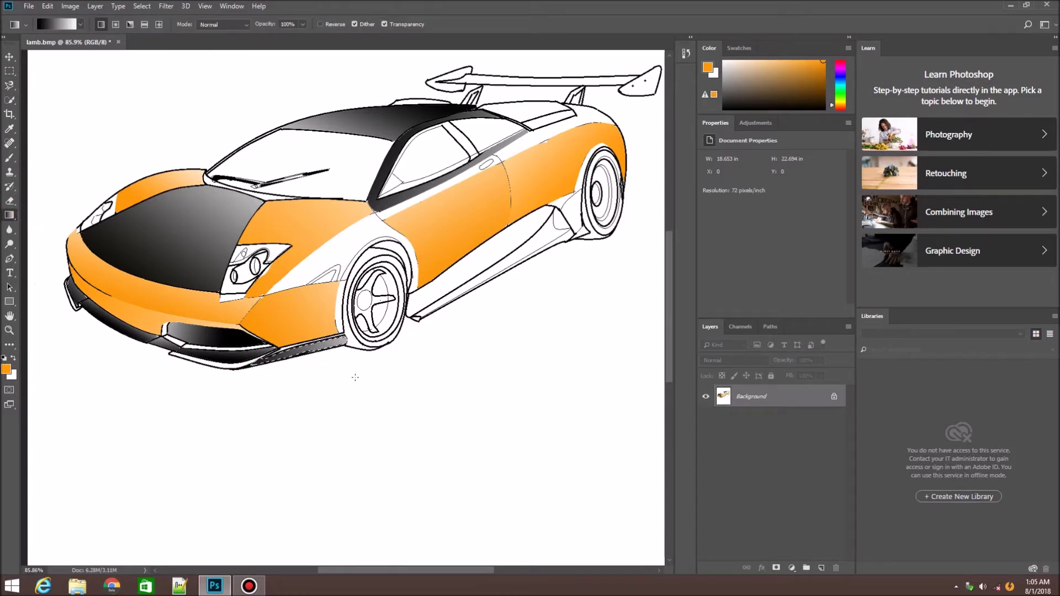
click(9, 85)
click(417, 317)
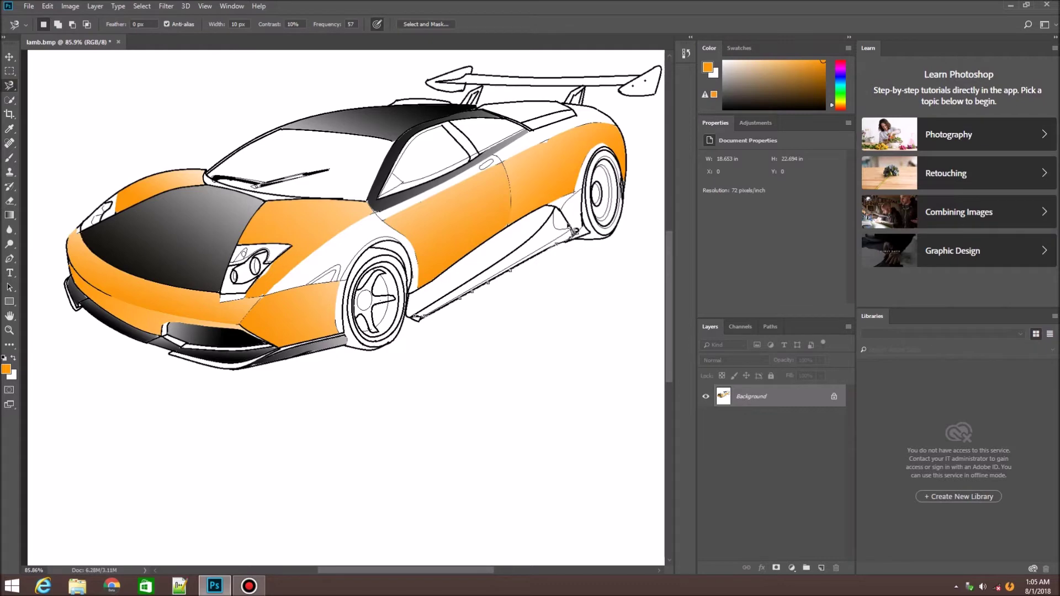
click(418, 318)
click(9, 215)
drag(497, 243, 431, 315)
mouse_move(373, 569)
mouse_down()
mouse_move(406, 569)
mouse_move(353, 569)
mouse_up()
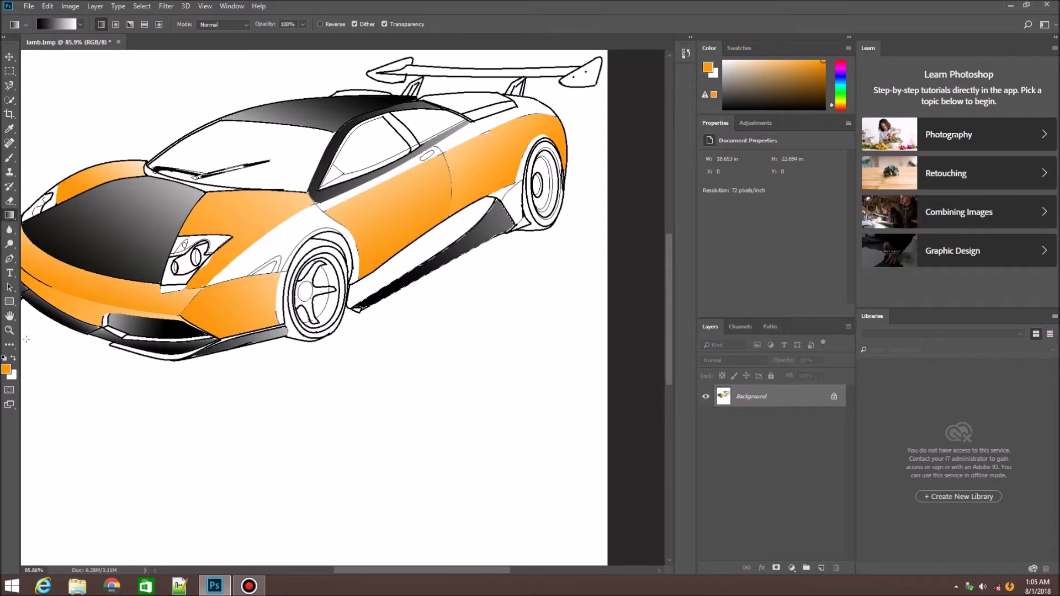
- Lay a dark gradient across the rear lower panel and discard a lower-edge trace
click(6, 86)
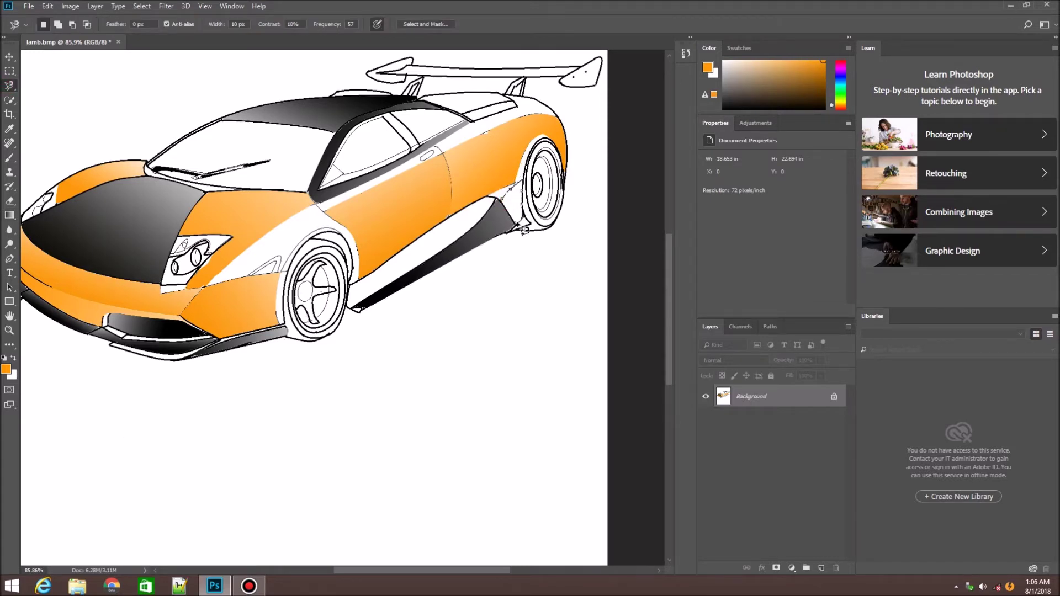
key(g)
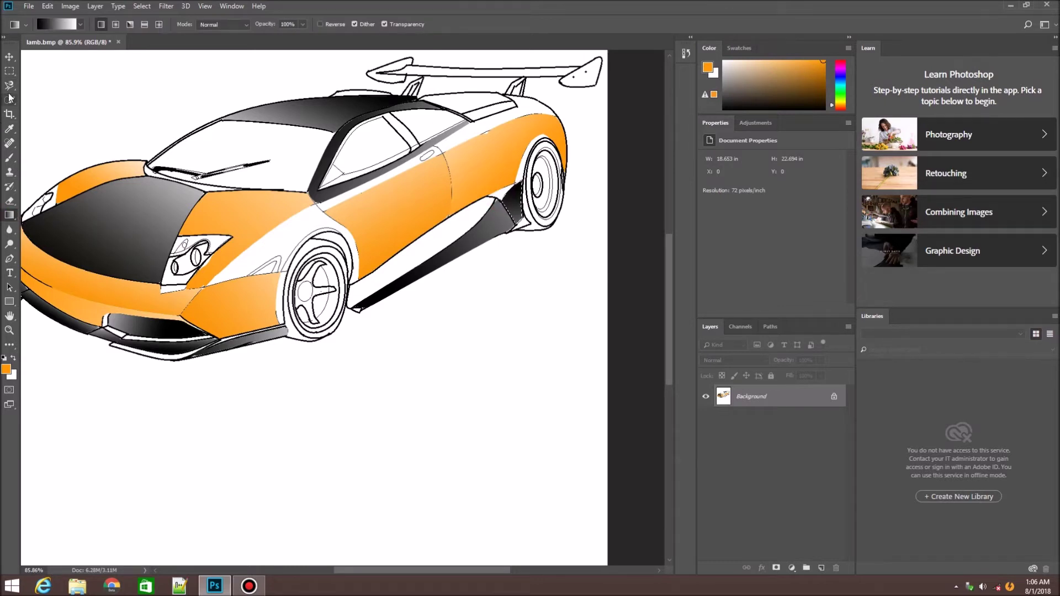
click(9, 86)
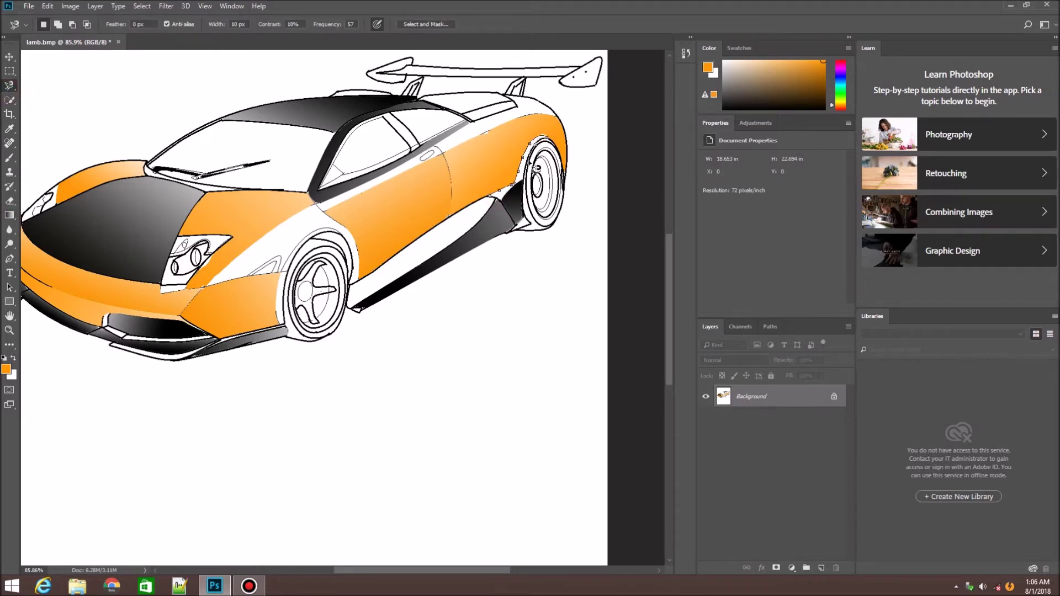
click(9, 215)
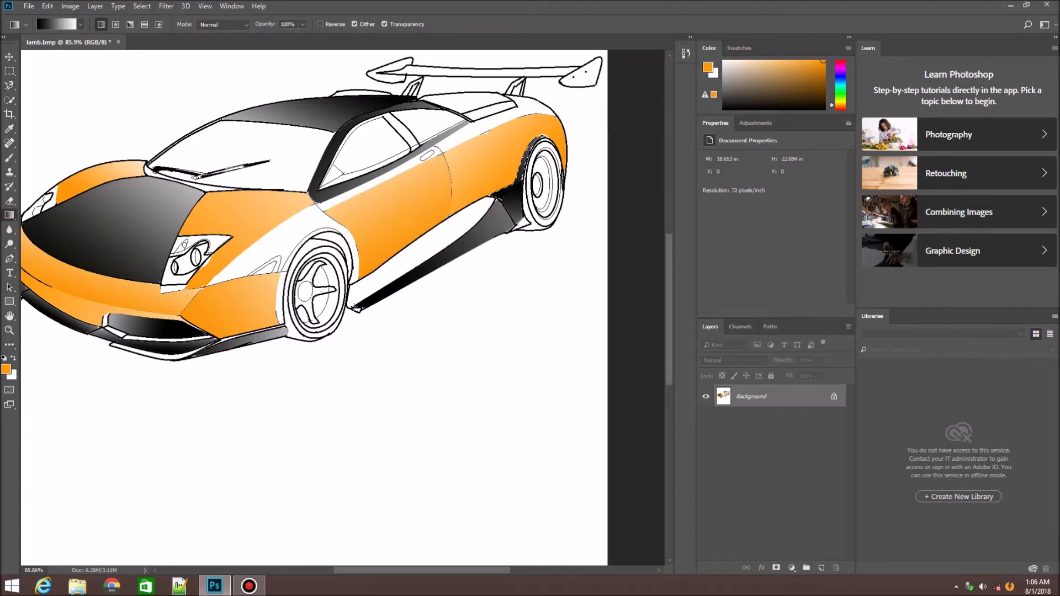
drag(515, 191, 467, 174)
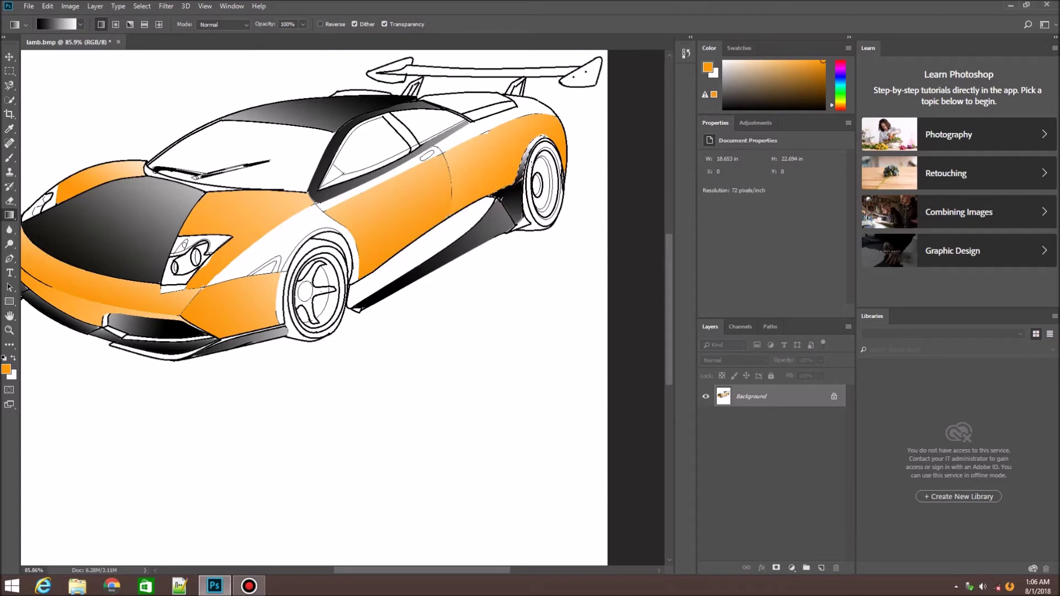
click(10, 86)
click(351, 286)
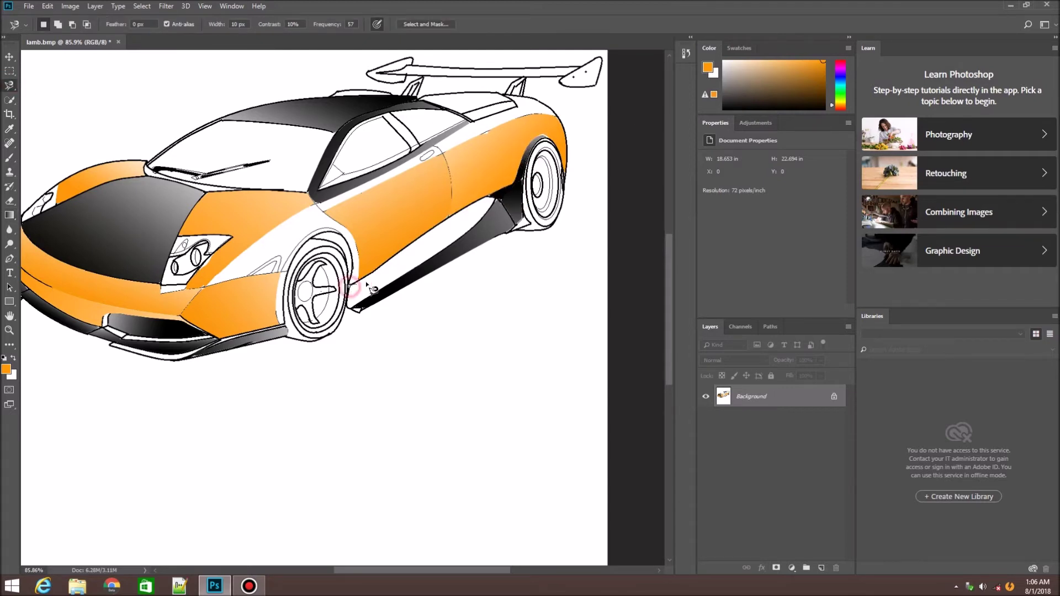
click(353, 288)
- Save a new gradient preset named 'orange, black'
key(g)
right_click(436, 251)
scroll(553, 283, down, 1)
scroll(555, 296, down, 3)
scroll(555, 296, down, 2)
scroll(555, 310, down, 2)
click(570, 263)
click(602, 275)
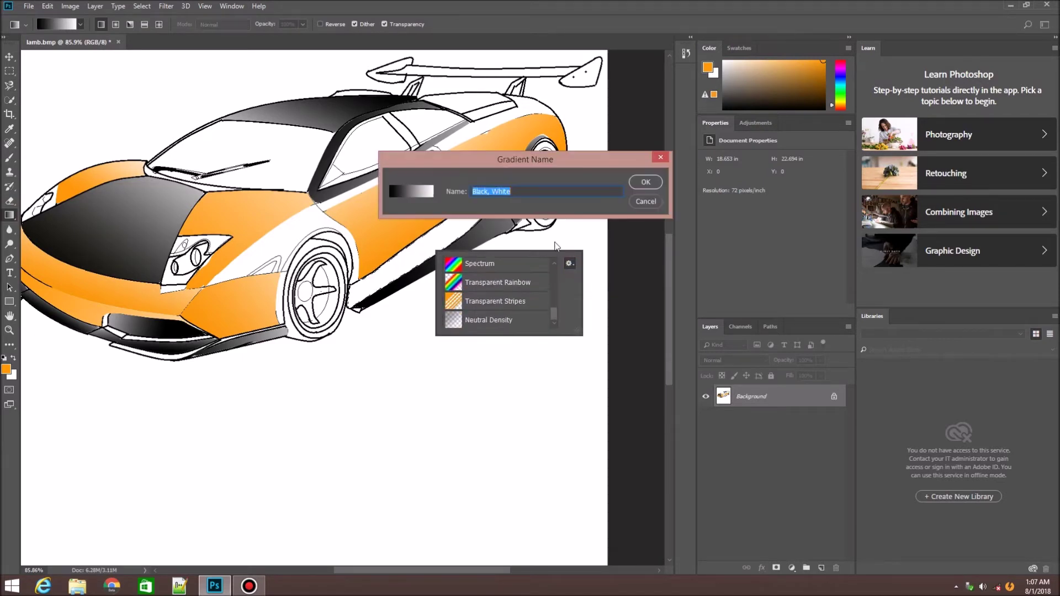
click(490, 188)
text(k)
click(642, 179)
click(374, 322)
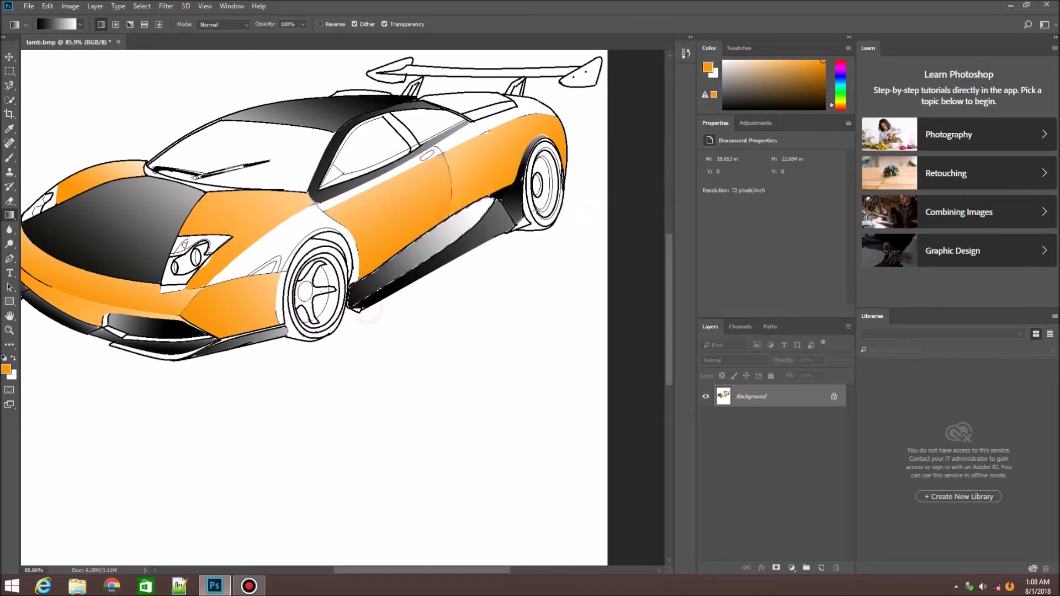
- Fill the side-skirt selection with a dark gradient, deselect, and pick another gradient preset
drag(492, 220, 362, 269)
key(ctrl+d)
click(810, 401)
right_click(390, 253)
double_click(449, 329)
- Switch the gradient preset list to small thumbnails
right_click(433, 298)
click(572, 309)
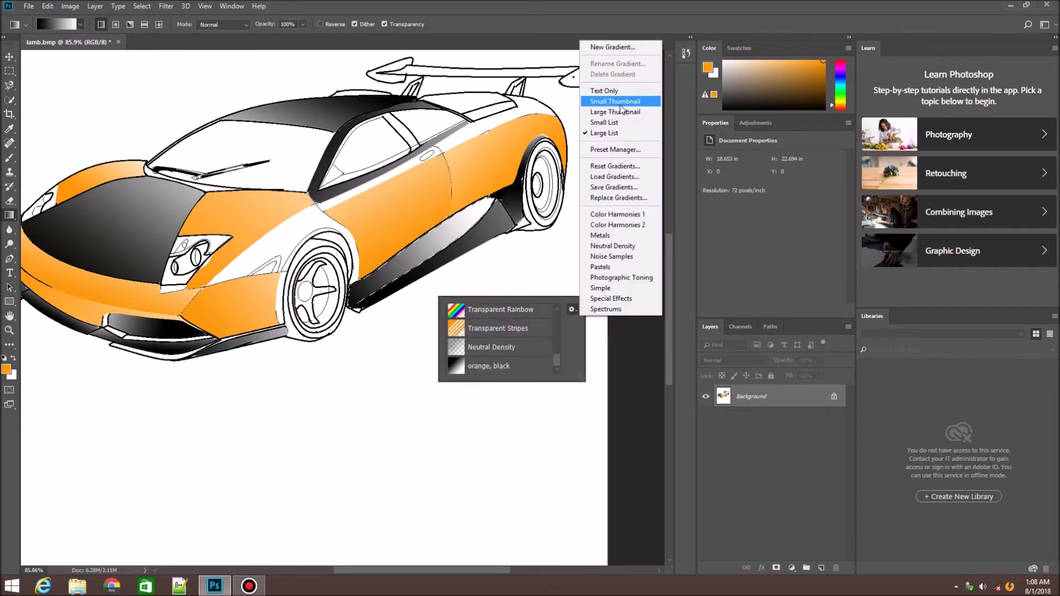
click(614, 111)
click(572, 309)
click(615, 101)
click(572, 309)
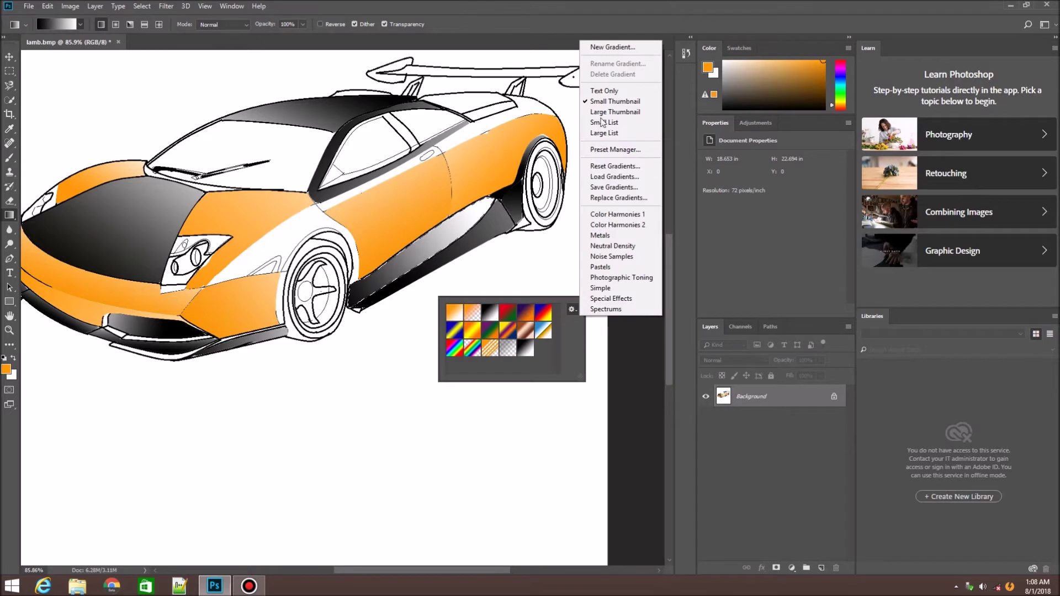
- Check the newest preset's name and delete the last gradient preset
click(613, 47)
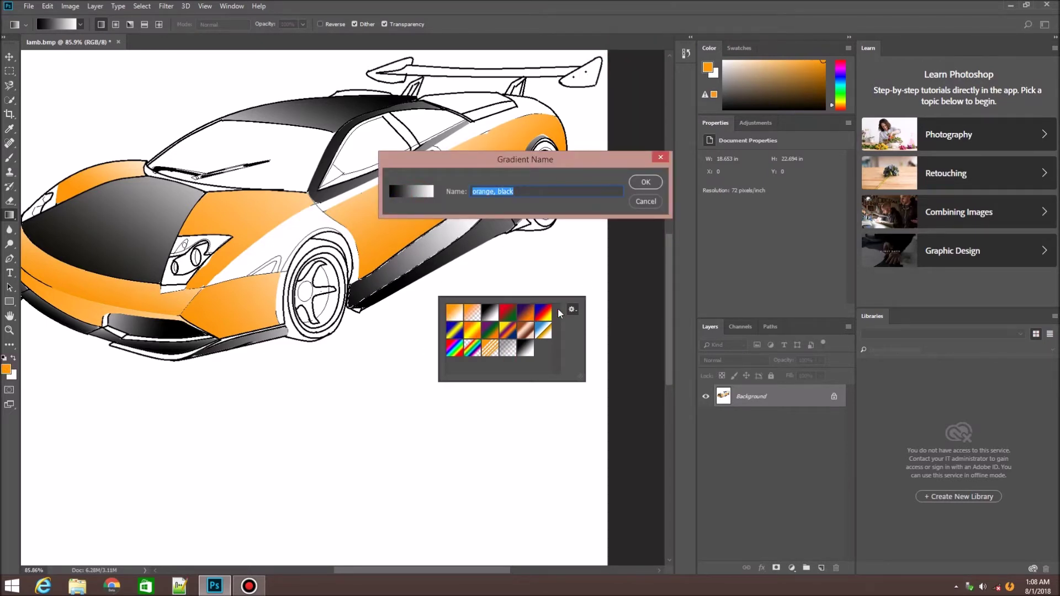
key(Return)
right_click(543, 348)
click(544, 374)
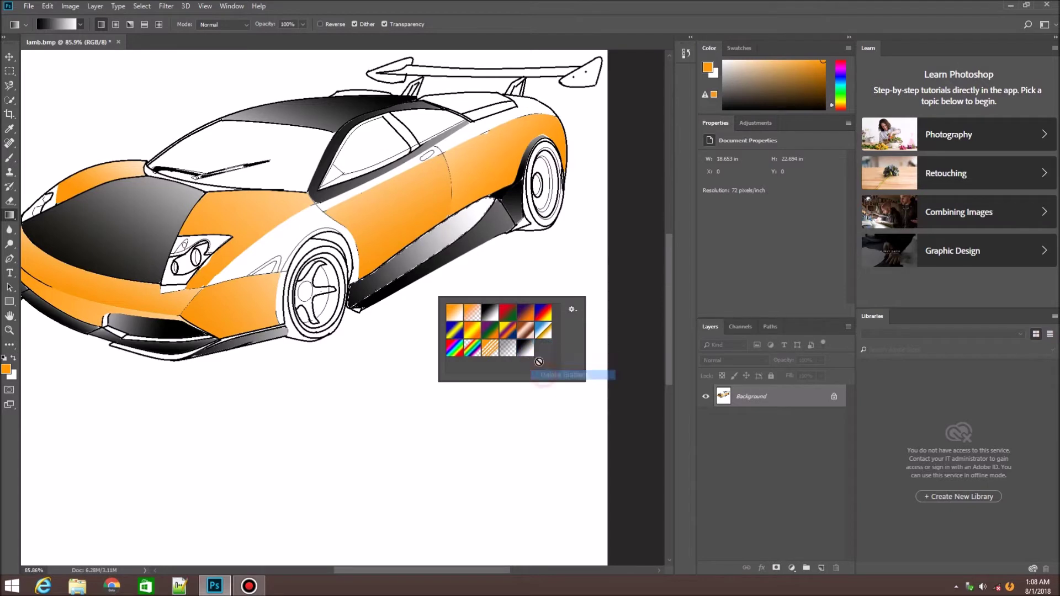
click(544, 375)
click(525, 348)
text(orange, black)
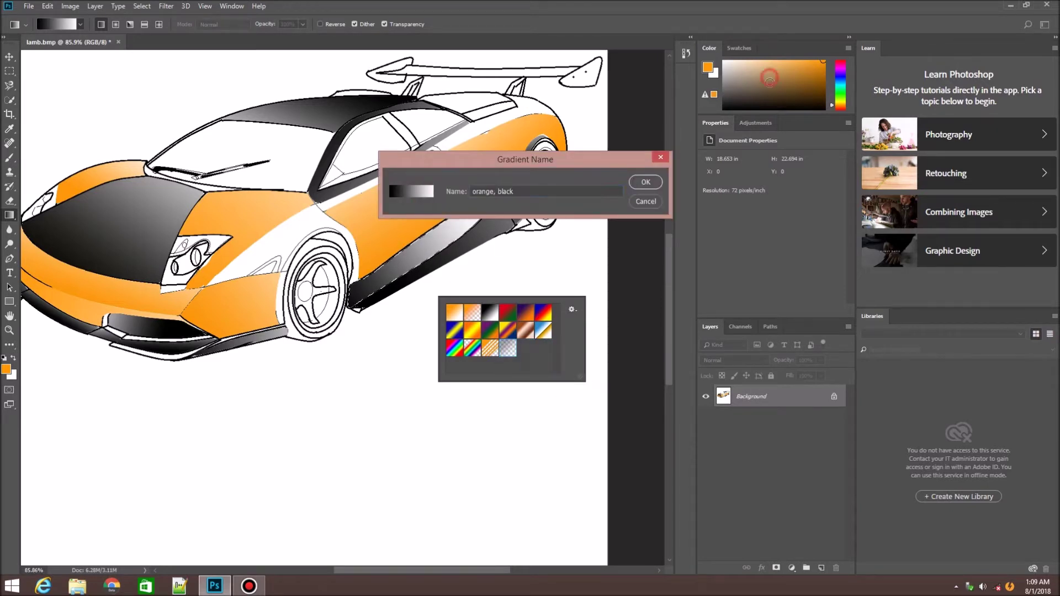
- Review the 'orange, black' preset name and pick a violet foreground colour from the swatches
double_click(483, 192)
click(489, 192)
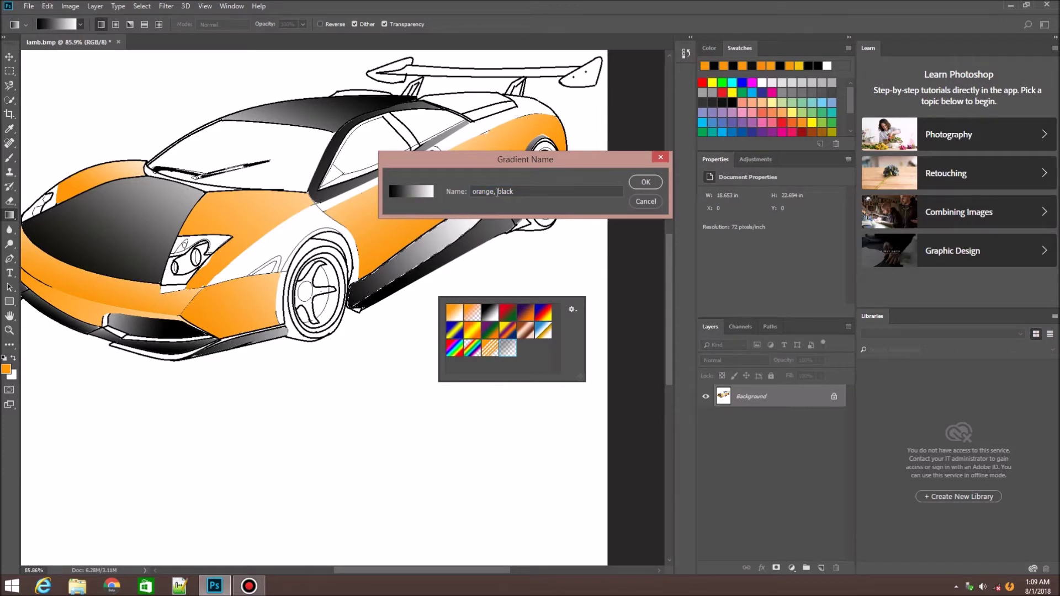
key(Return)
click(761, 102)
click(844, 66)
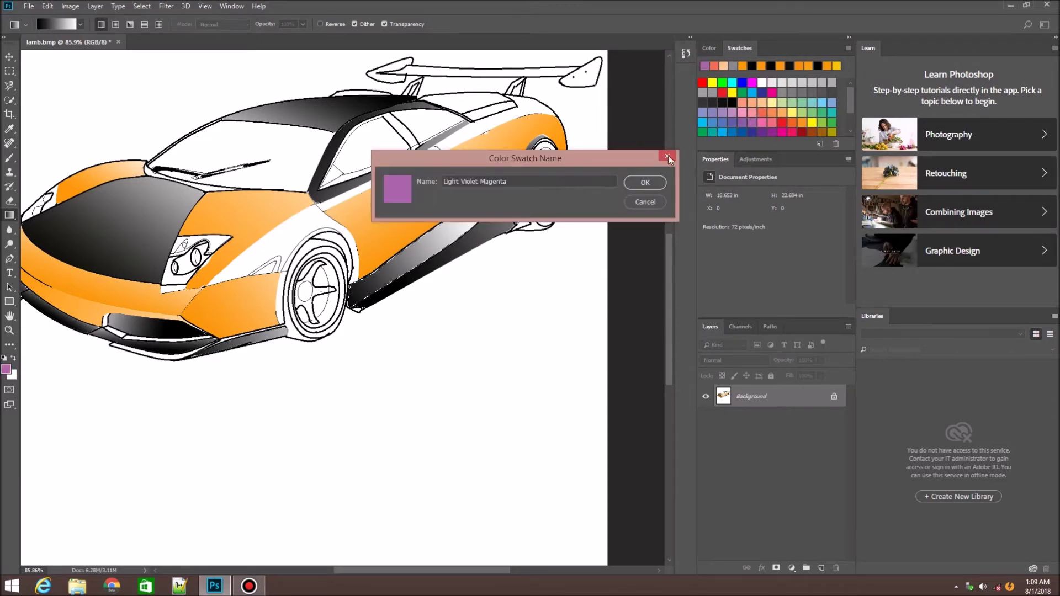
key(Escape)
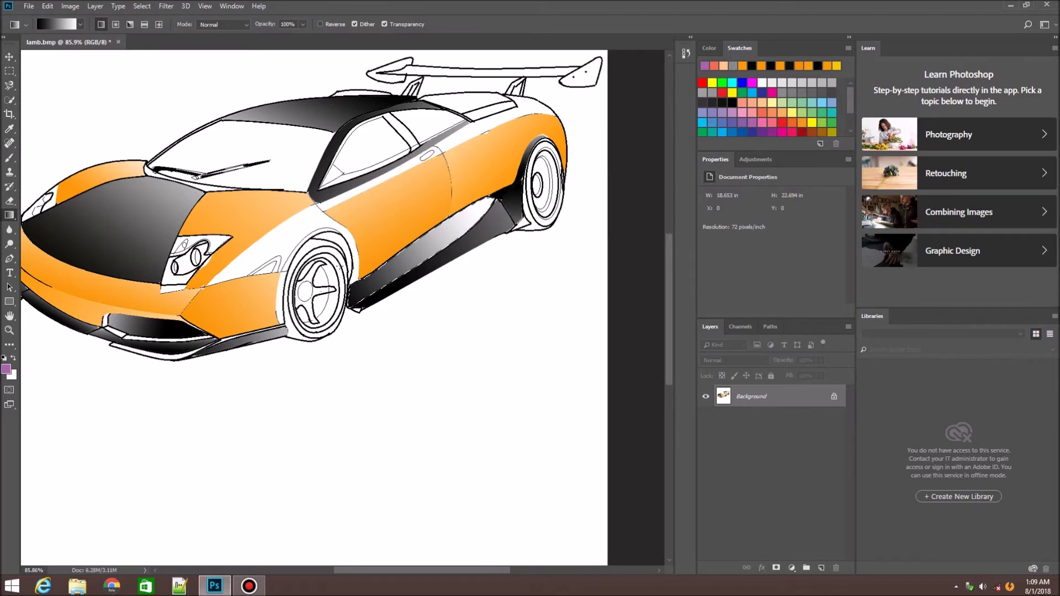
click(6, 369)
- Set a cyan foreground colour and fill the side skirt with a foreground-colour gradient
mouse_move(580, 374)
mouse_down()
mouse_move(577, 439)
mouse_move(577, 417)
mouse_up()
click(679, 345)
click(6, 369)
click(680, 345)
right_click(415, 251)
click(431, 277)
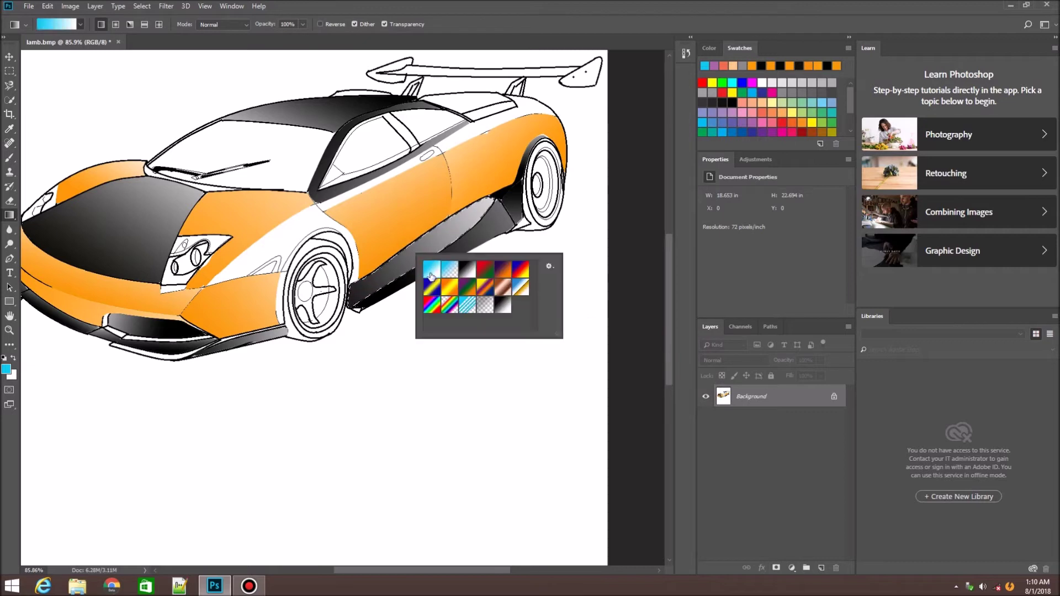
drag(500, 193, 402, 292)
- Change the foreground to a dark orange-brown and refill the side skirt with an orange gradient
click(9, 129)
click(6, 369)
click(566, 444)
drag(577, 416, 571, 486)
click(561, 357)
click(680, 345)
mouse_move(403, 297)
mouse_down()
mouse_move(431, 250)
mouse_move(413, 186)
mouse_up()
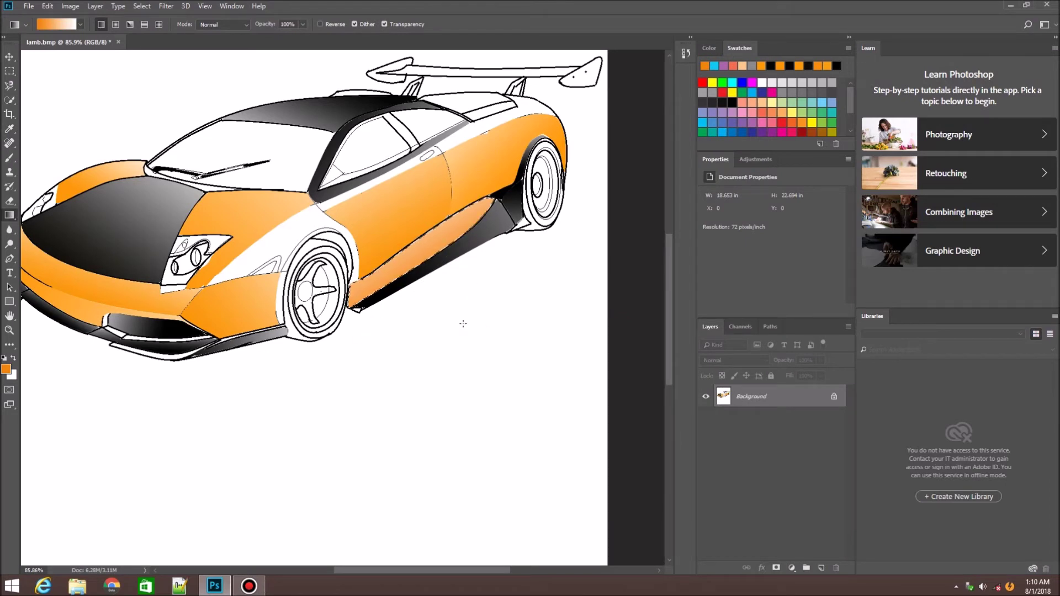
- Select the front fender with the Magnetic Lasso and fill it with an orange-to-pale gradient
click(9, 85)
scroll(154, 338, left, 2)
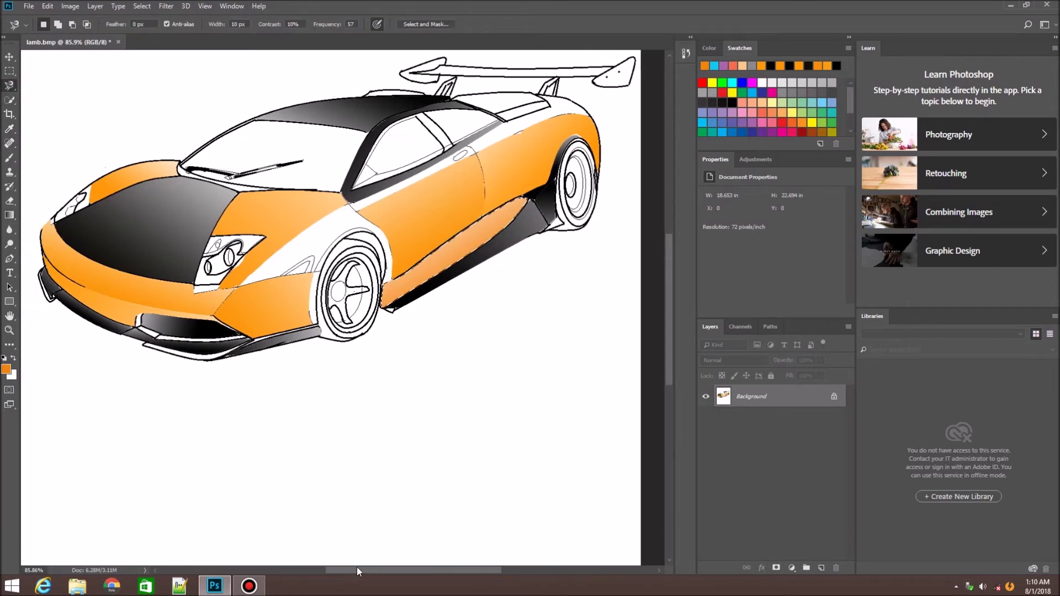
click(238, 287)
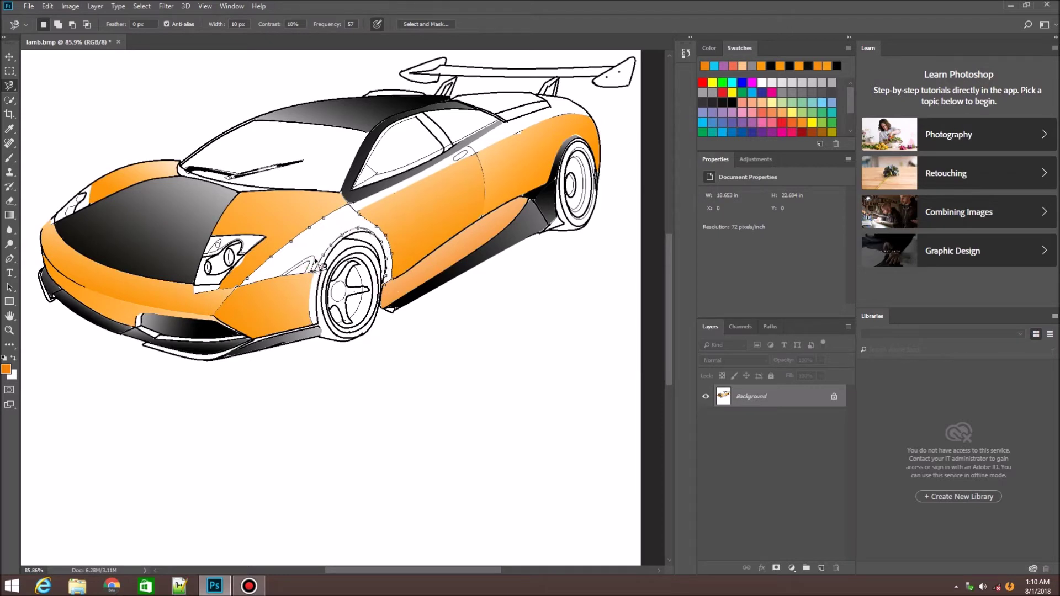
click(238, 286)
click(9, 215)
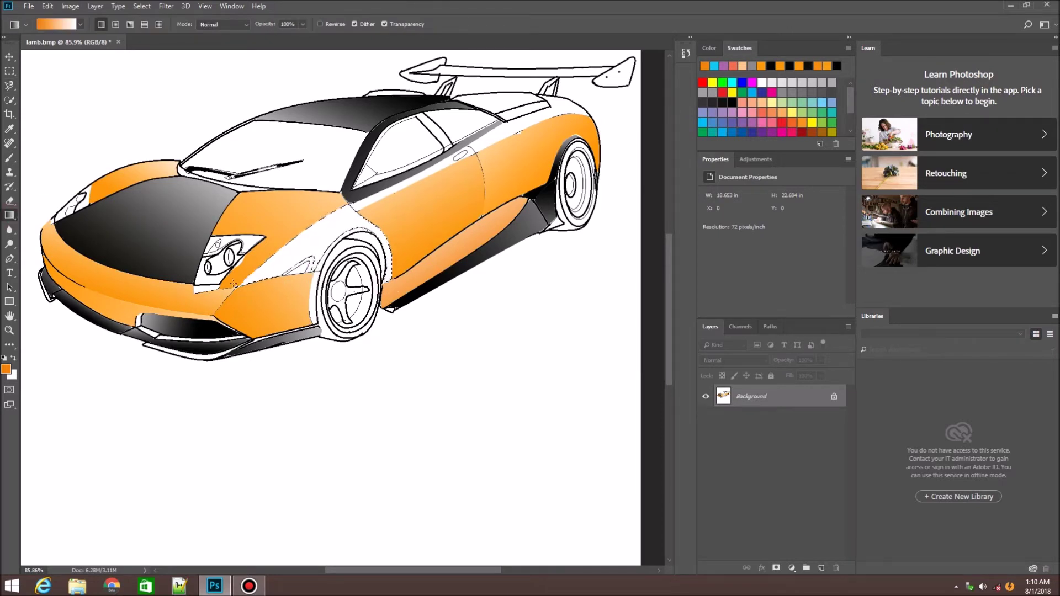
drag(251, 279, 332, 183)
- Adjust the orange foreground shade and redo the fender gradient
click(6, 369)
click(566, 356)
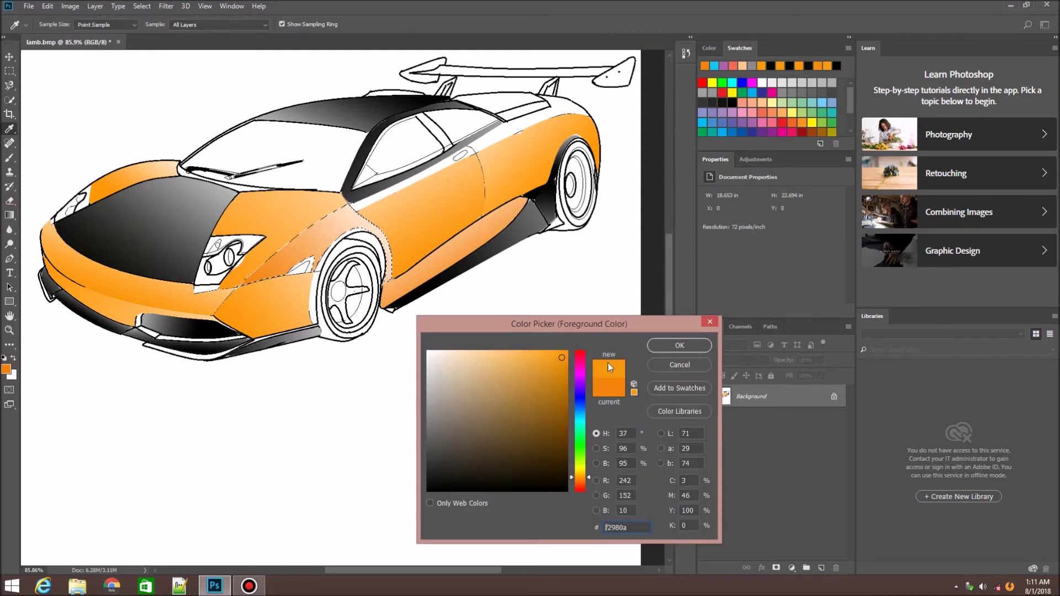
click(672, 350)
drag(400, 339, 338, 292)
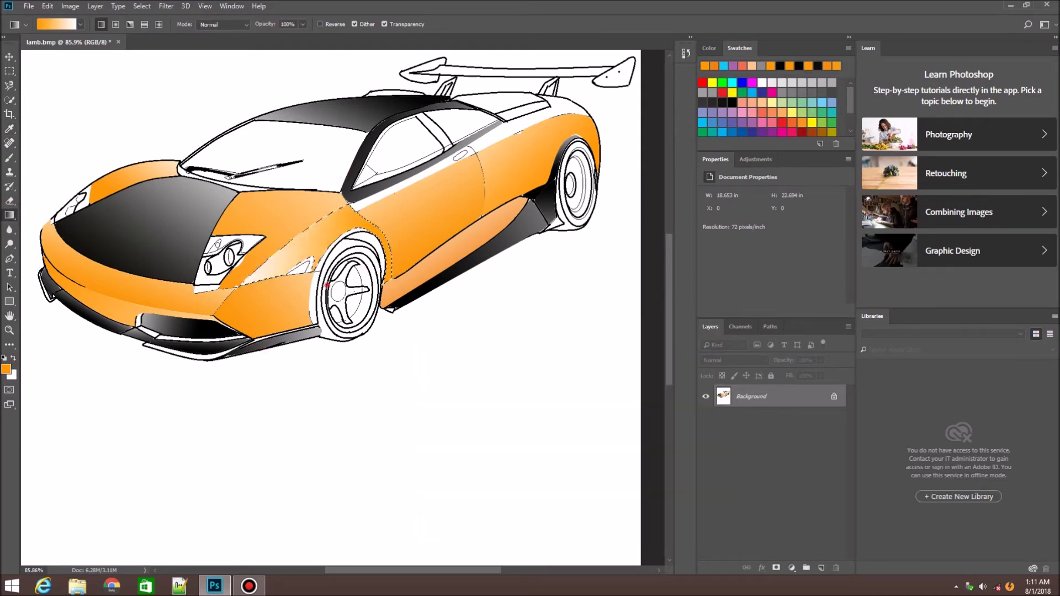
drag(357, 570, 379, 570)
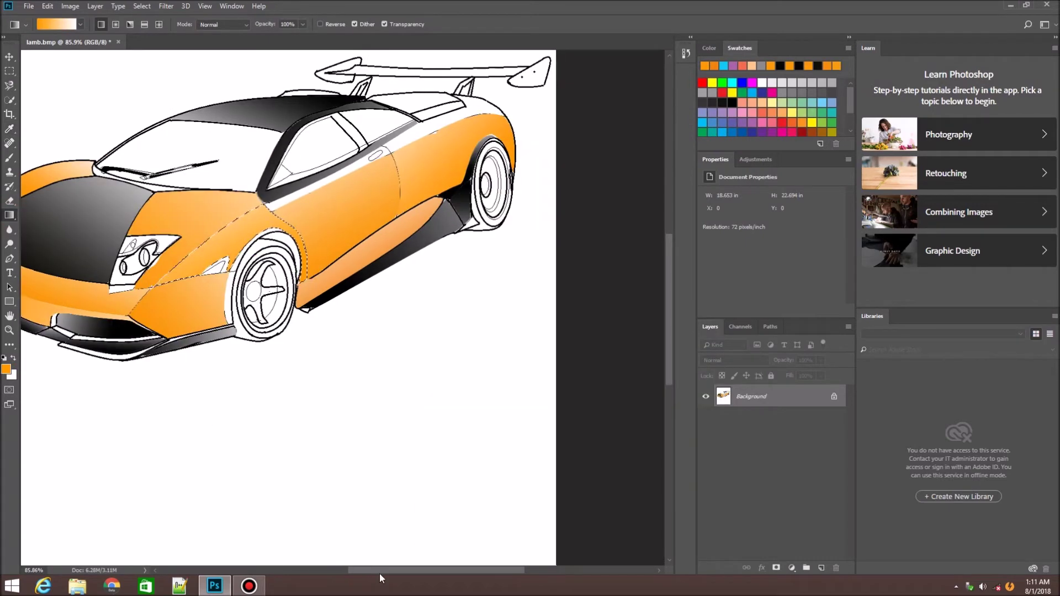
- Trace selections around the door and the upper rear body edge with the Magnetic Lasso
click(9, 85)
click(264, 202)
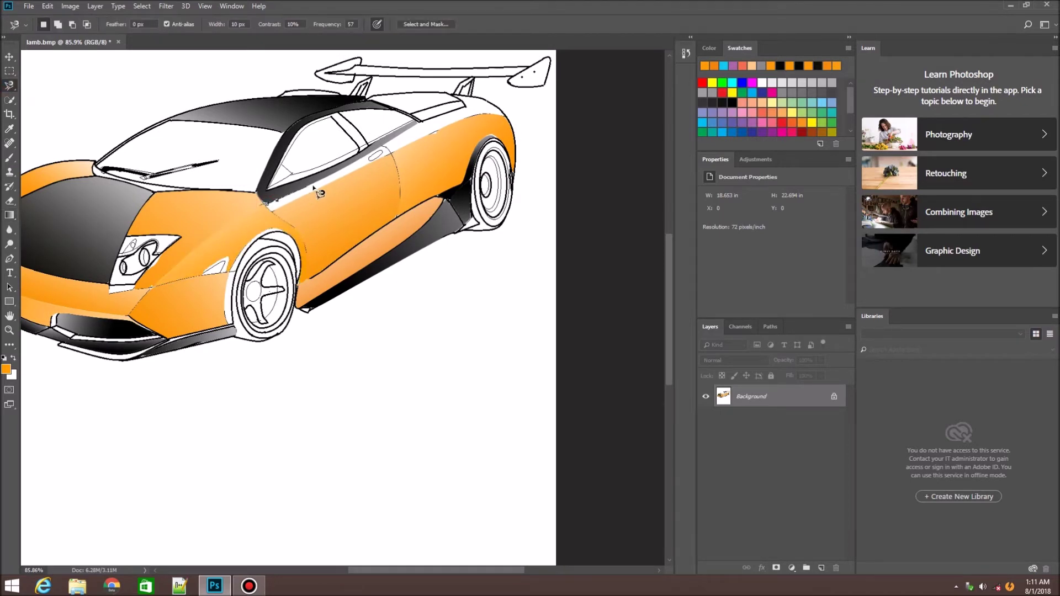
click(380, 158)
click(269, 204)
key(g)
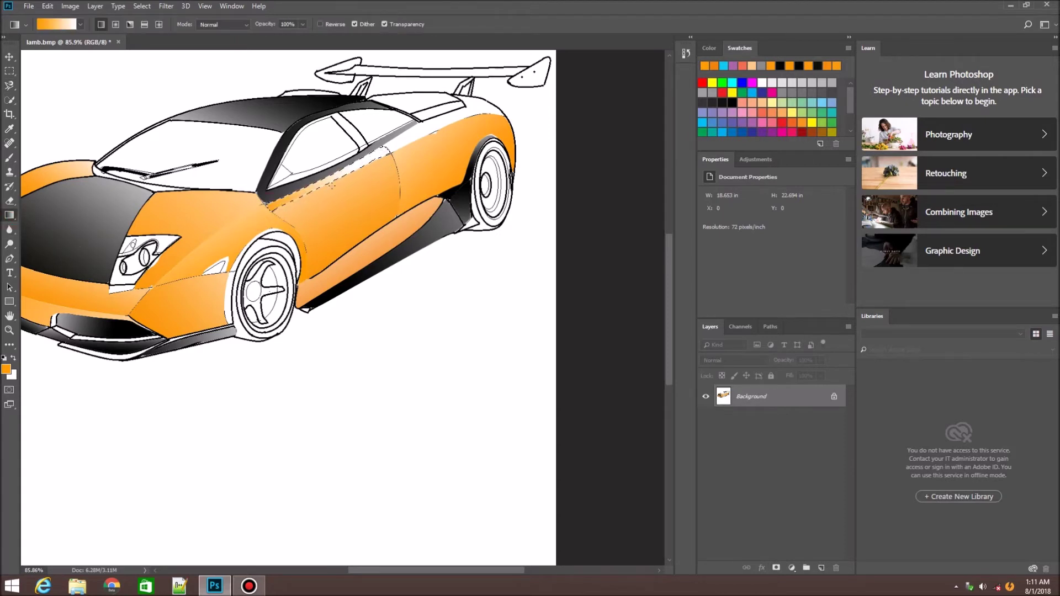
key(l)
click(387, 145)
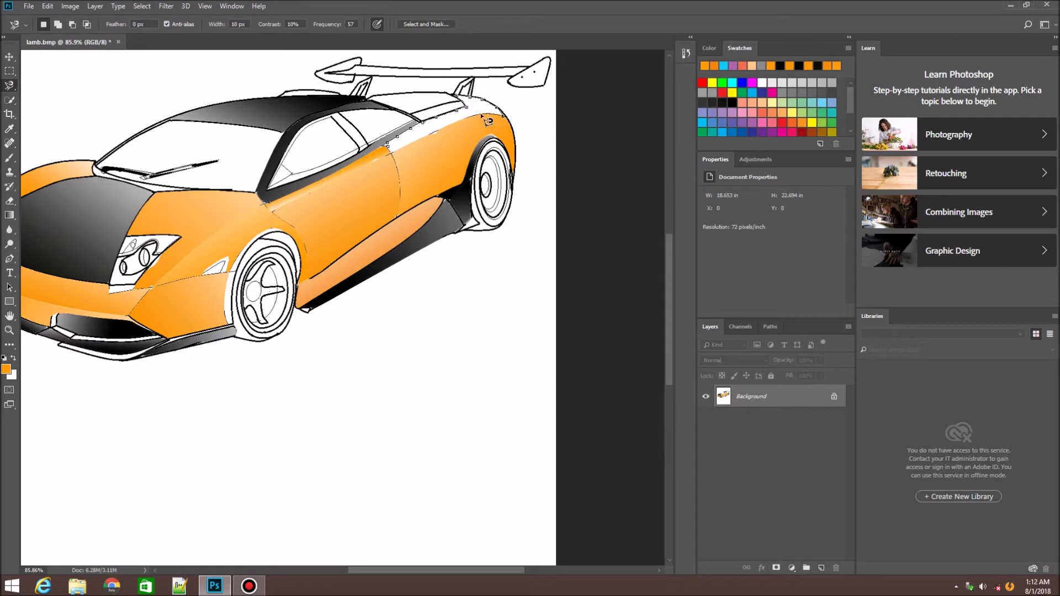
click(388, 148)
- Fill the remaining upper-body patch with an orange gradient
scroll(398, 273, up, 2)
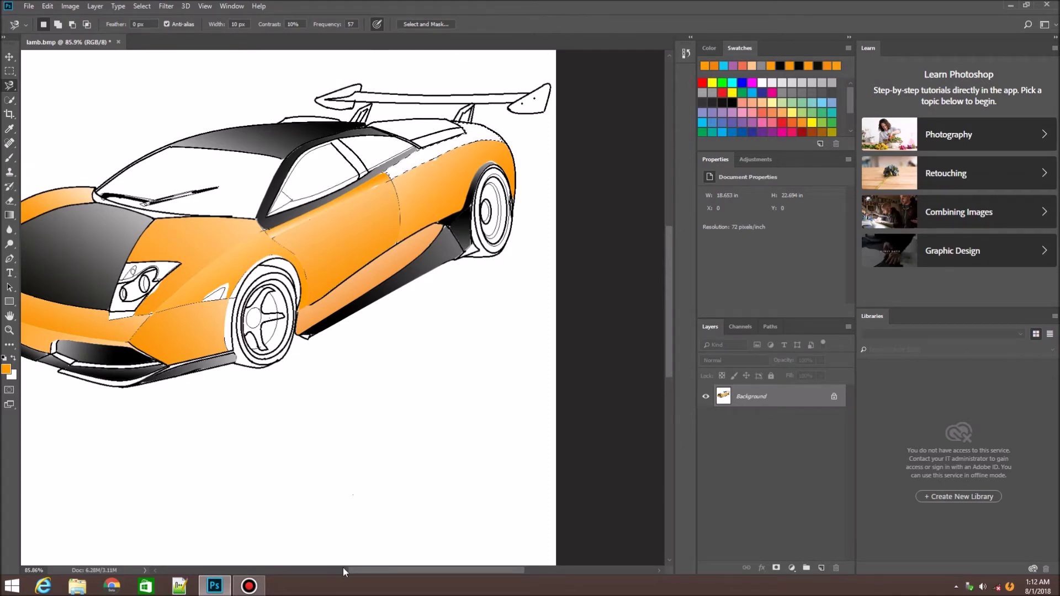
scroll(357, 307, left, 3)
key(g)
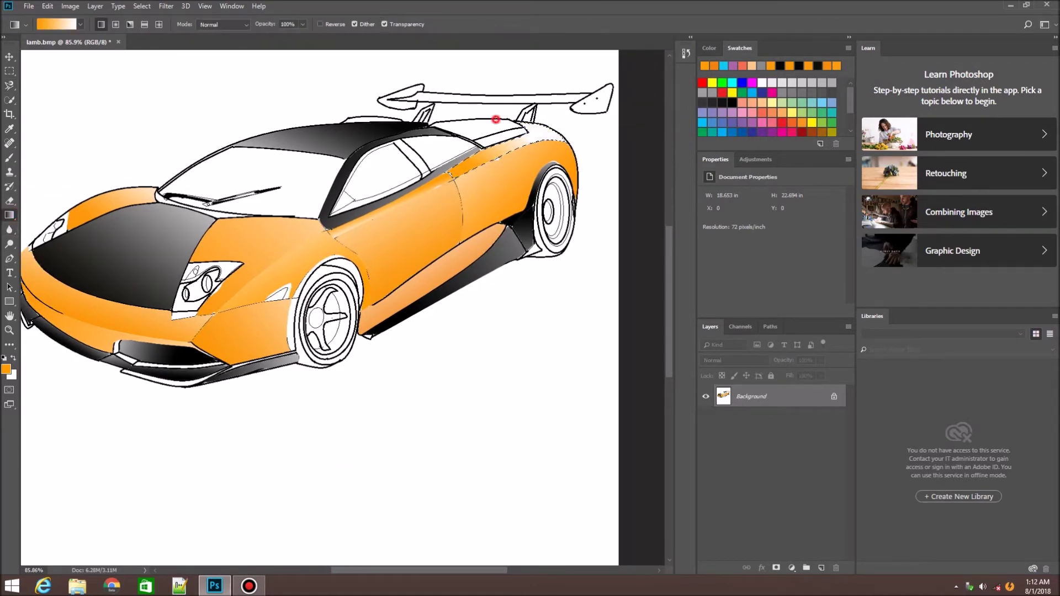
drag(513, 152, 481, 165)
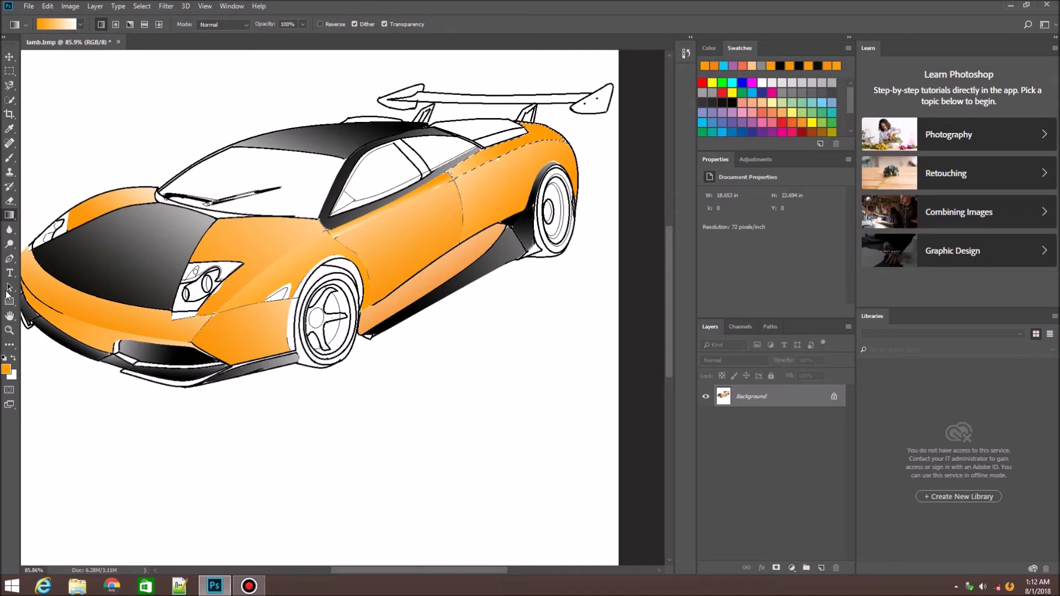
- Set the foreground to black, select the upper-body strip, and fill it with a dark gradient
key(l)
click(6, 369)
click(436, 500)
click(682, 345)
click(493, 143)
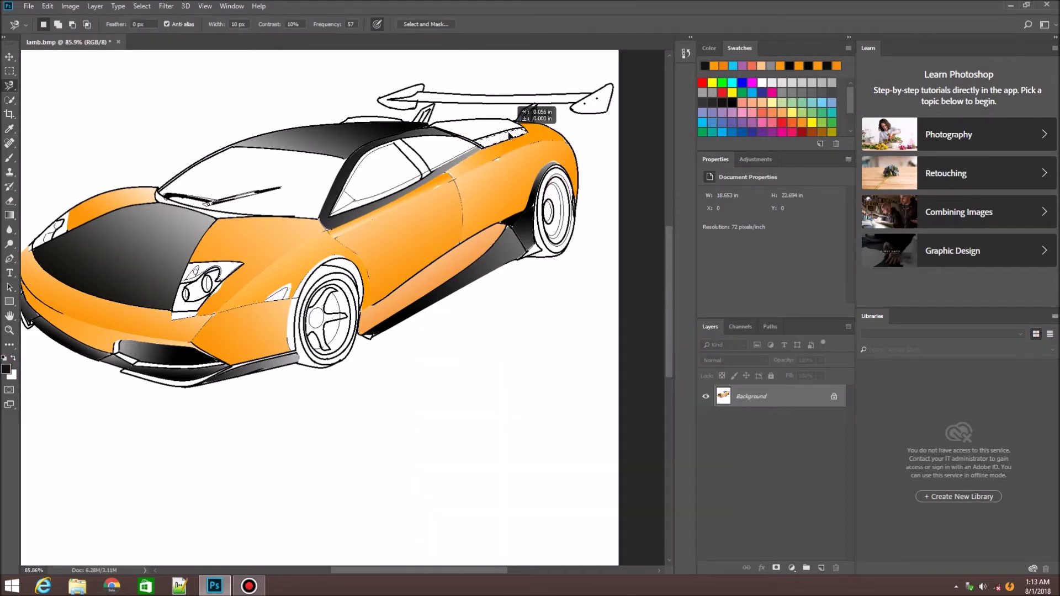
click(10, 214)
drag(480, 145, 525, 130)
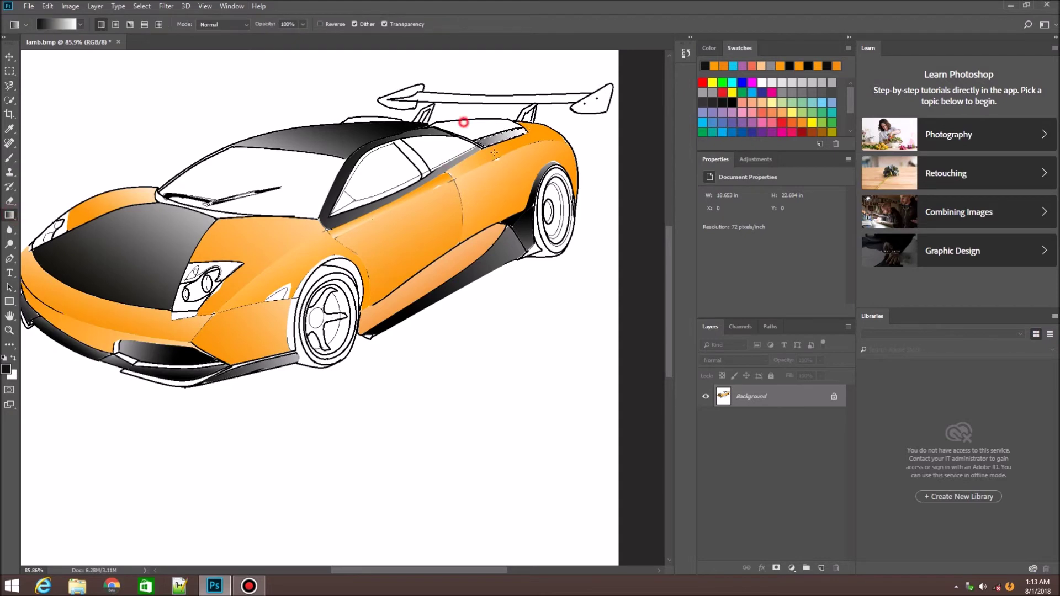
drag(497, 111, 488, 138)
- Switch the foreground back to orange and refill the strip with an orange gradient
key(l)
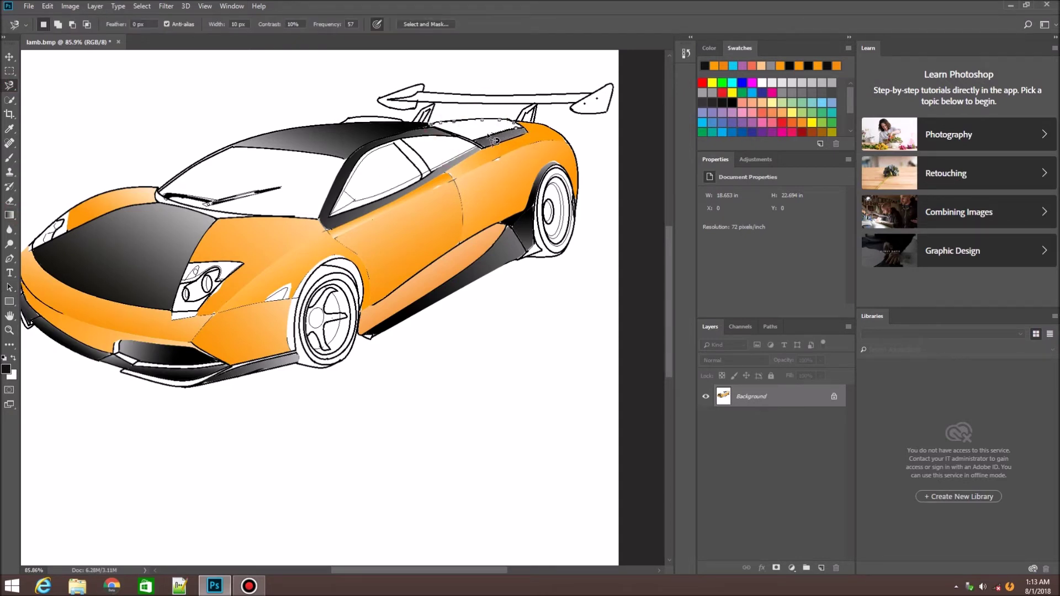
click(6, 369)
click(512, 153)
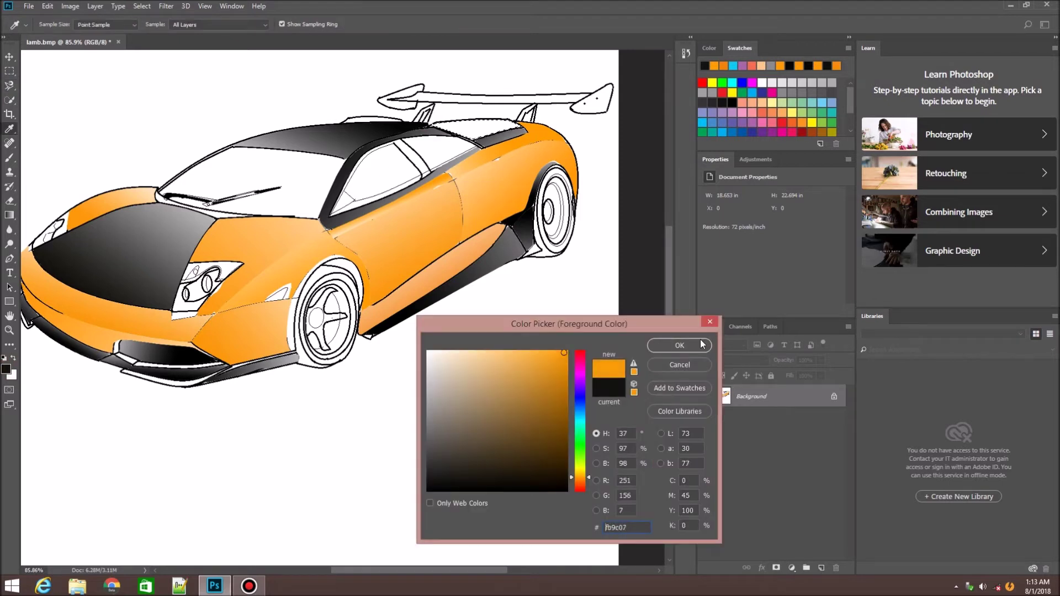
key(Return)
click(6, 369)
key(Return)
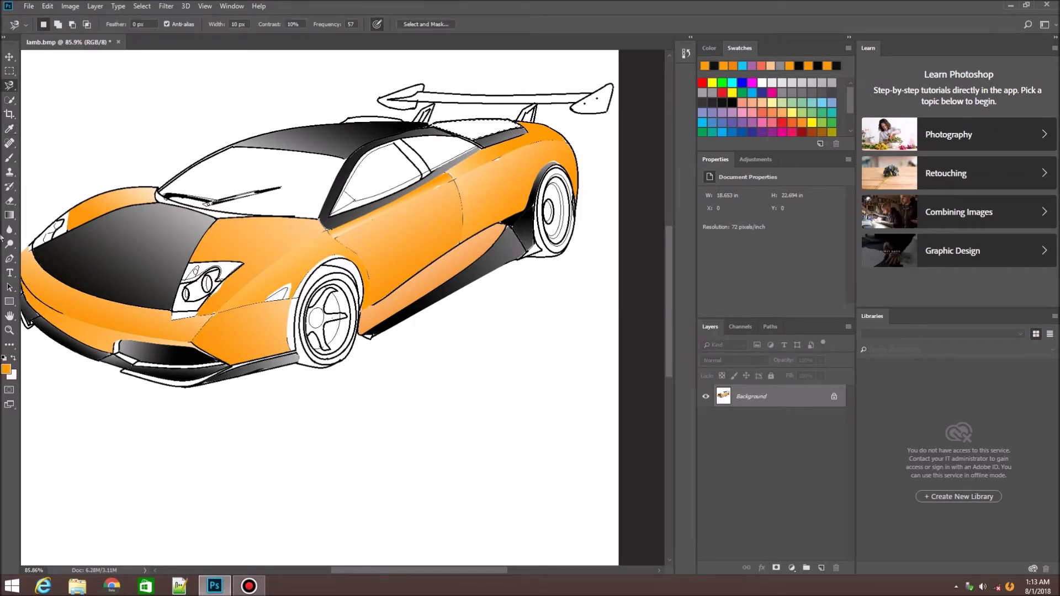
key(g)
mouse_move(442, 133)
mouse_down()
mouse_move(513, 124)
mouse_move(447, 117)
mouse_up()
- Set the foreground to black and select and shade the roof strip, then deselect
click(6, 369)
click(431, 516)
key(Return)
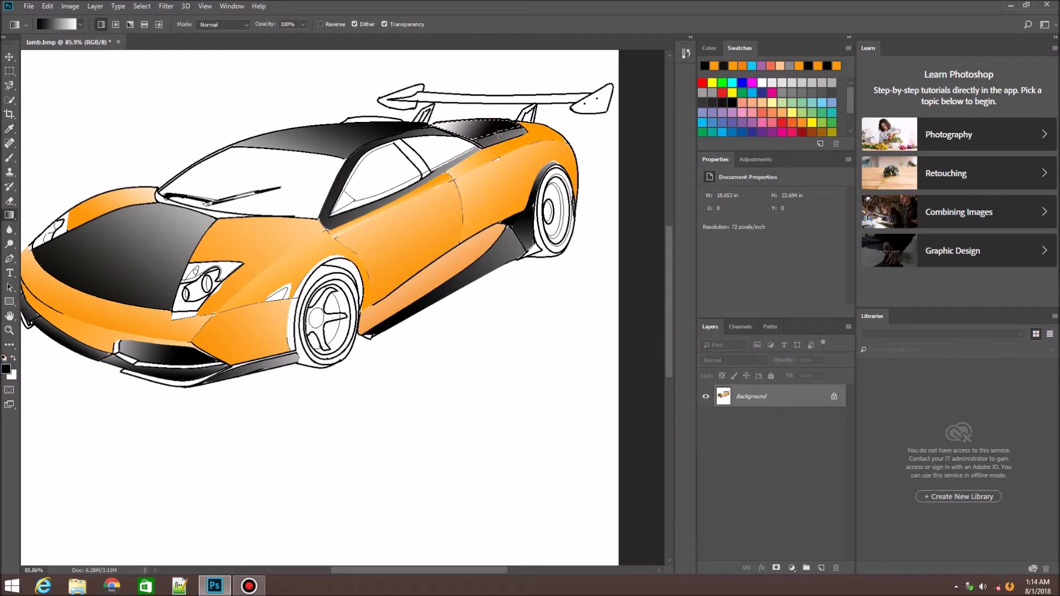
key(ctrl+d)
key(l)
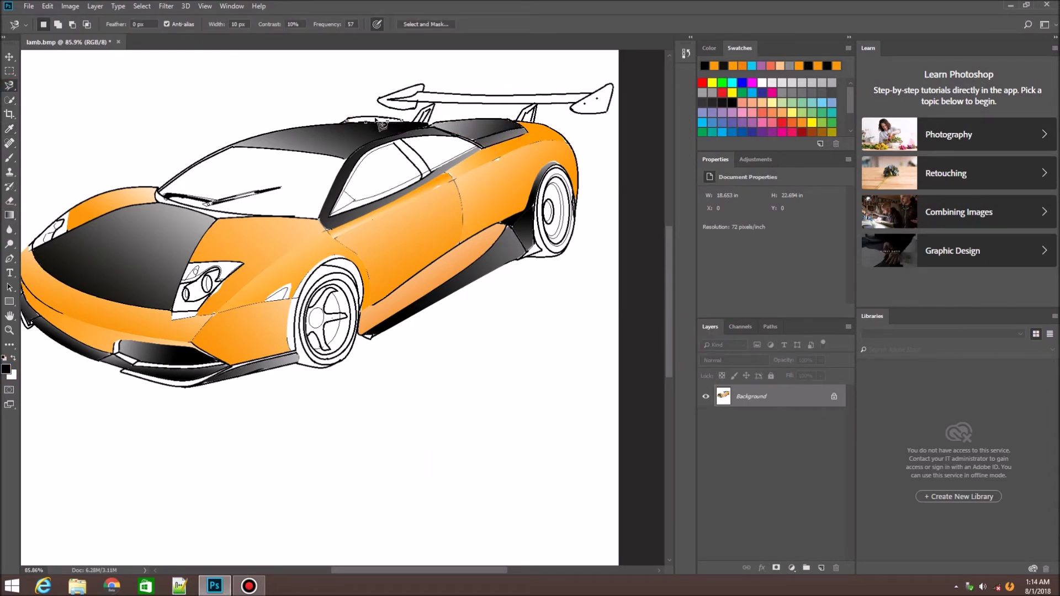
click(352, 127)
key(g)
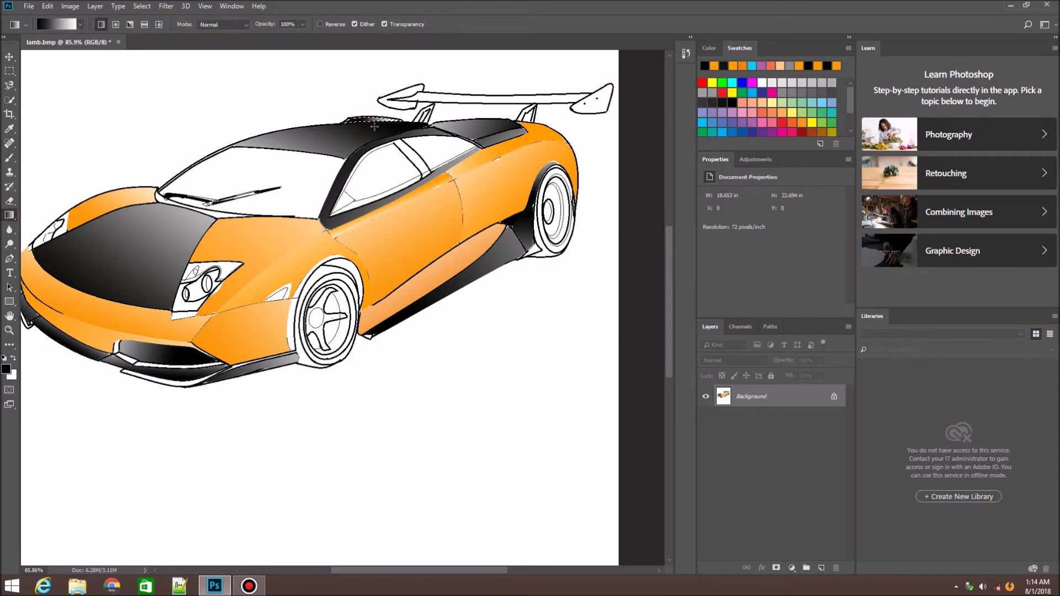
key(ctrl+d)
key(l)
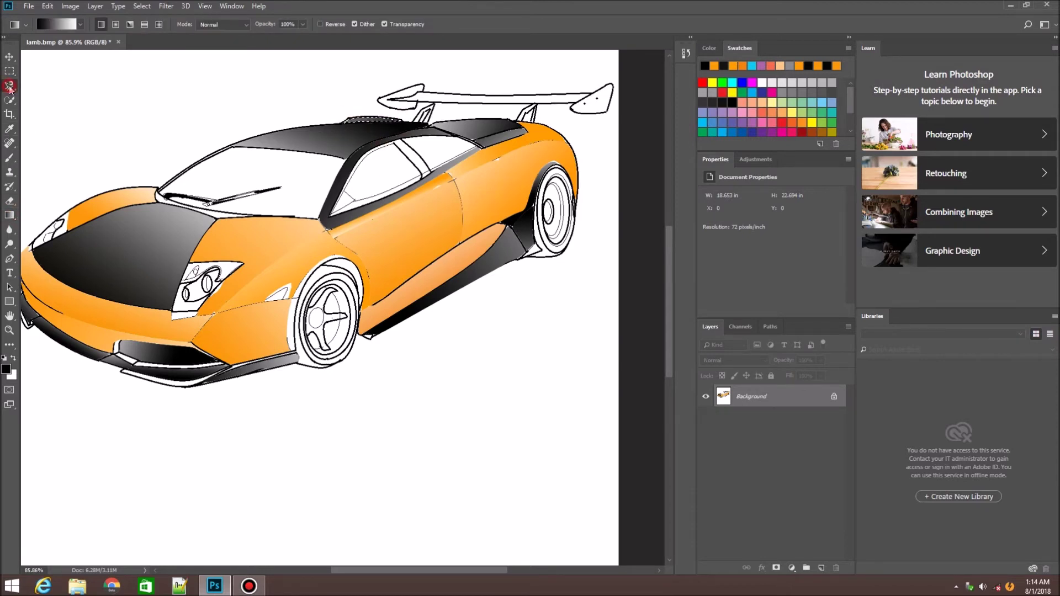
click(390, 100)
- Fill the rear spoiler with a dark gradient and select its tip and left end
click(389, 101)
key(g)
mouse_move(484, 116)
mouse_down()
mouse_move(585, 113)
mouse_move(605, 97)
mouse_up()
key(ctrl+d)
key(l)
click(574, 114)
key(g)
key(l)
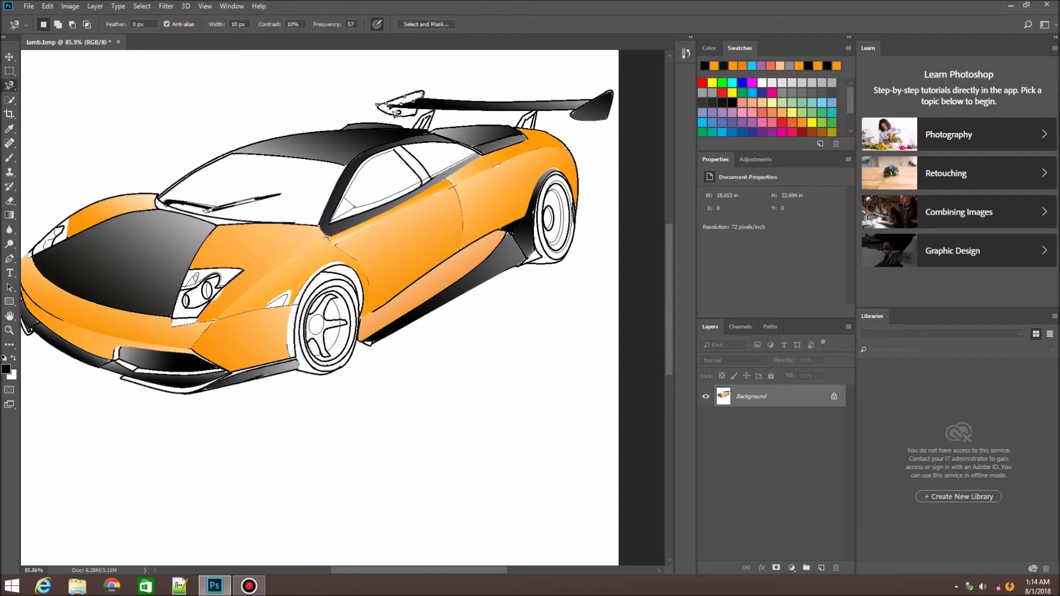
click(377, 104)
key(g)
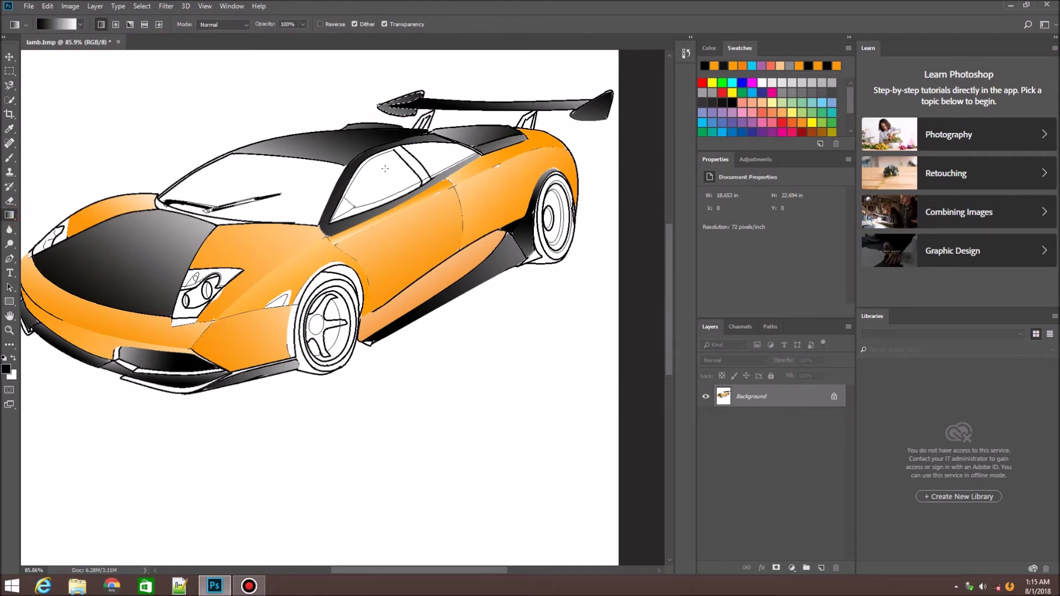
key(l)
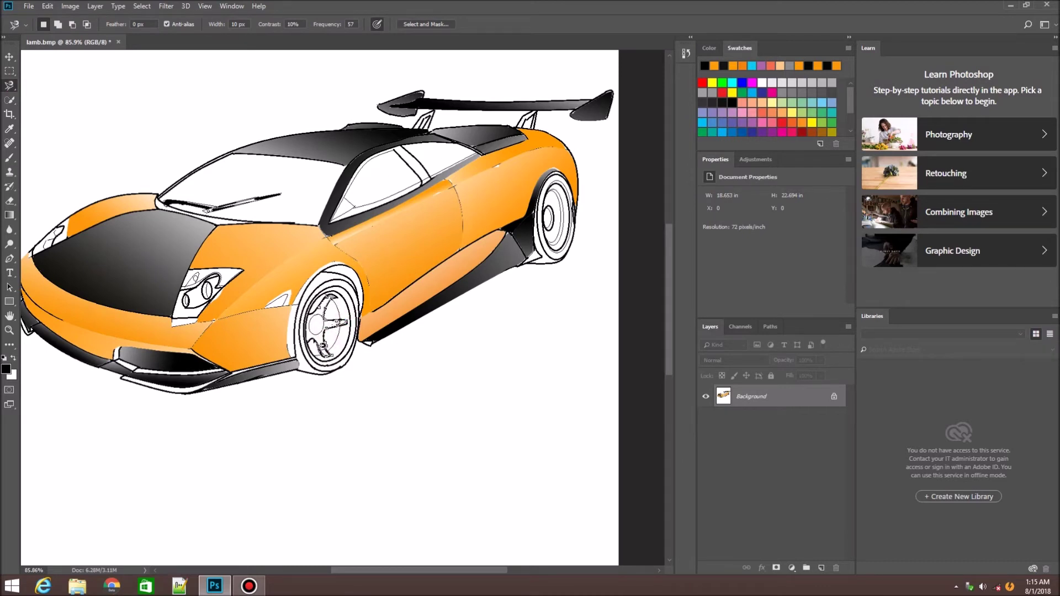
- Fill the front wheel spokes with a dark gradient and set the background colour to black
key(g)
right_click(334, 343)
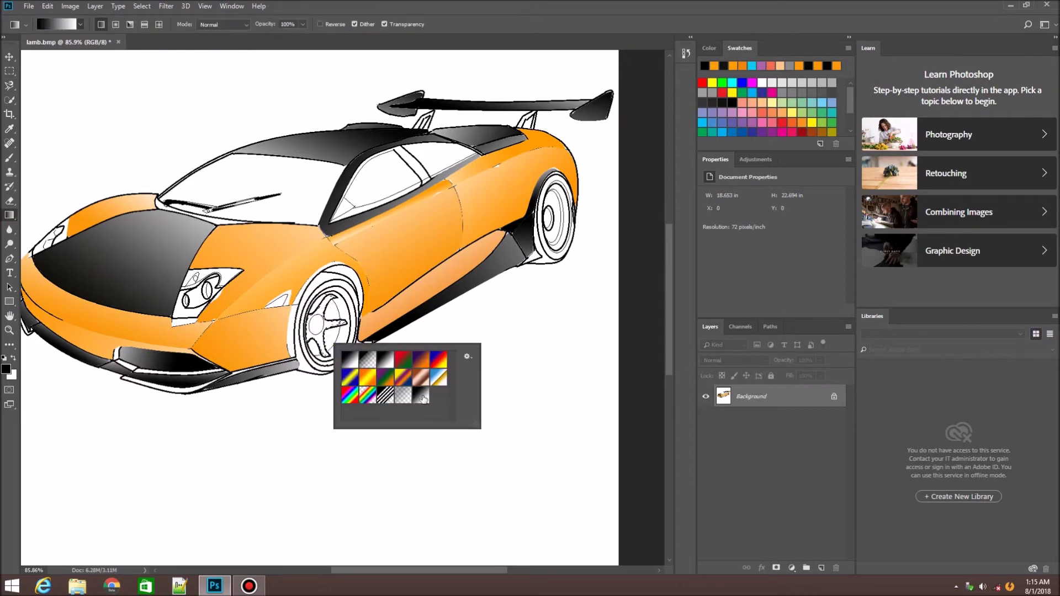
drag(338, 353, 450, 271)
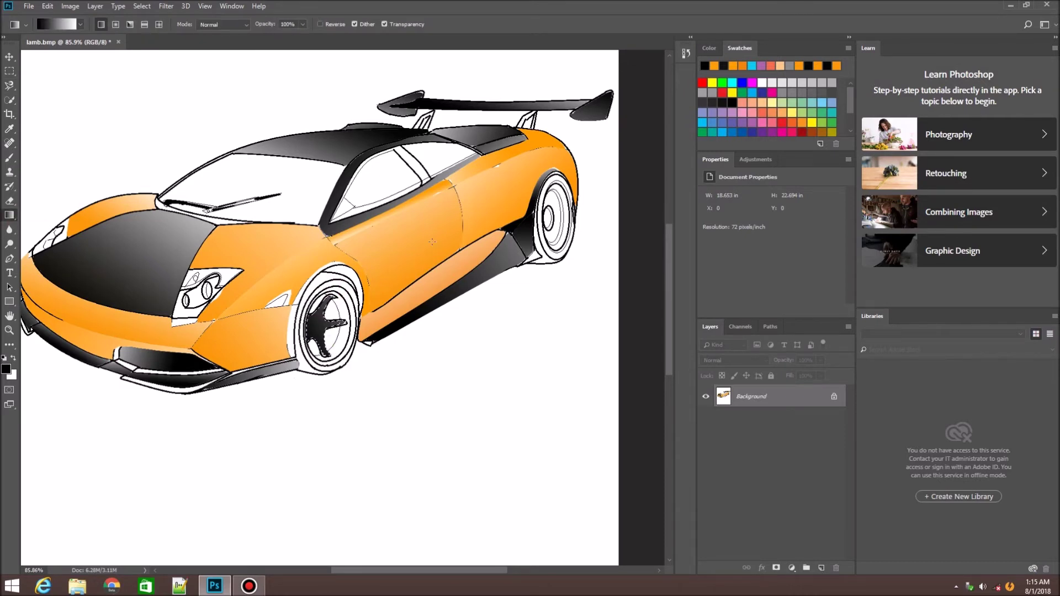
click(11, 375)
drag(516, 433, 435, 491)
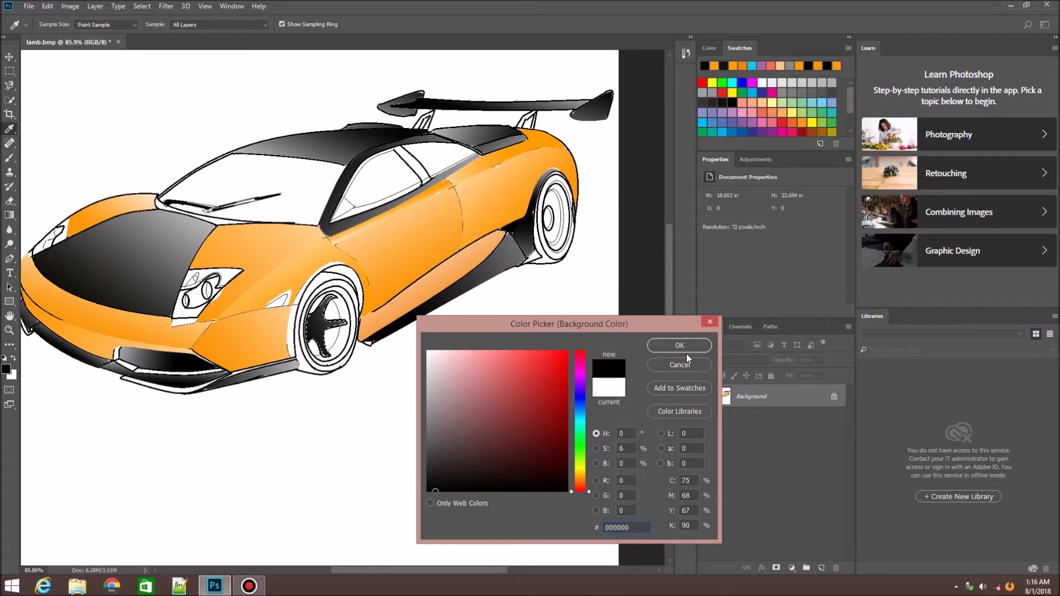
click(686, 354)
- Change the background colour to red and save the image
click(11, 375)
click(553, 376)
click(680, 345)
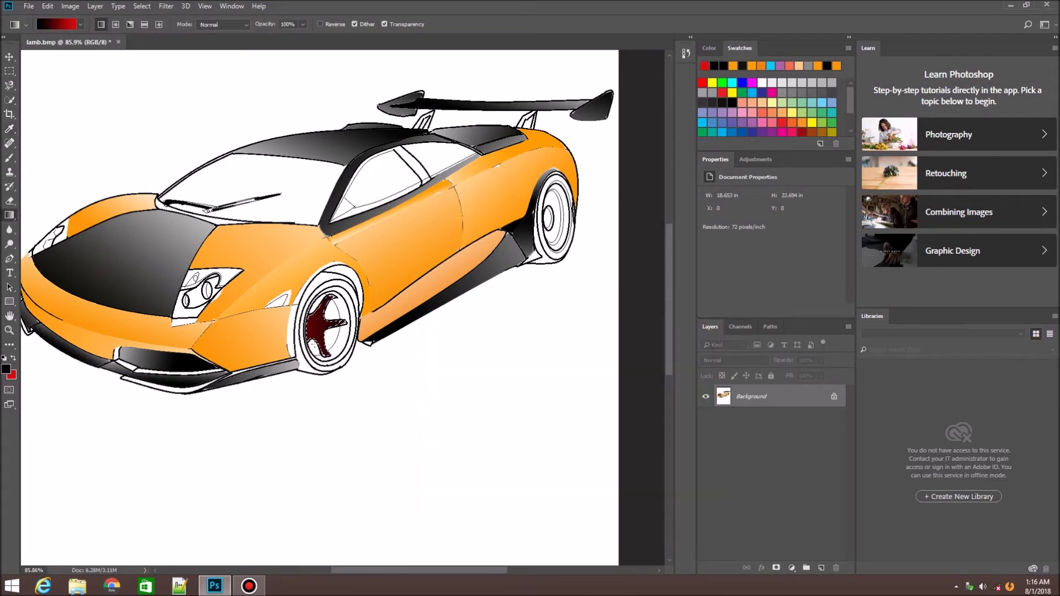
click(28, 7)
click(43, 114)
- Set the background colour to white
click(11, 375)
click(680, 347)
click(11, 375)
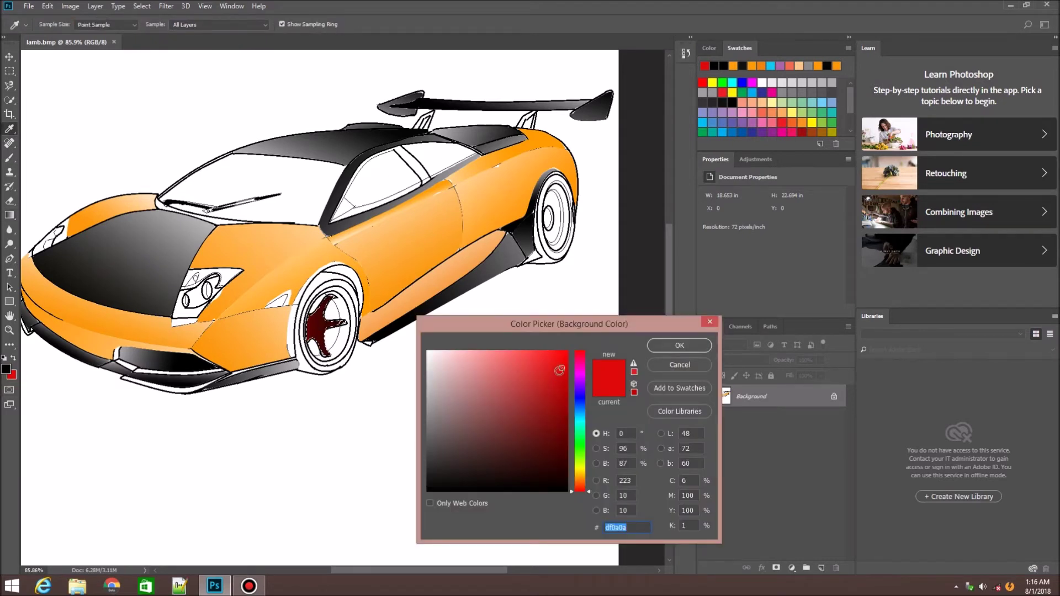
click(431, 341)
click(694, 342)
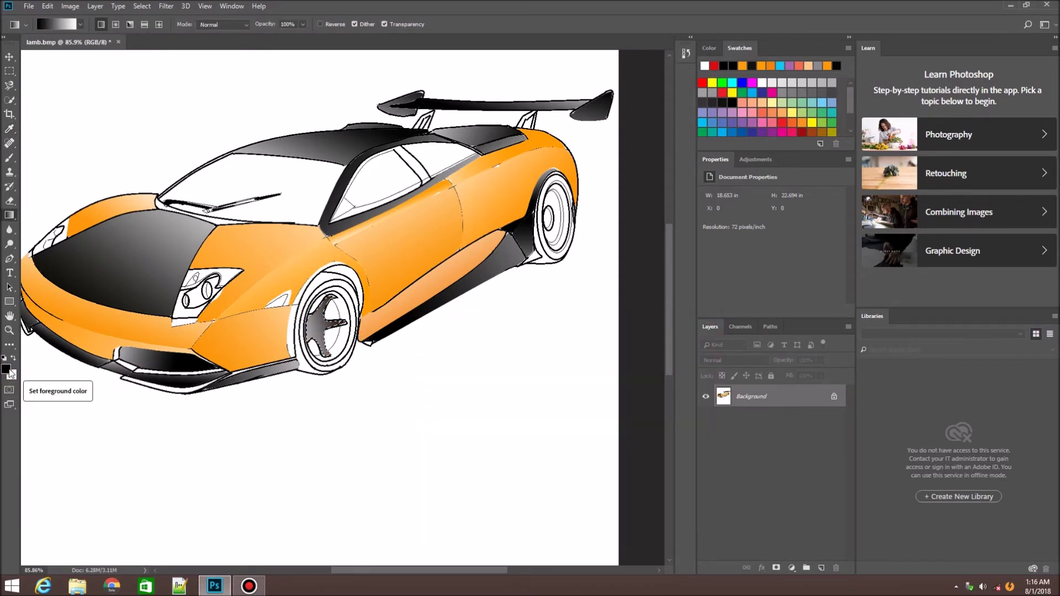
- Select the lower side panel and fill it with an orange-to-black gradient
key(l)
click(362, 318)
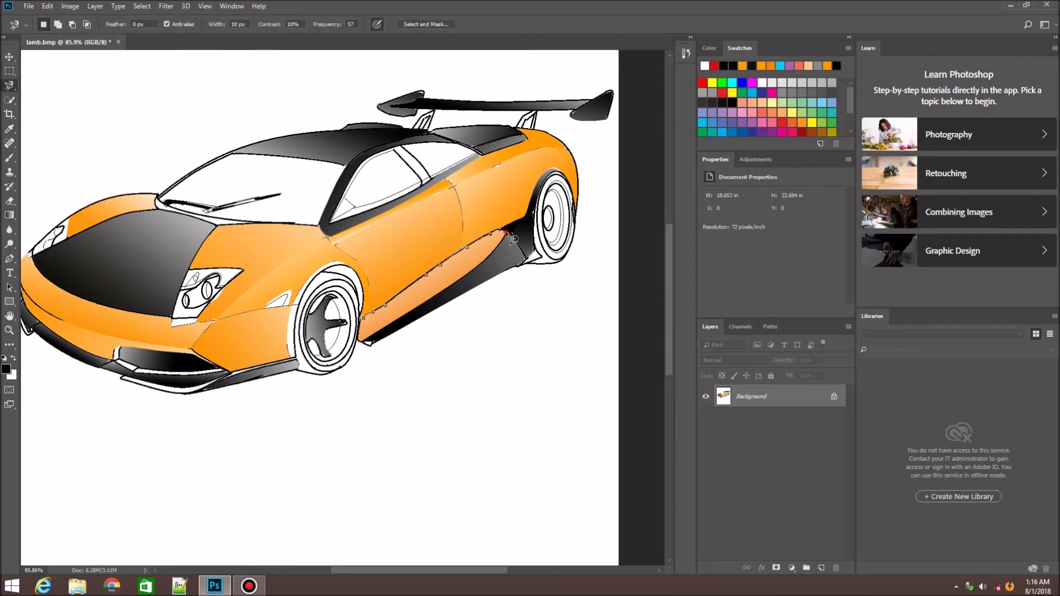
click(368, 328)
click(7, 368)
click(118, 346)
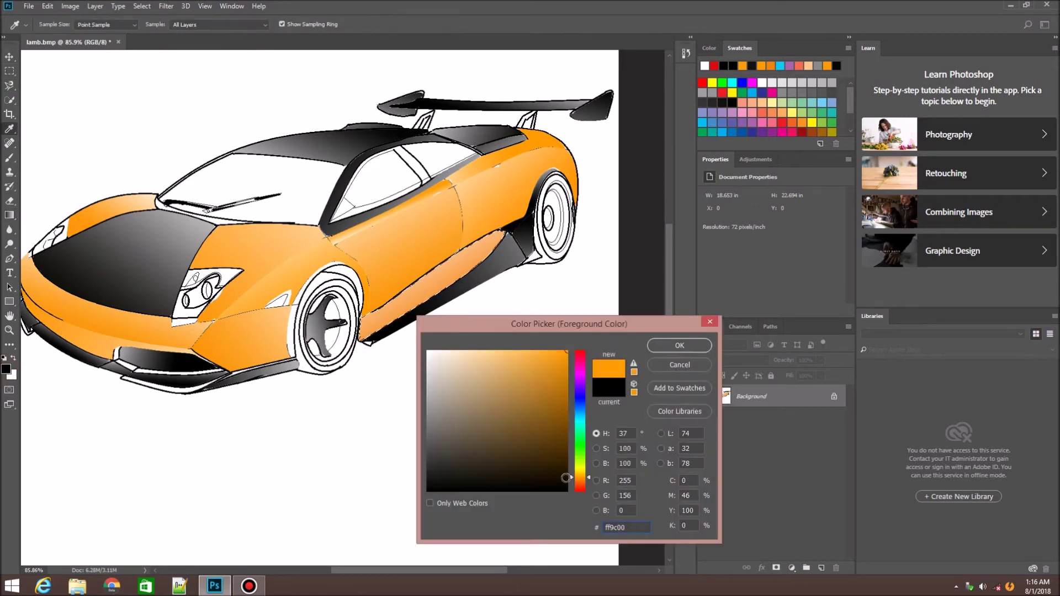
key(Return)
click(11, 374)
click(683, 343)
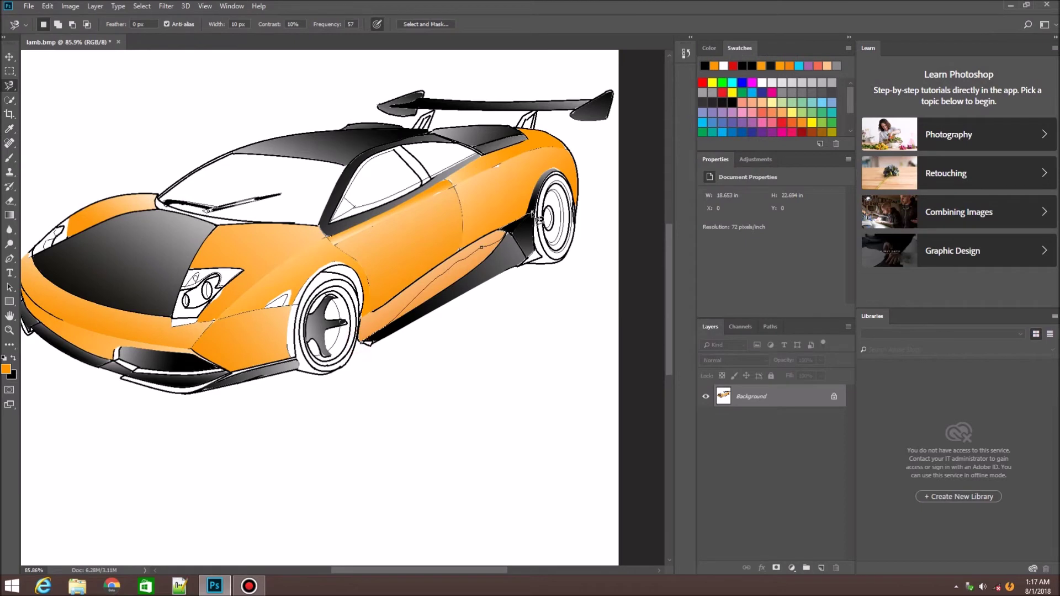
click(9, 215)
drag(381, 340, 471, 296)
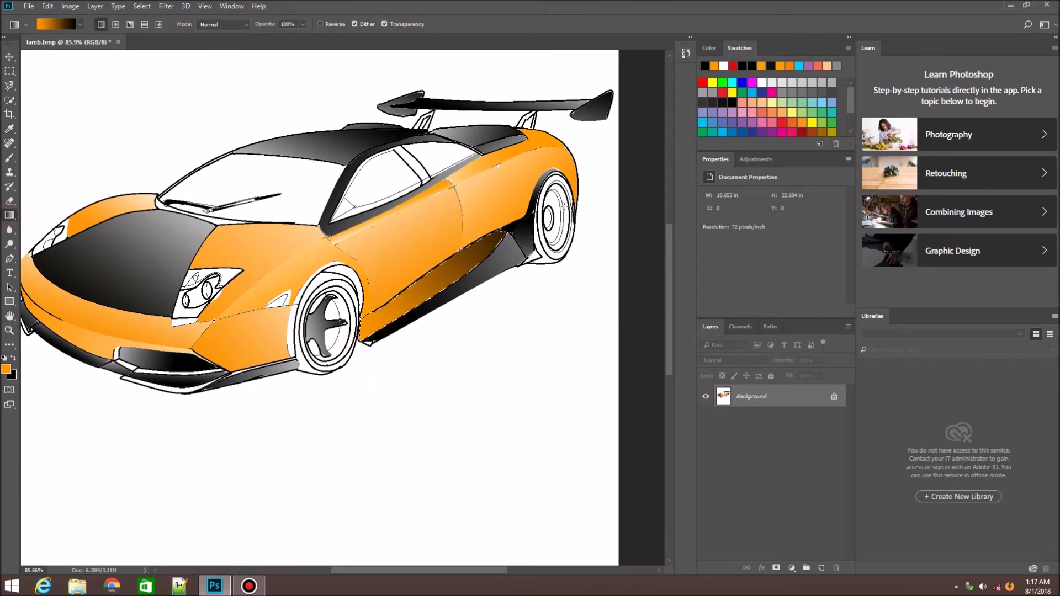
drag(529, 247, 430, 267)
- Select the rear fender and fill it with an orange-to-black gradient, bright at the top
key(l)
click(512, 159)
double_click(544, 155)
key(g)
drag(516, 213, 611, 117)
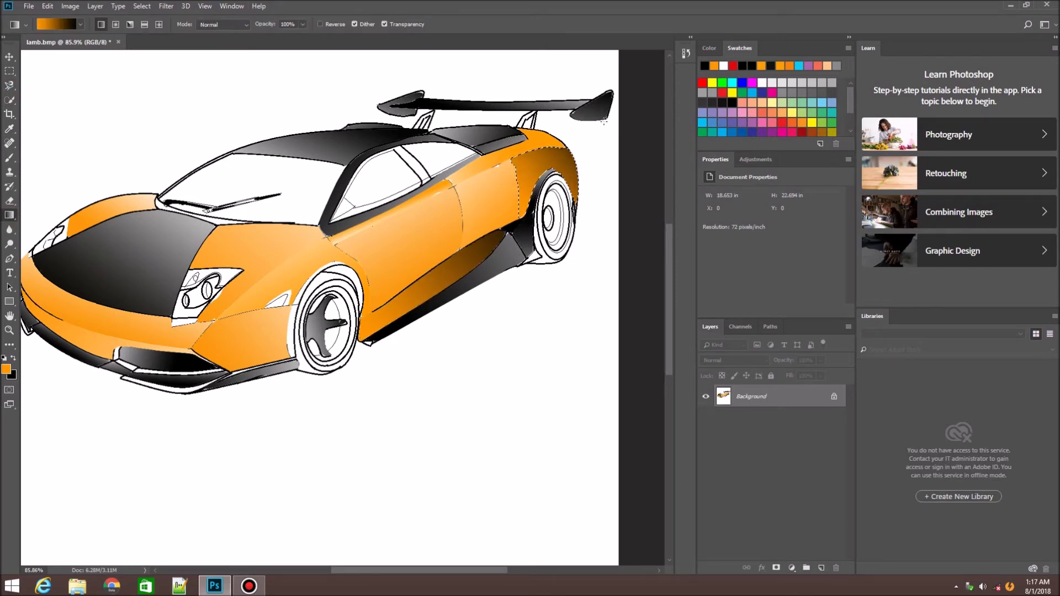
mouse_move(557, 145)
mouse_down()
mouse_move(533, 177)
mouse_move(574, 188)
mouse_up()
- Paint a white brush highlight across the upper rear fender
right_click(538, 199)
key(Escape)
key(y)
drag(496, 198, 549, 161)
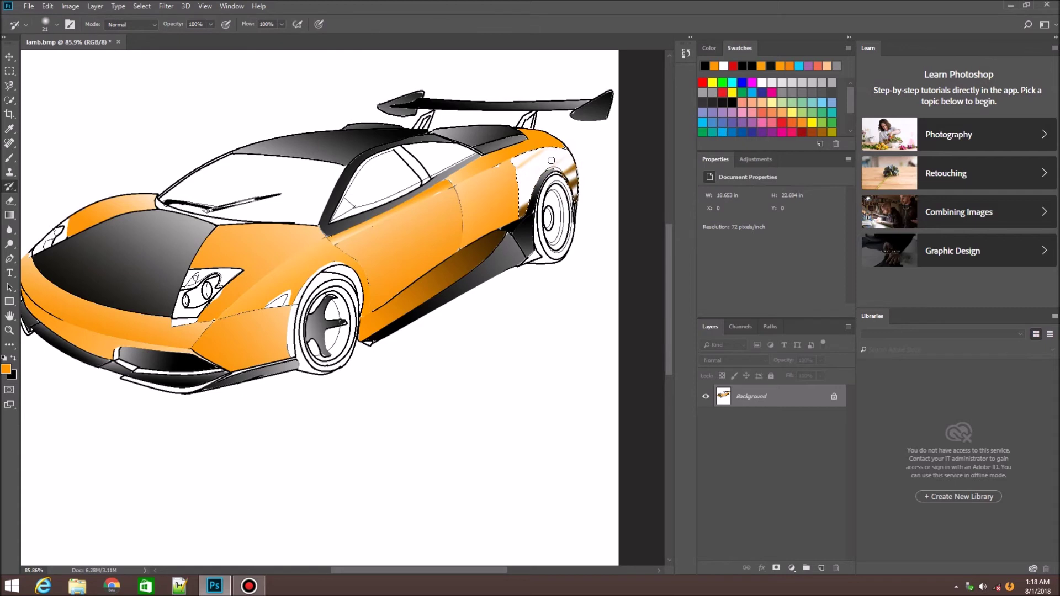
- Unlock the background as Layer 0 and open the lamb image
key(z)
click(834, 396)
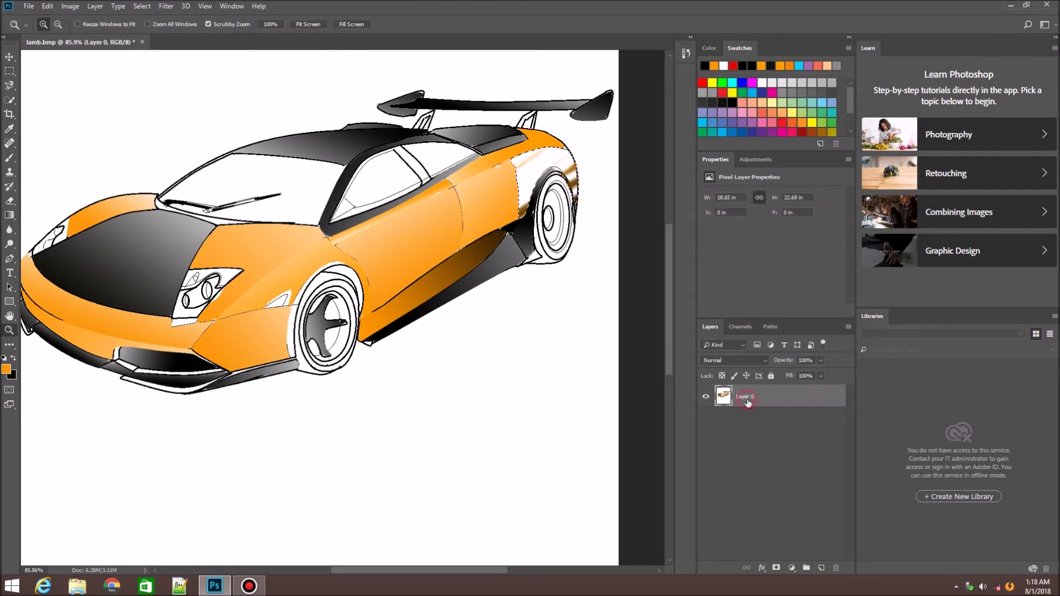
key(ctrl+w)
key(Escape)
click(29, 6)
click(41, 29)
click(137, 277)
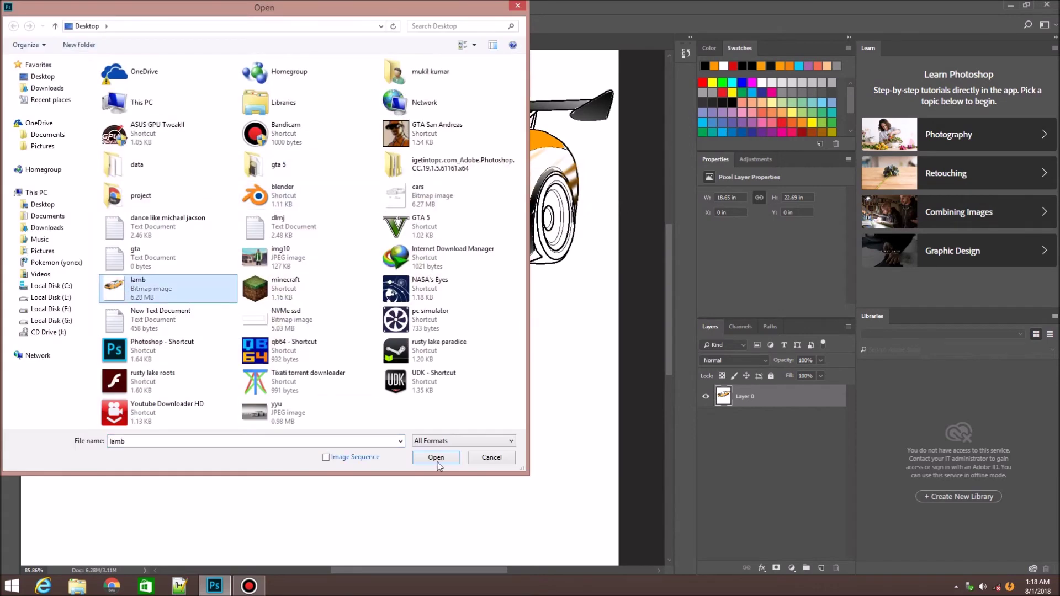
click(436, 459)
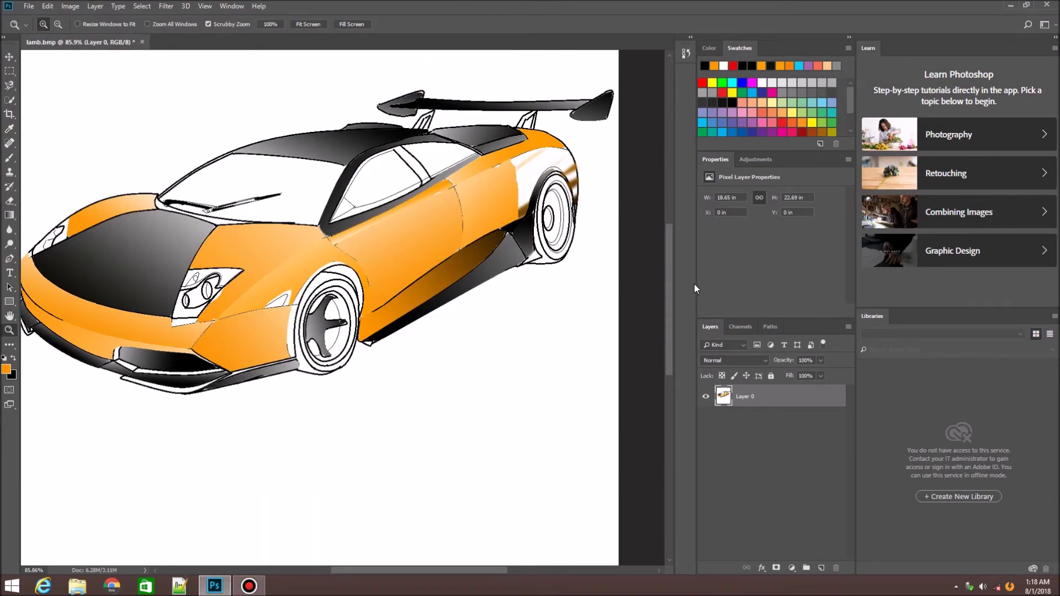
- Scale the placed lamb image to fit exactly over the car and commit it
drag(694, 285, 920, 293)
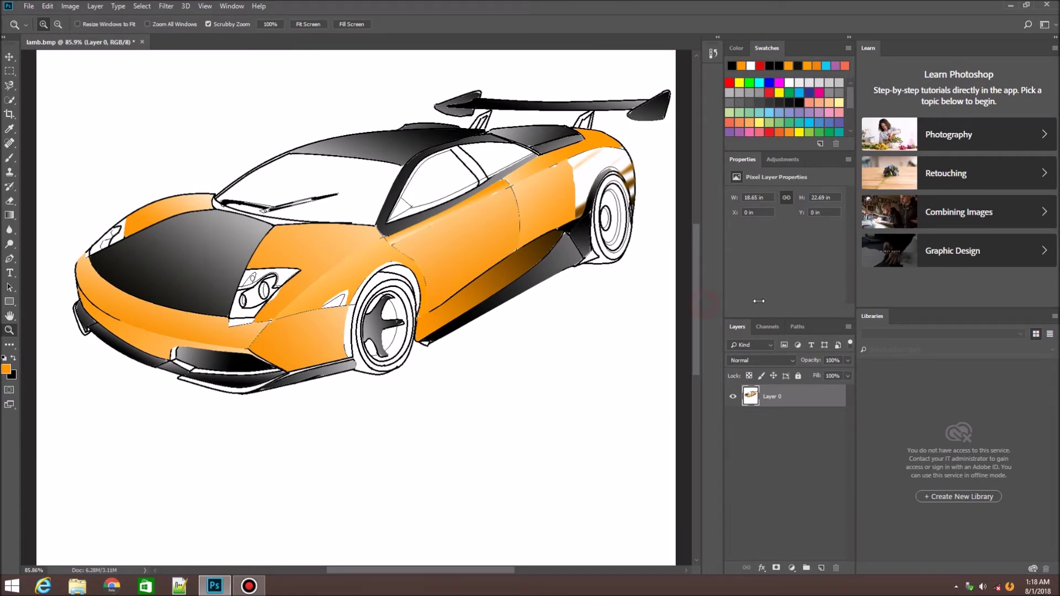
click(29, 6)
click(41, 27)
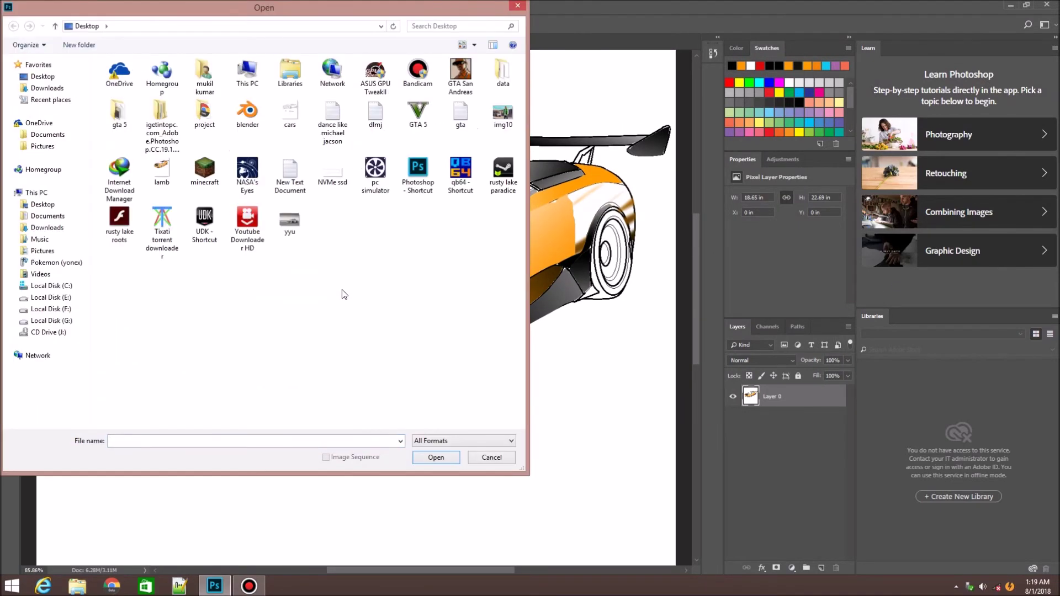
key(Escape)
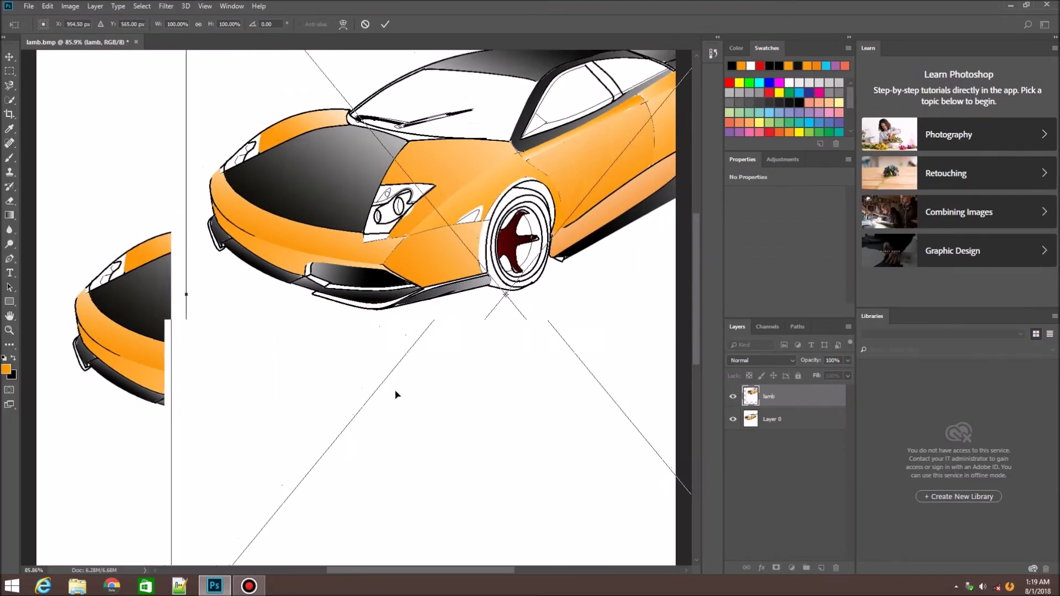
drag(396, 396, 251, 447)
key(Return)
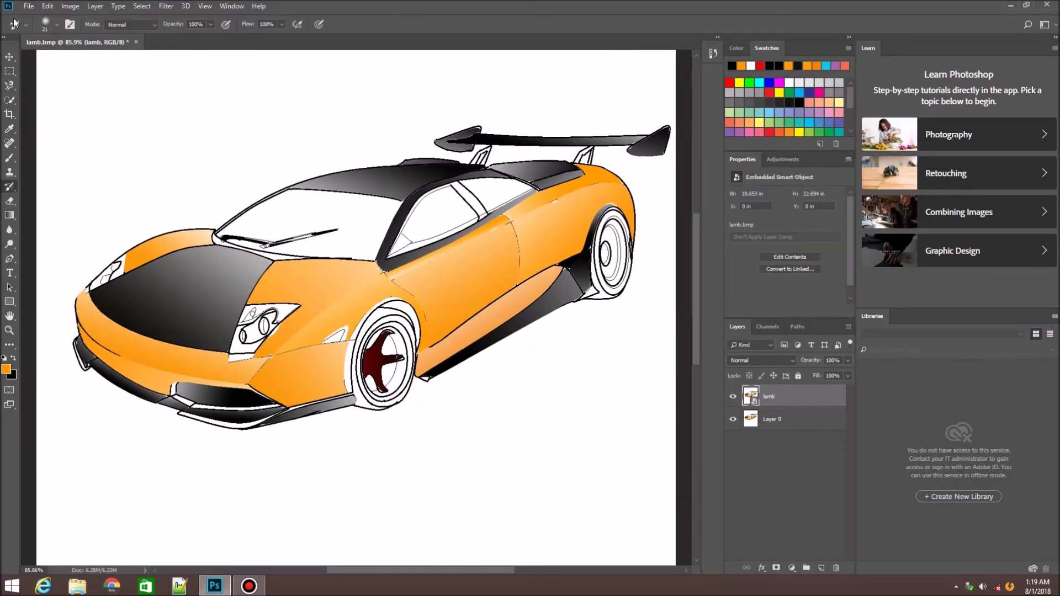
- Save the drawing as lamb, rasterizing the placed smart object
click(29, 6)
click(42, 125)
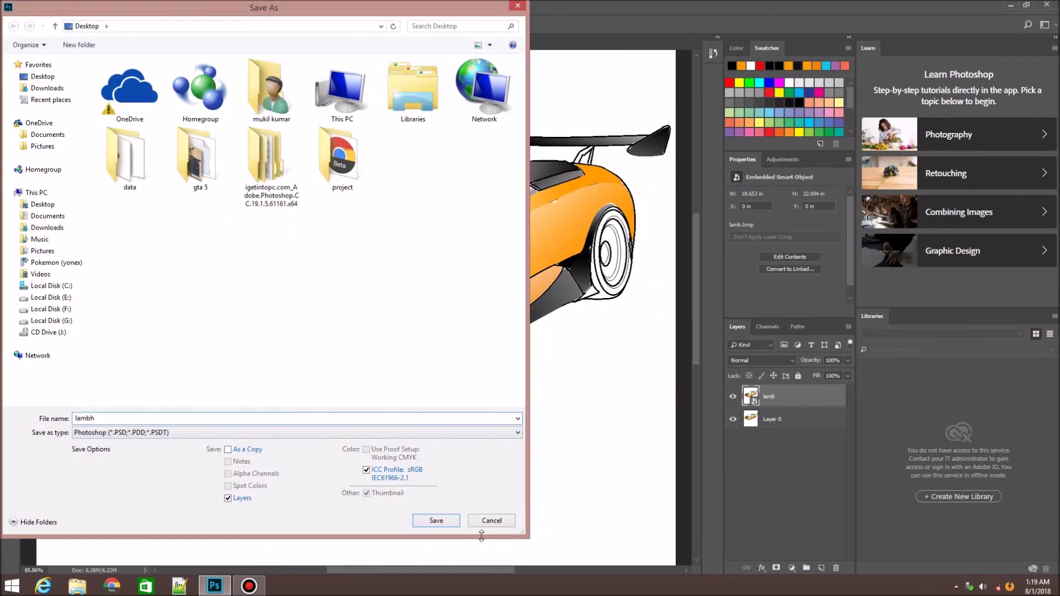
click(492, 520)
click(525, 260)
click(504, 222)
- Save the drawing again as a JPEG, accepting the default JPEG options
click(29, 7)
click(42, 125)
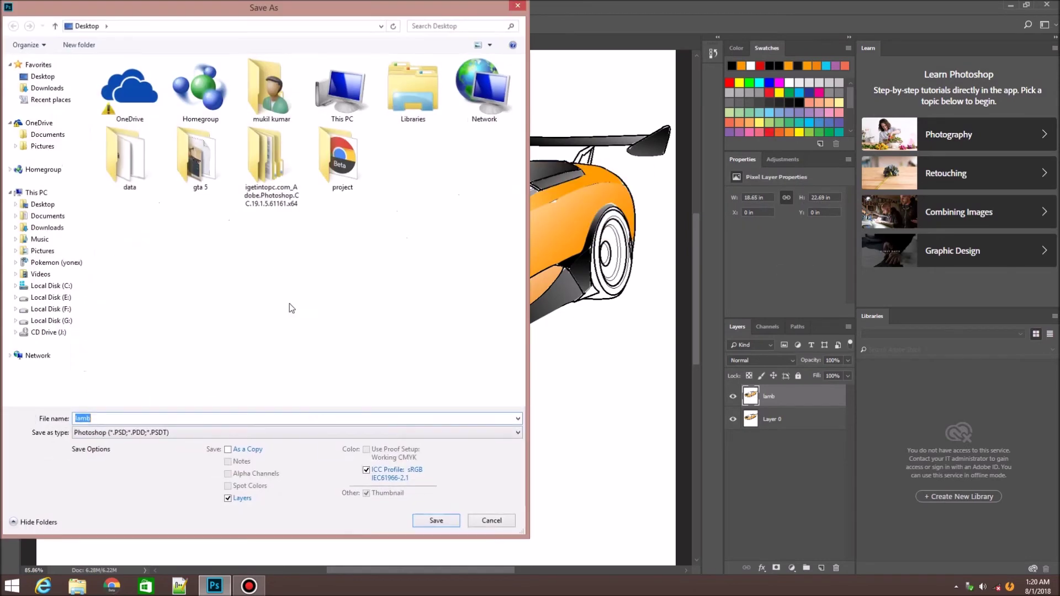
click(298, 431)
click(132, 322)
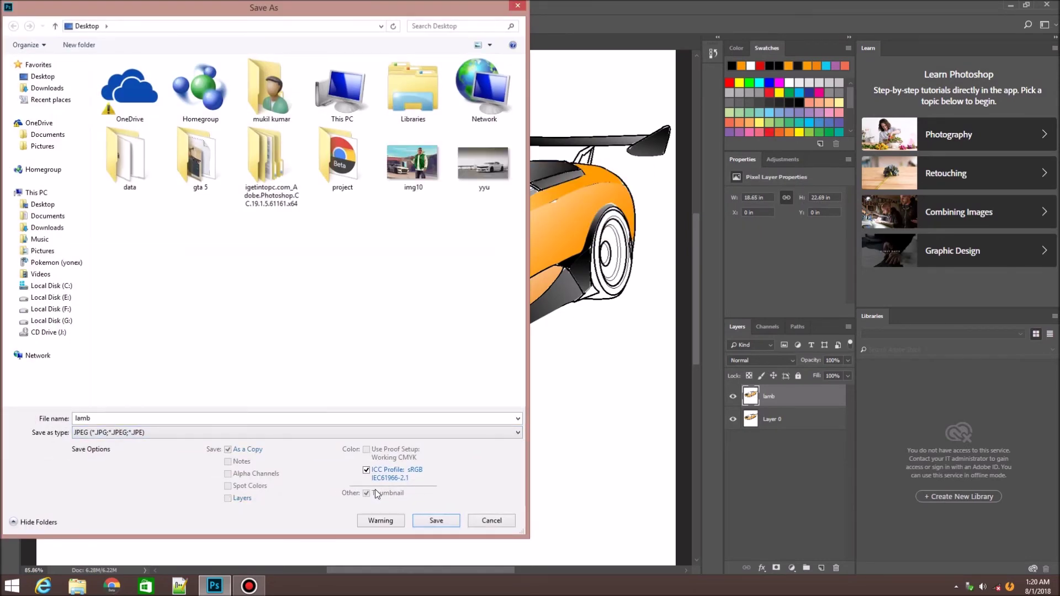
click(436, 521)
click(590, 144)
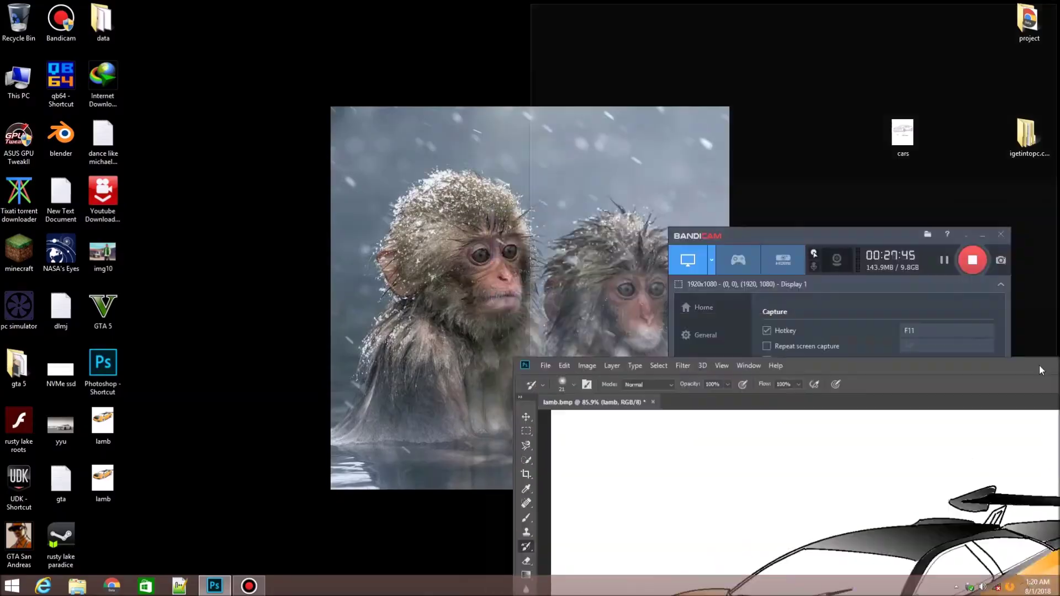
- Preview lamb.jpg from the desktop, then start outlining the rear side window
drag(521, 25, 1057, 277)
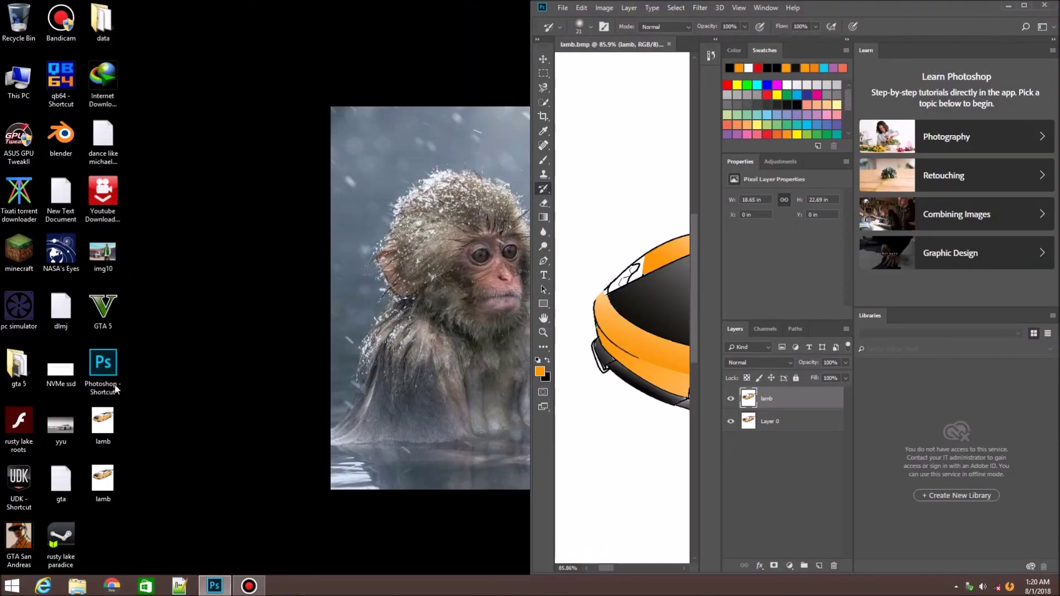
double_click(103, 421)
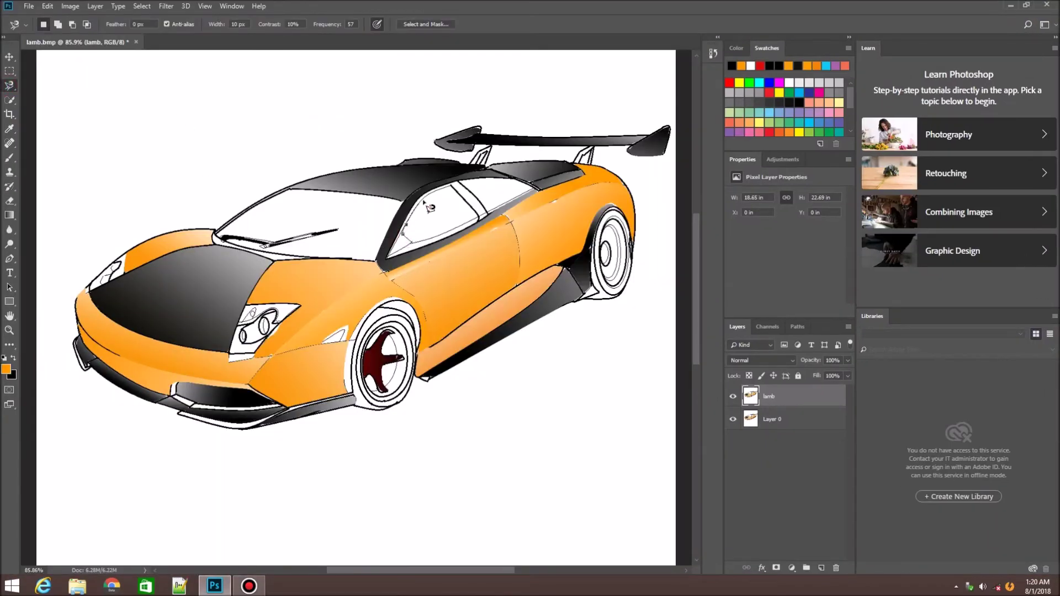
drag(425, 203, 476, 221)
- Fill the selected rear side window with a dark blue gradient
click(6, 369)
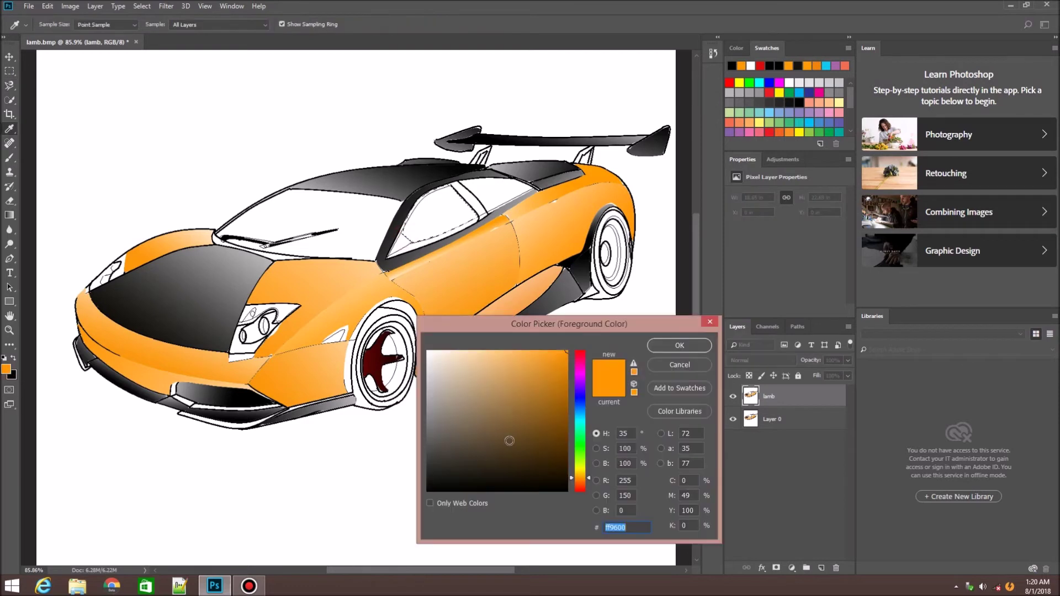
drag(580, 478, 582, 412)
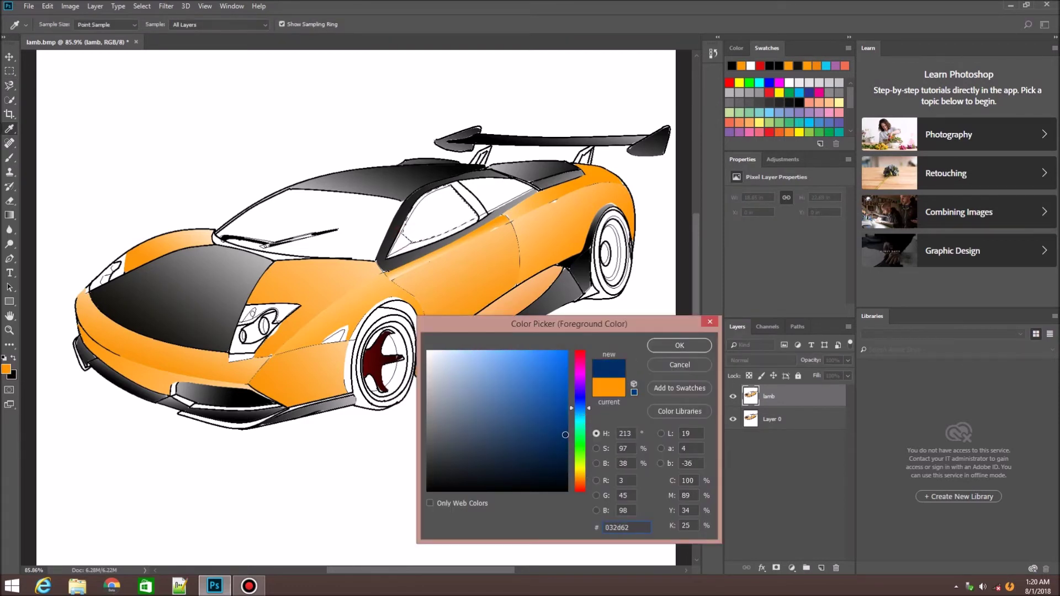
click(680, 346)
key(g)
drag(453, 193, 420, 237)
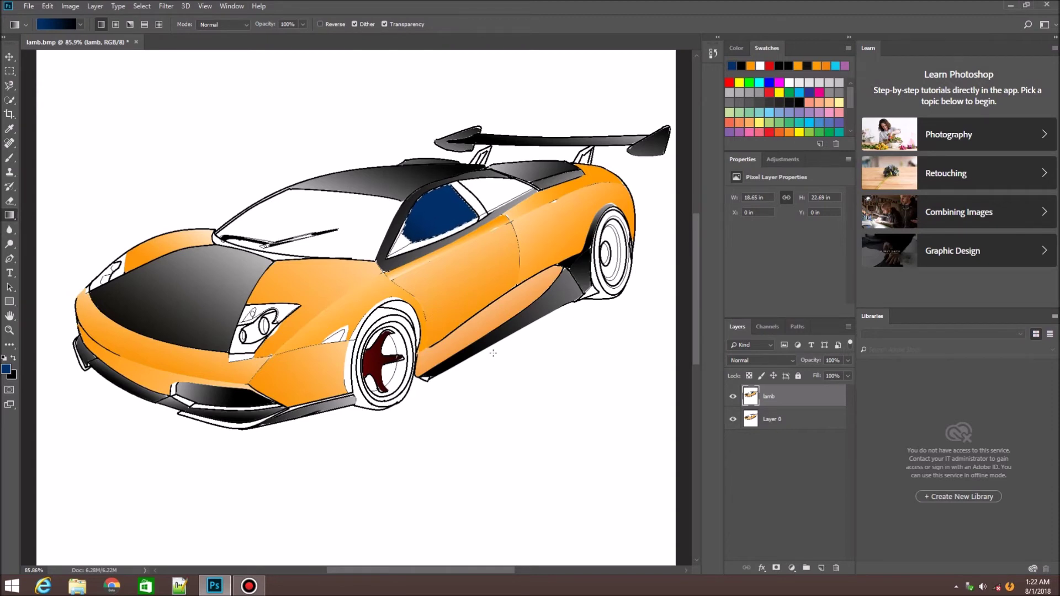
- Set black foreground and white background, then refill the rear window black-to-grey
click(6, 369)
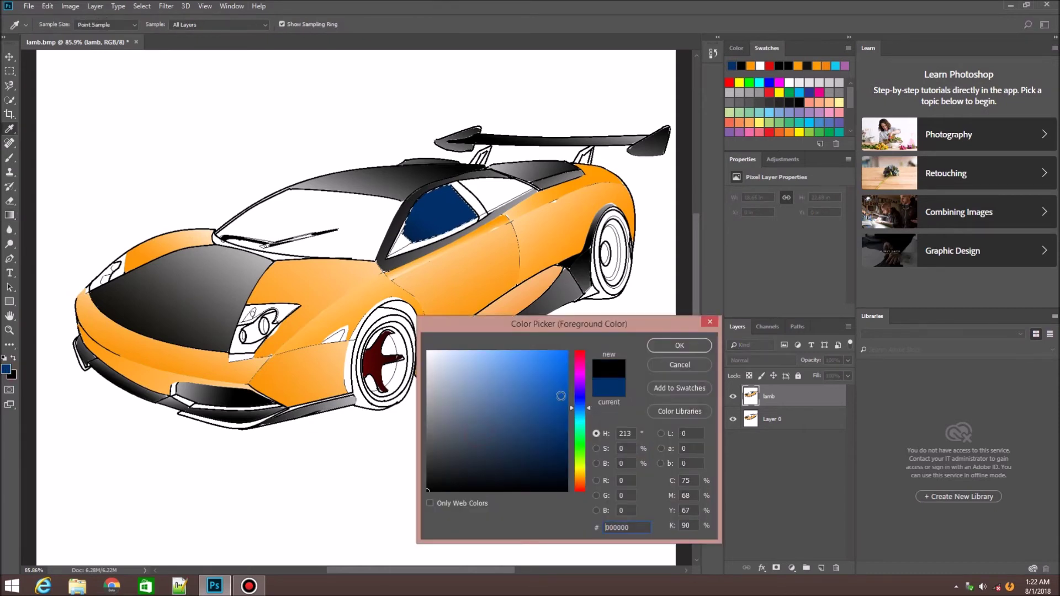
click(680, 346)
click(11, 375)
click(681, 346)
drag(437, 191, 425, 241)
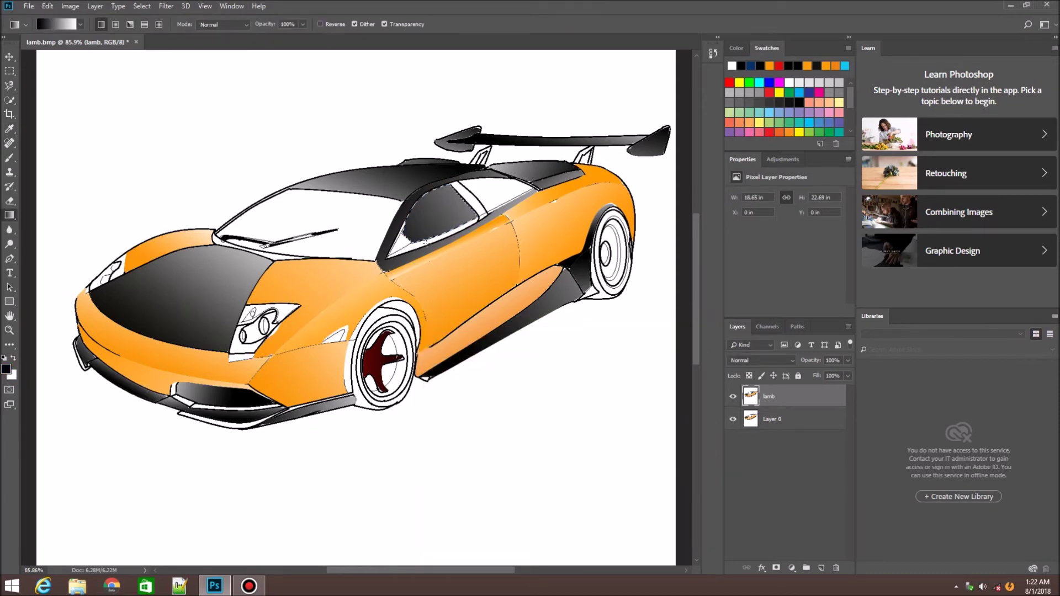
click(9, 85)
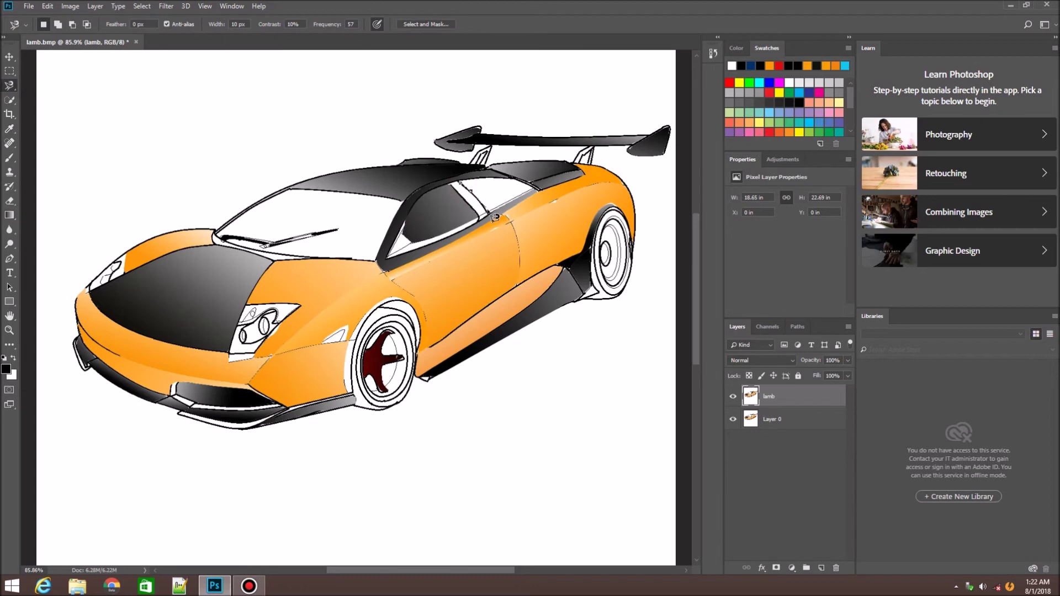
- Darken the rear window gradient and select the windshield with the Magnetic Lasso
click(10, 215)
drag(486, 182, 465, 261)
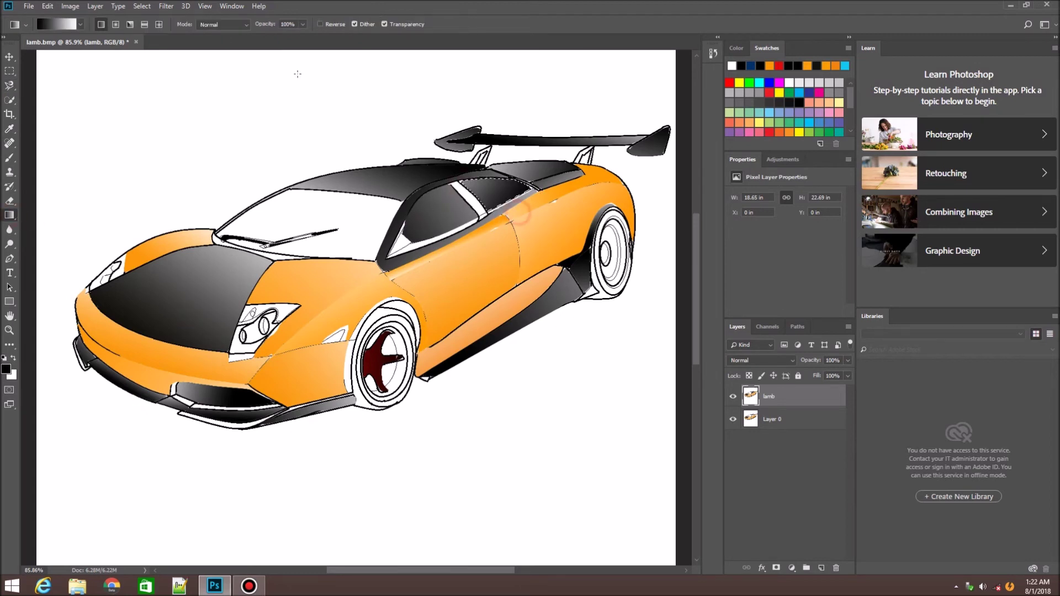
key(l)
click(221, 229)
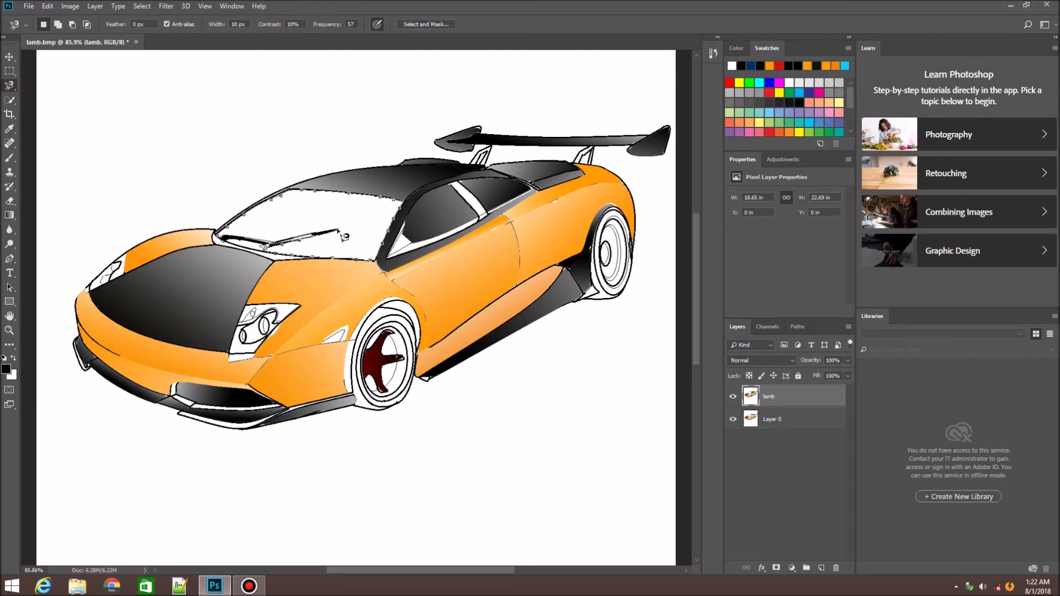
click(226, 241)
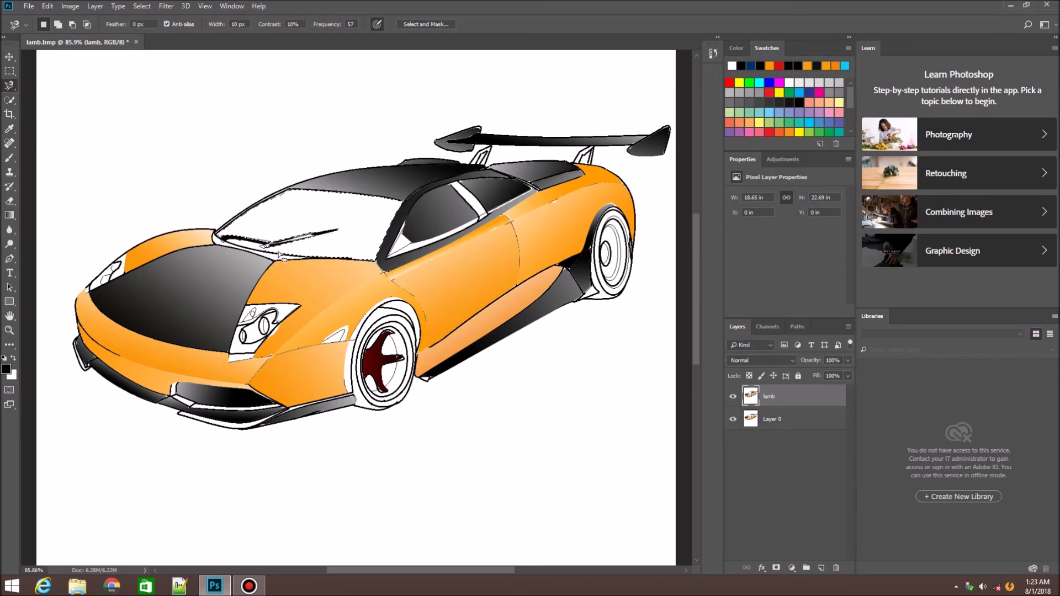
- Fill the windshield with a black-to-white gradient, redrawing it until lightly shaded
key(g)
drag(276, 259, 453, 86)
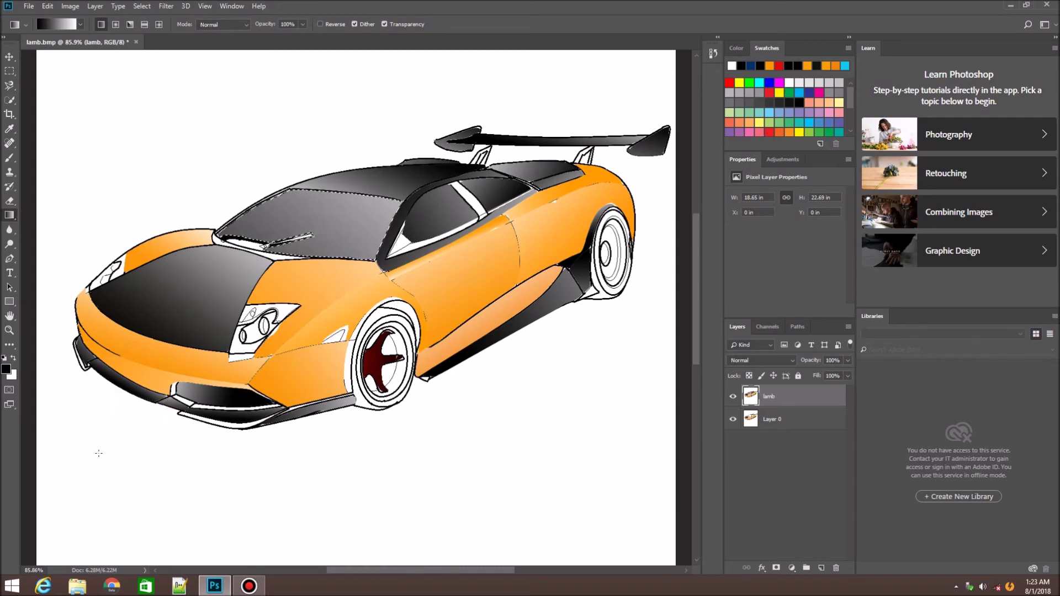
drag(118, 469, 262, 273)
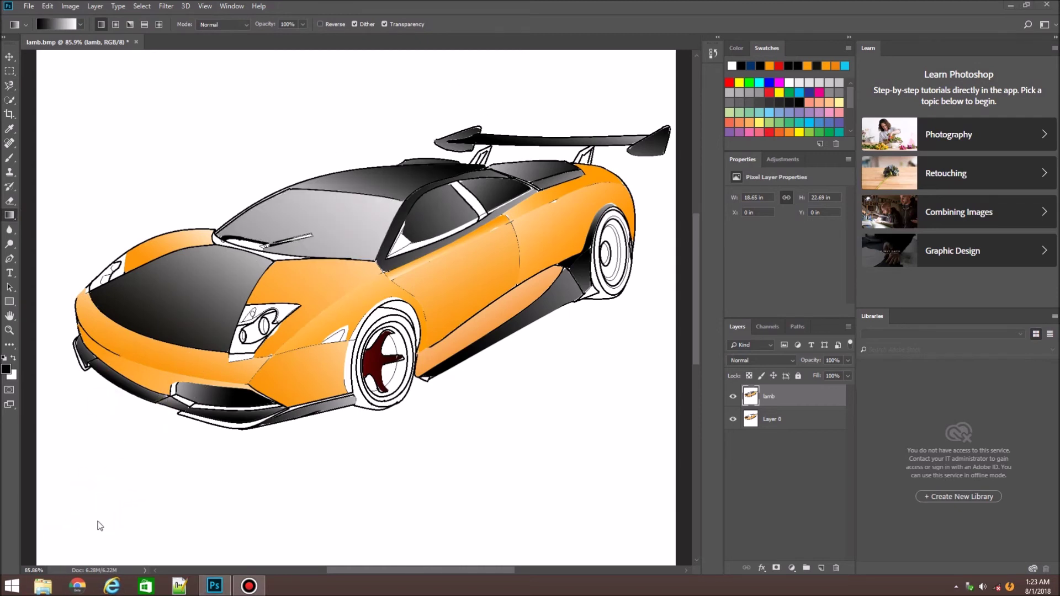
drag(130, 441, 261, 272)
drag(194, 492, 326, 224)
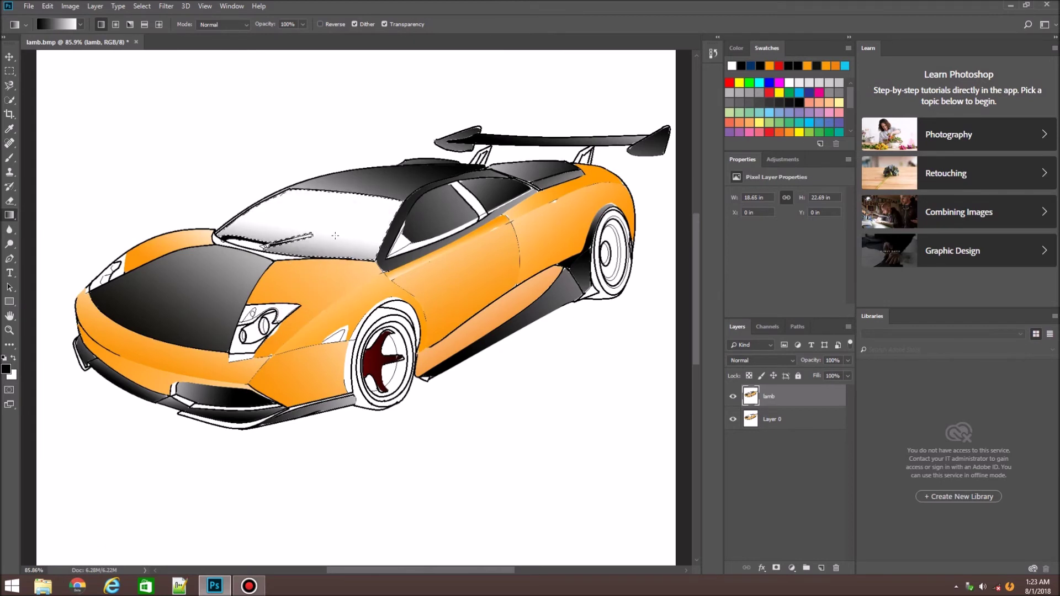
drag(298, 312, 341, 222)
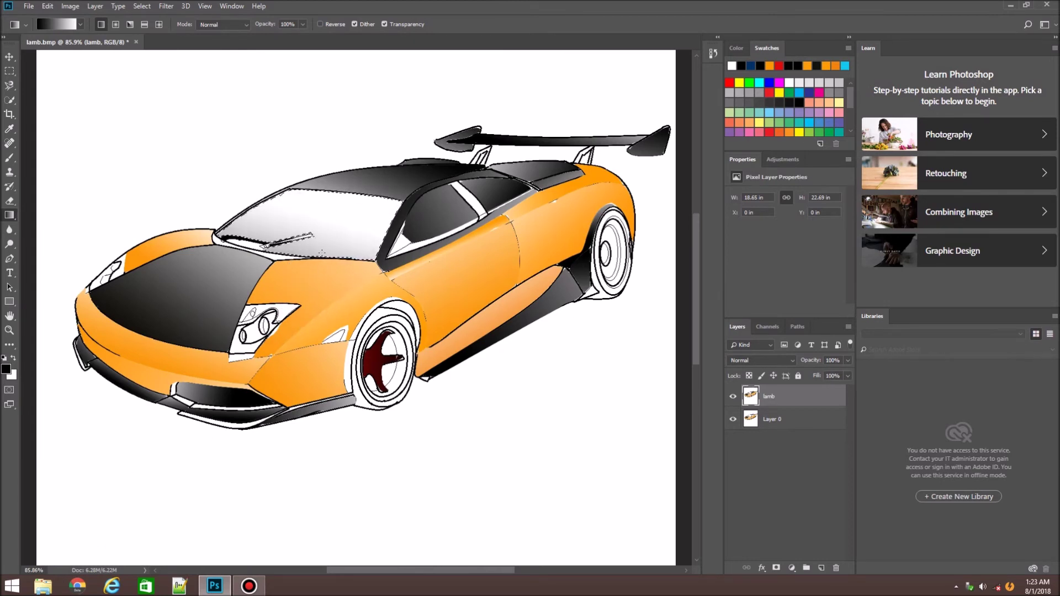
drag(316, 315, 354, 227)
- Return to the Magnetic Lasso tool
click(11, 82)
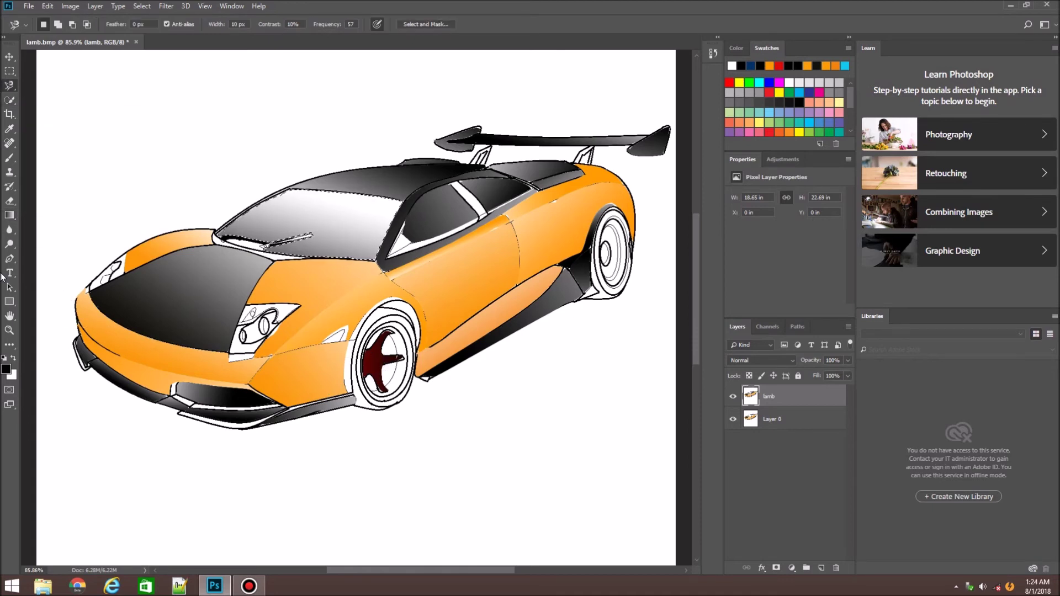
- Start outlining the wheel hub and try dark, then lighter grey, gradient fills
click(13, 190)
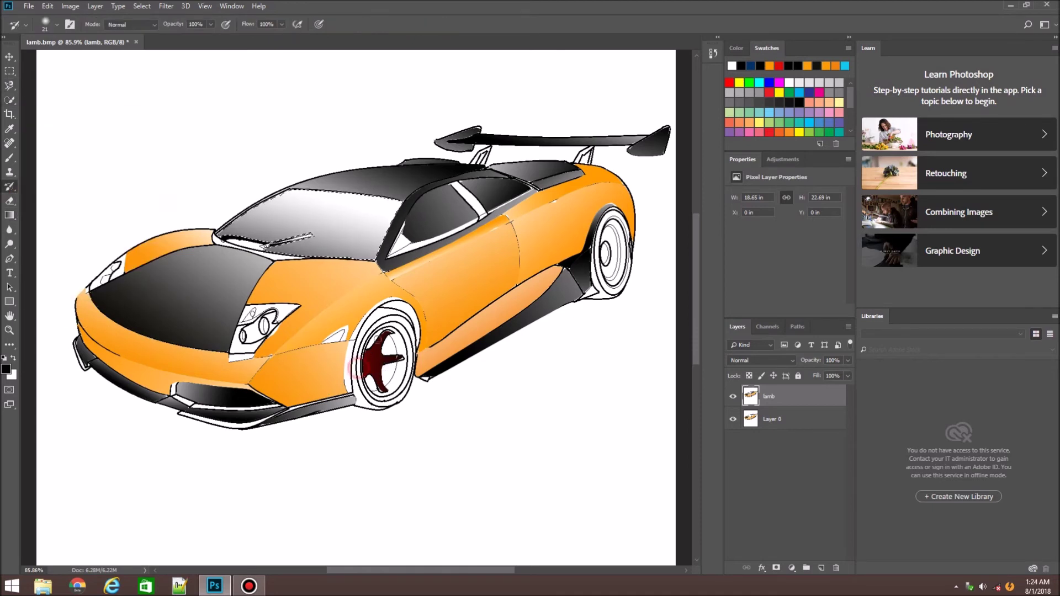
alt+click(12, 189)
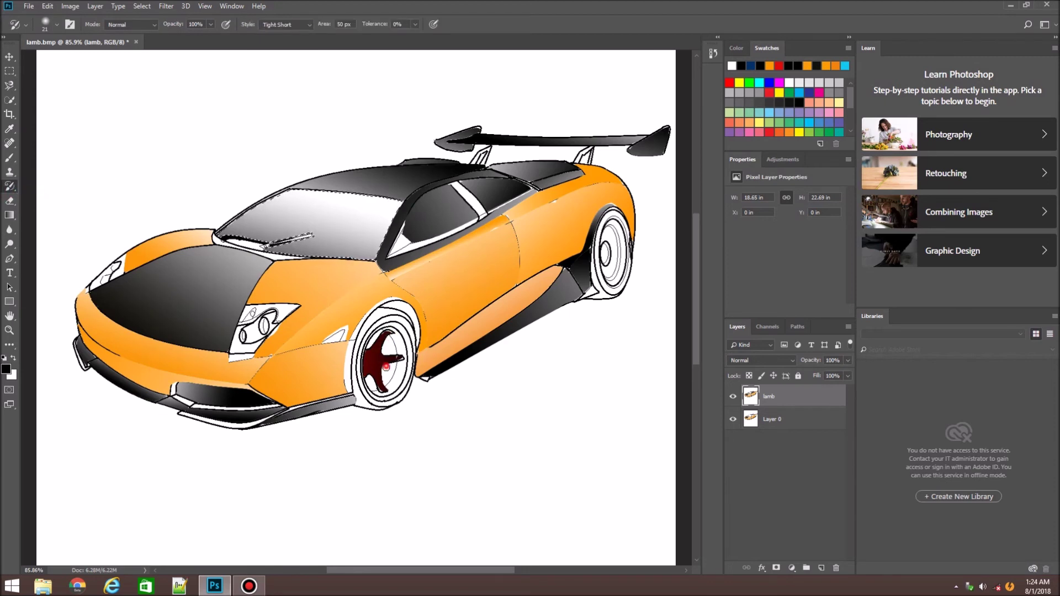
click(10, 86)
click(367, 347)
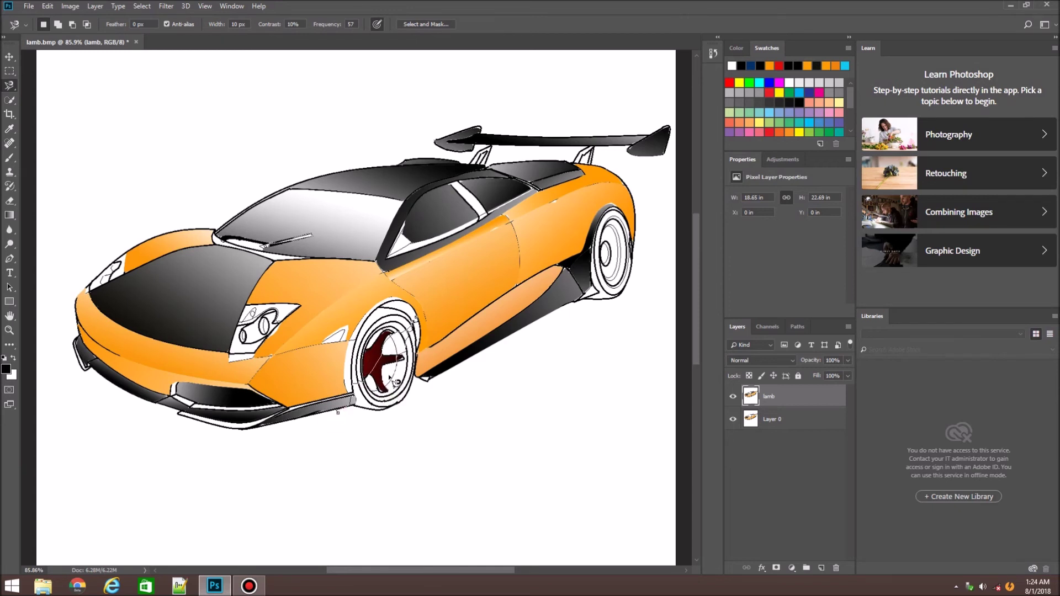
key(g)
drag(387, 359, 491, 325)
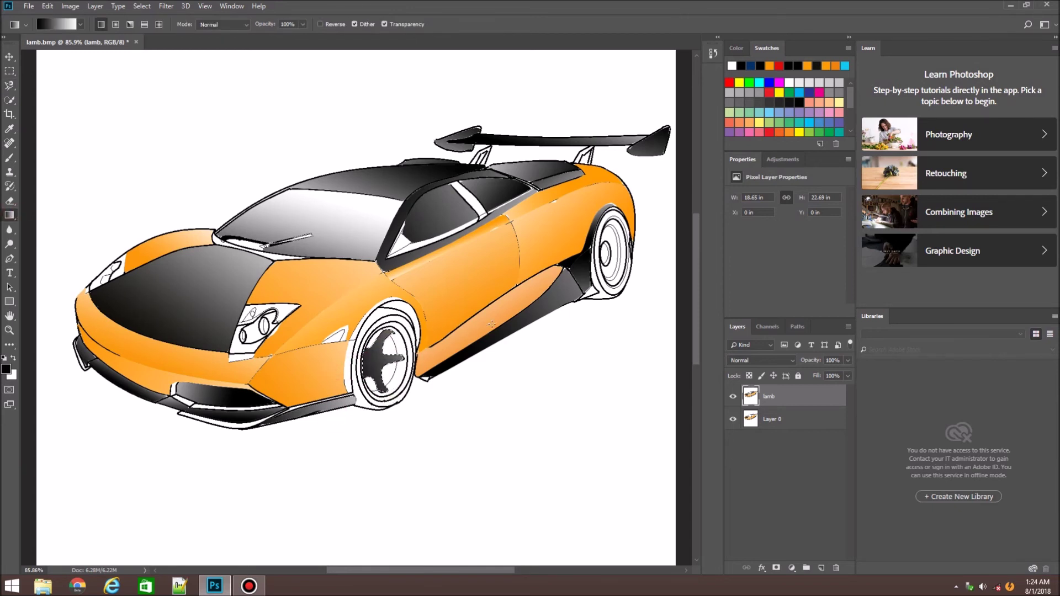
drag(420, 331, 264, 350)
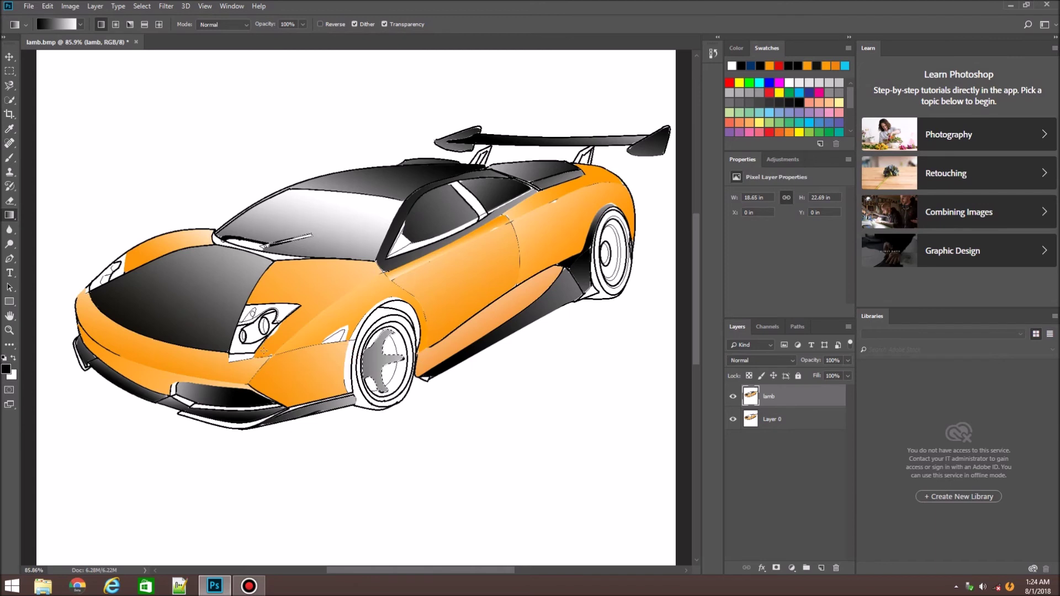
- Close the hub outline and fill the hub with a grey gradient
key(l)
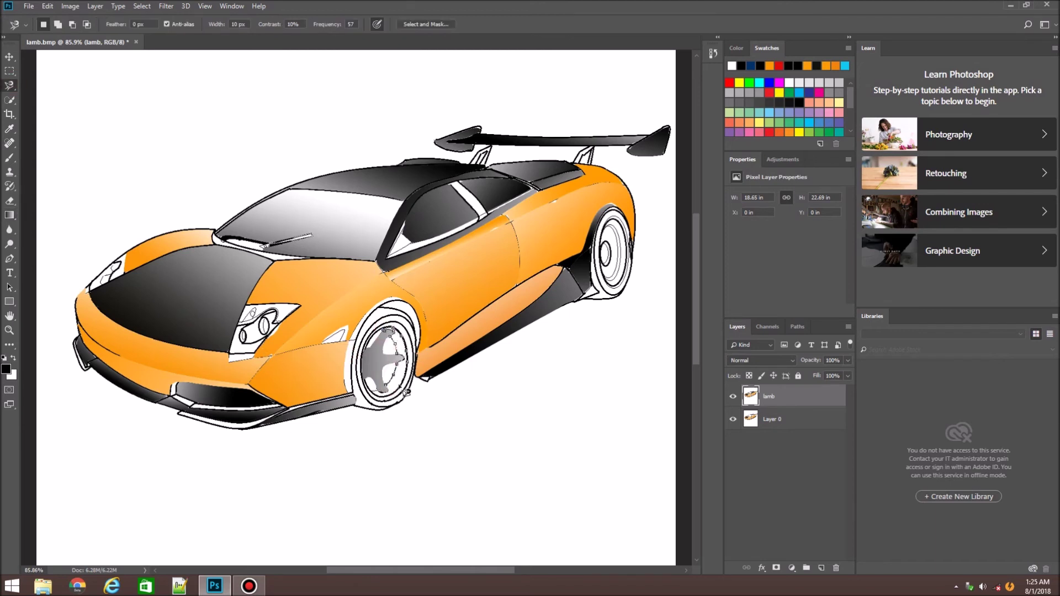
double_click(395, 394)
key(g)
drag(331, 353, 520, 394)
- Select the tyre and then the front wheel arch for gradient filling
key(l)
click(383, 393)
double_click(386, 330)
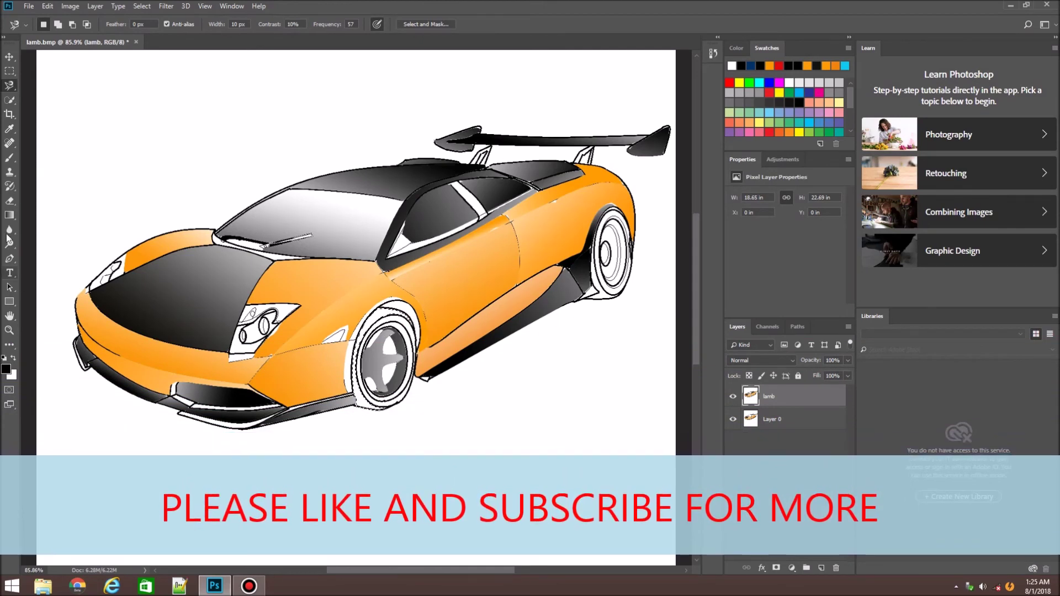
click(9, 215)
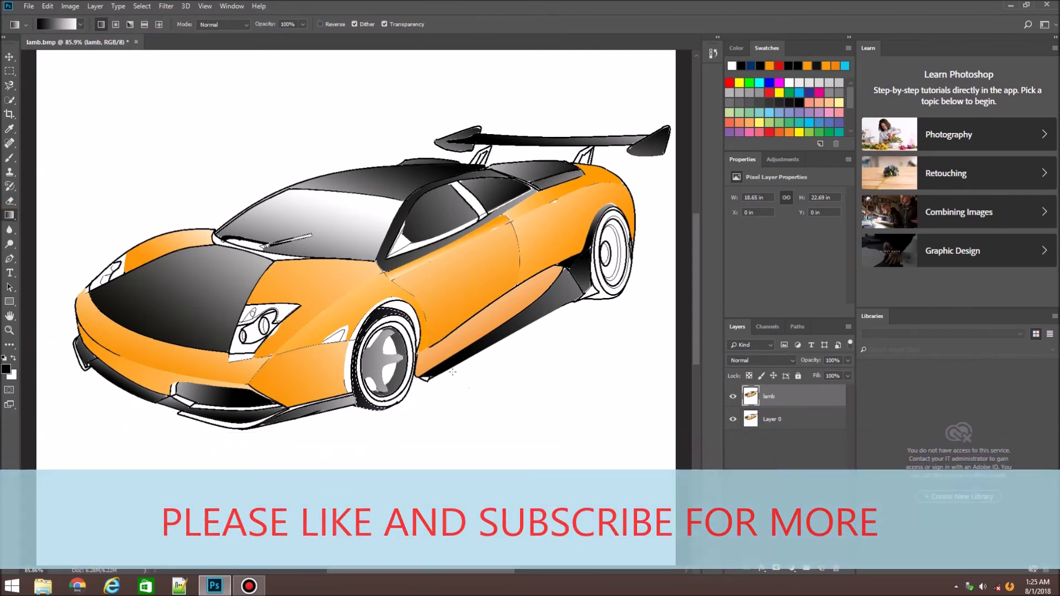
key(l)
click(381, 305)
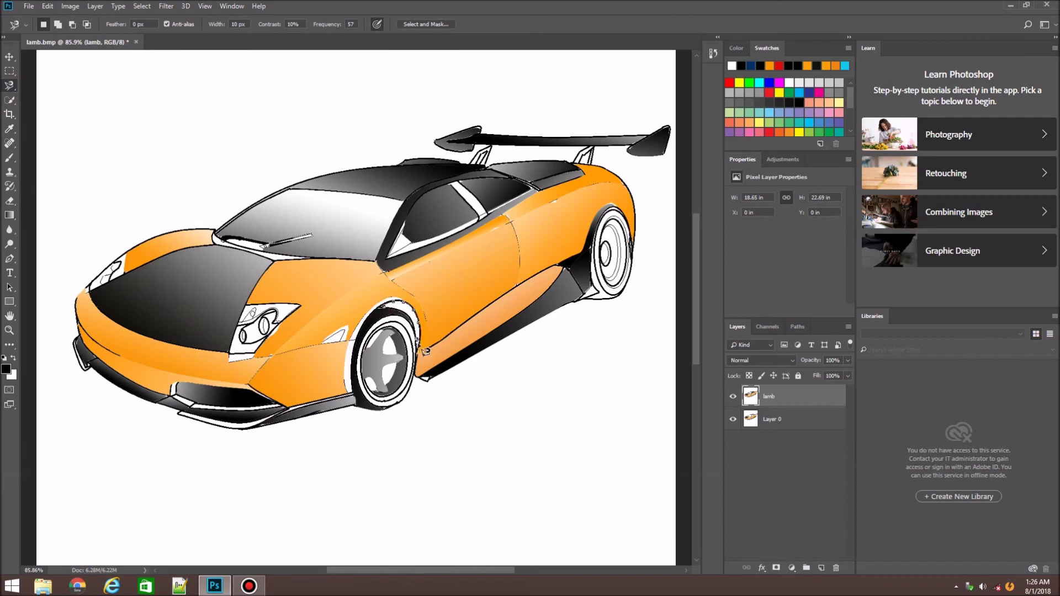
double_click(444, 323)
click(10, 215)
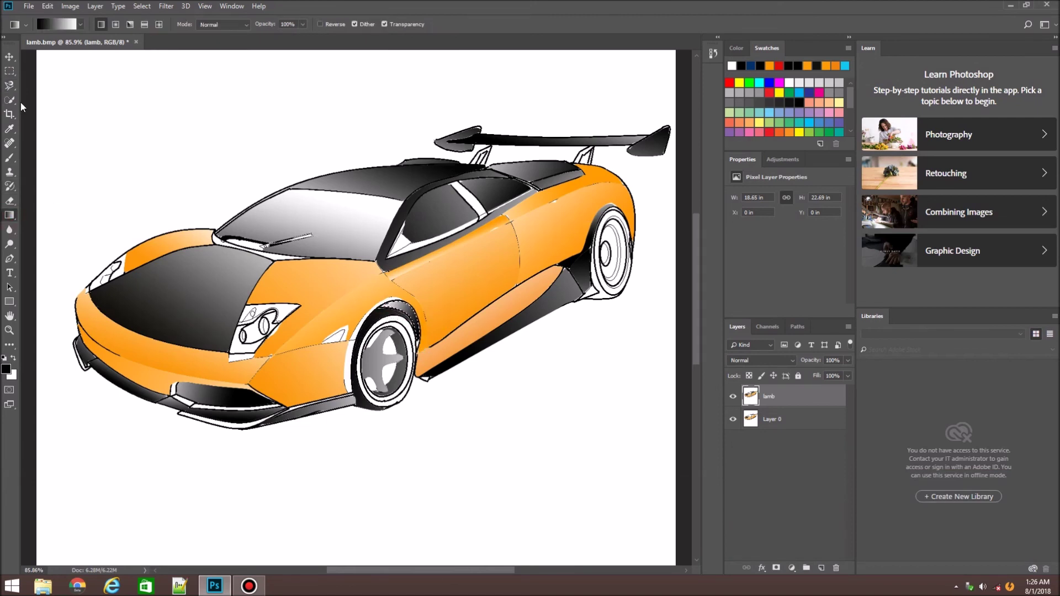
- Place Polygonal Lasso points around the front wheel's bottom, right and left edges
key(l)
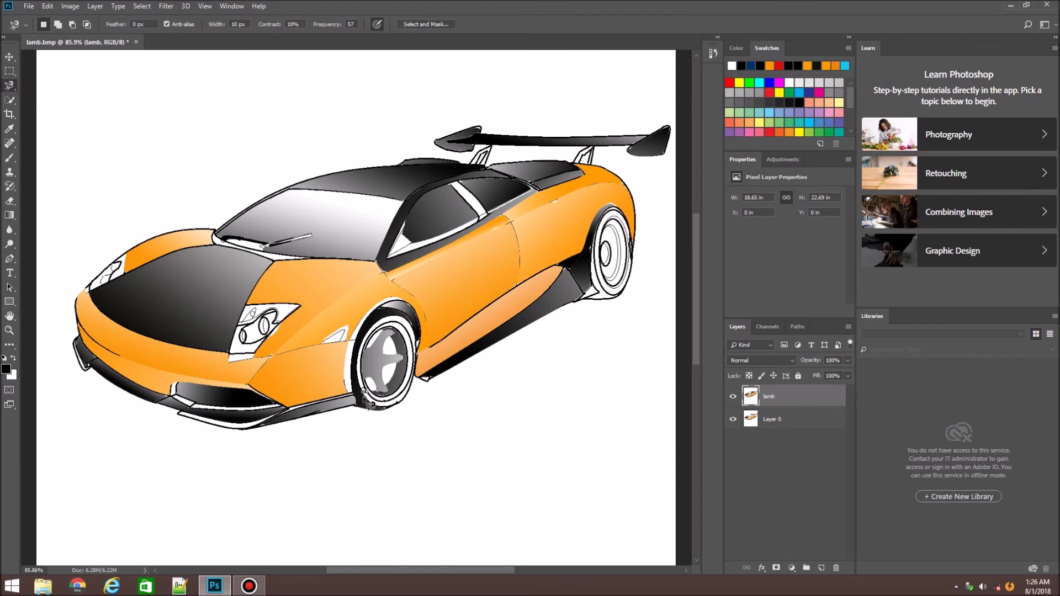
right_click(9, 86)
click(61, 96)
click(366, 398)
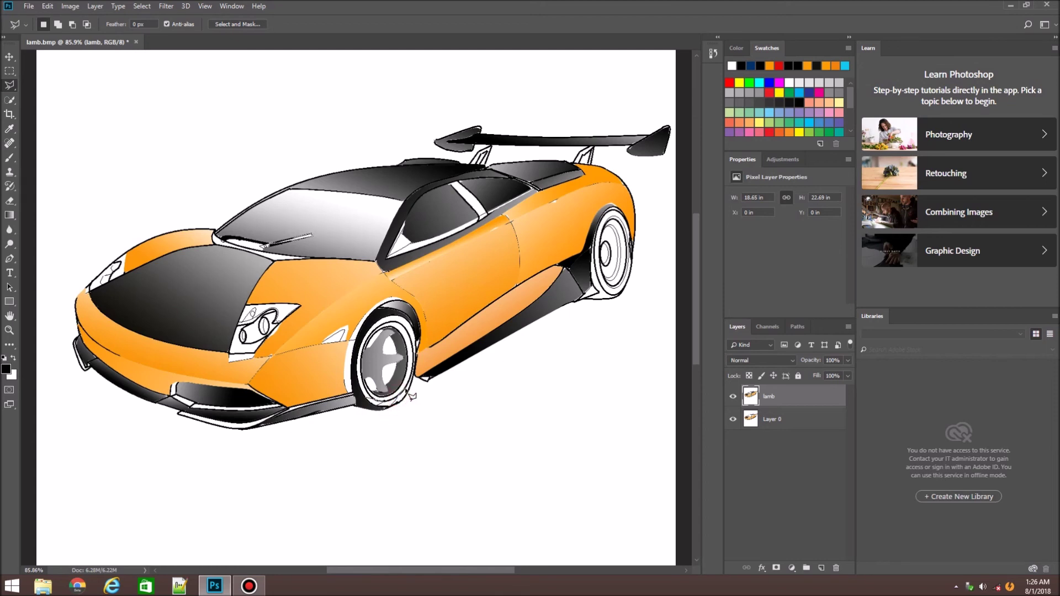
click(412, 375)
click(366, 386)
- Close the front wheel selection, try a black-to-white gradient on it, then undo
click(367, 397)
click(10, 214)
drag(351, 386, 314, 425)
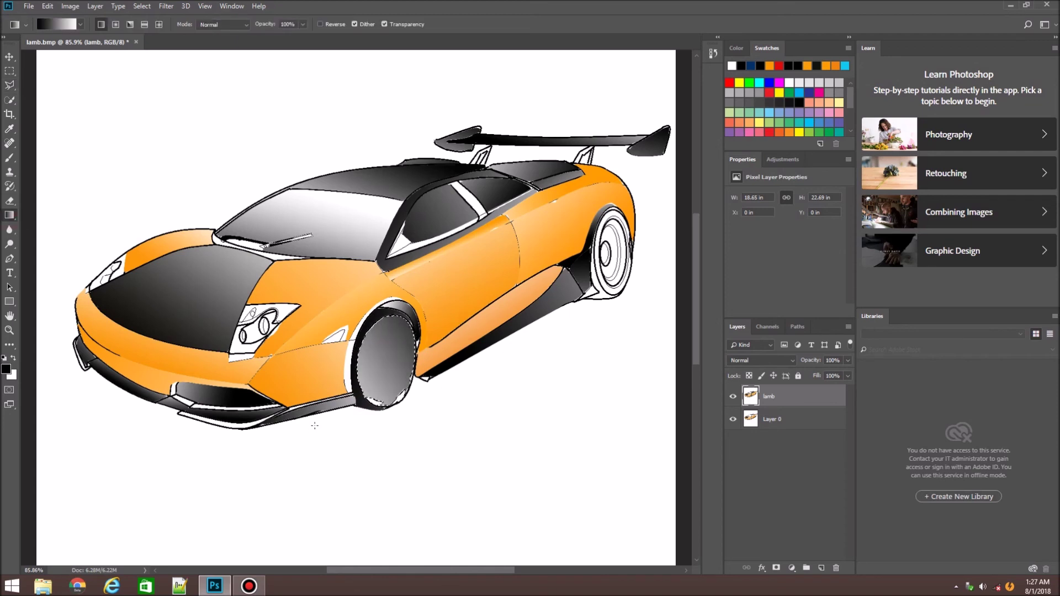
drag(386, 320, 395, 392)
right_click(393, 439)
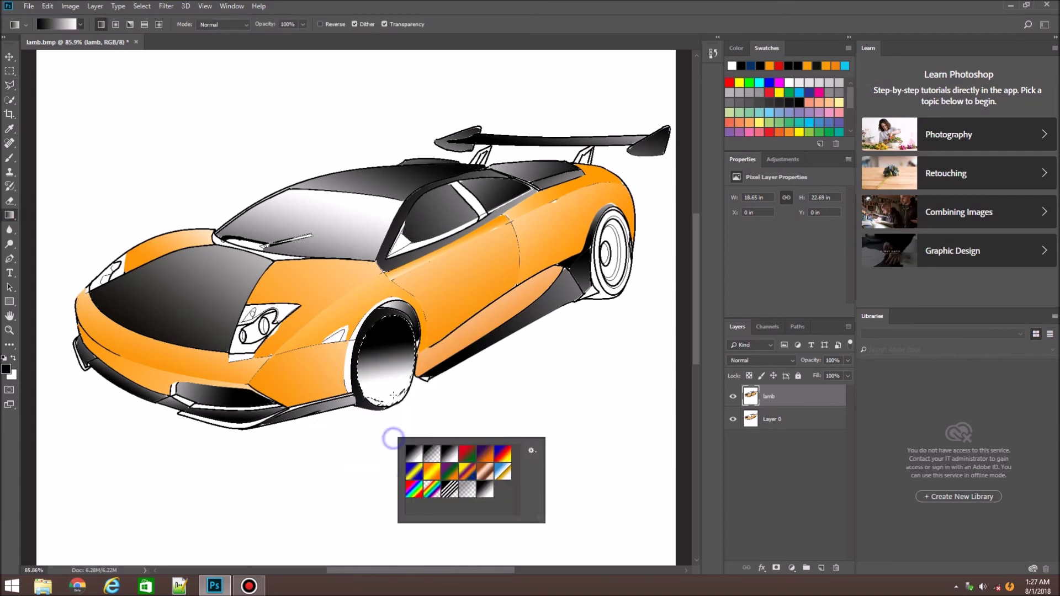
key(Escape)
key(ctrl+z)
- Select the front wheel rim with the Magnetic Lasso for gradient filling
key(l)
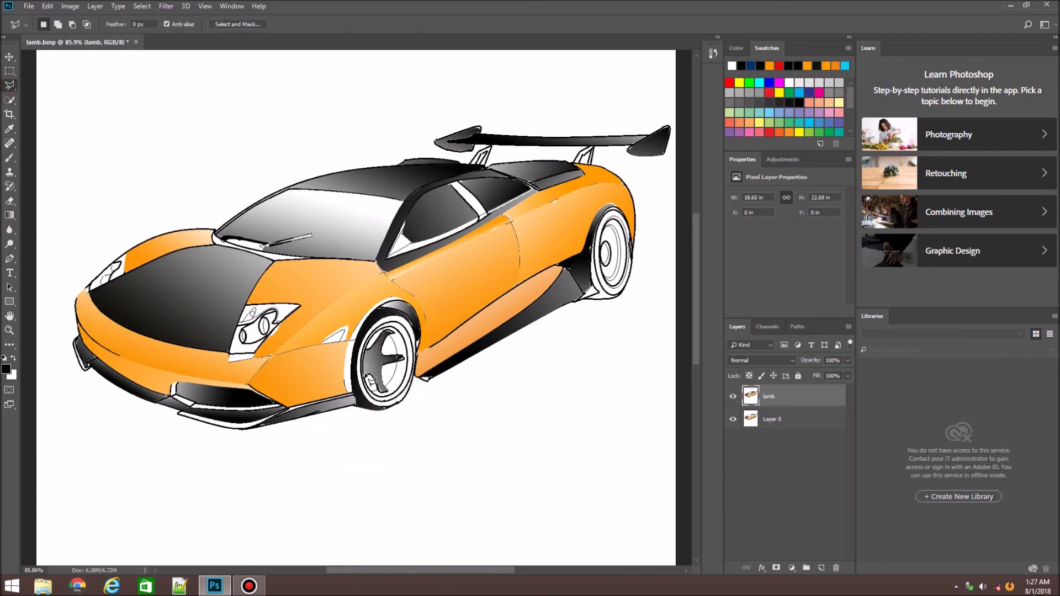
right_click(9, 85)
click(52, 110)
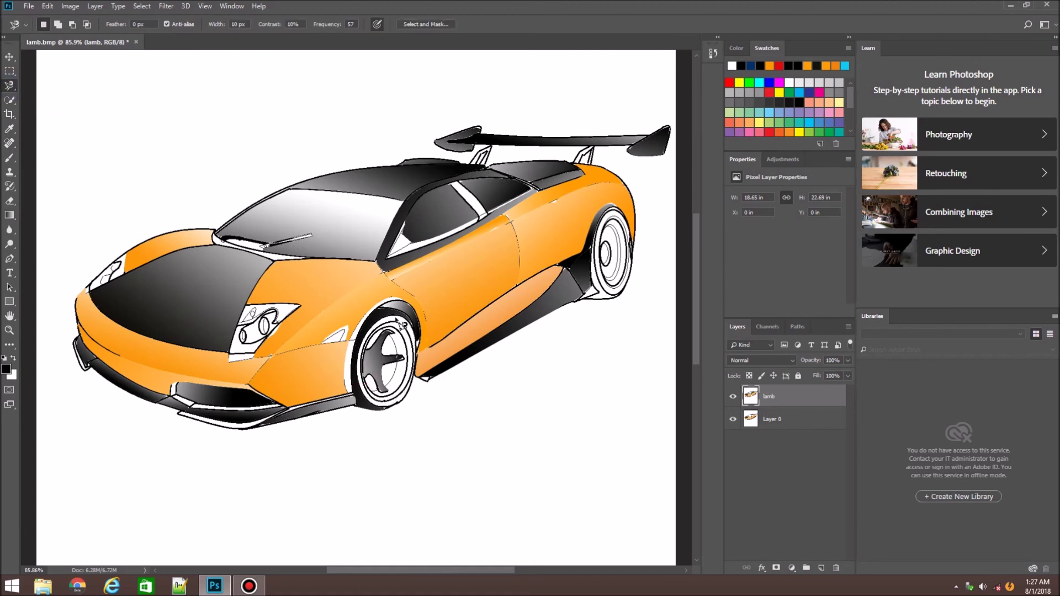
click(411, 326)
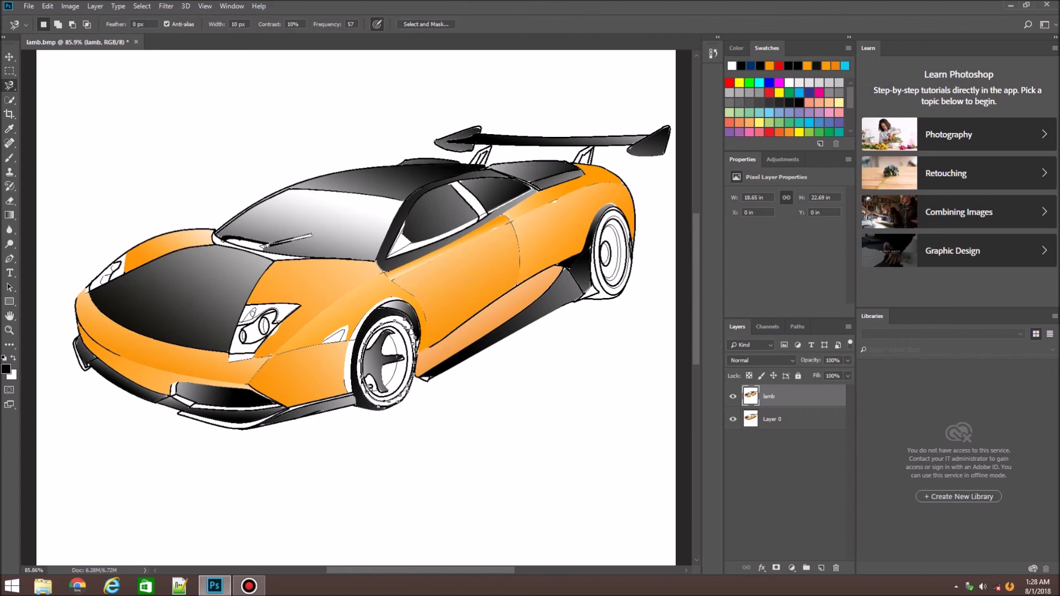
click(411, 326)
key(g)
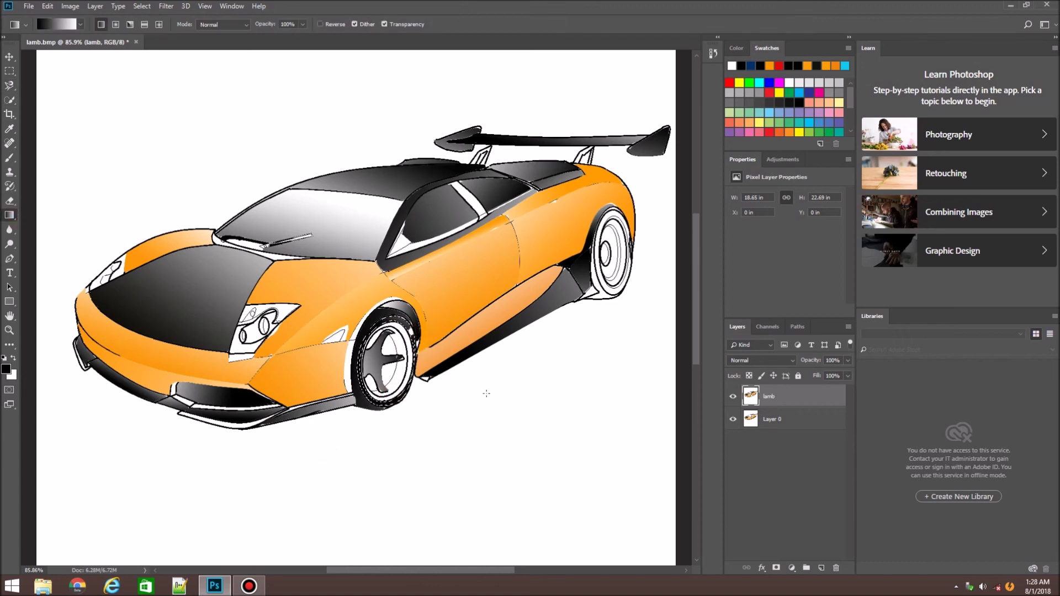
- Select the rear wheel and check the gradient's blending mode
key(l)
click(618, 304)
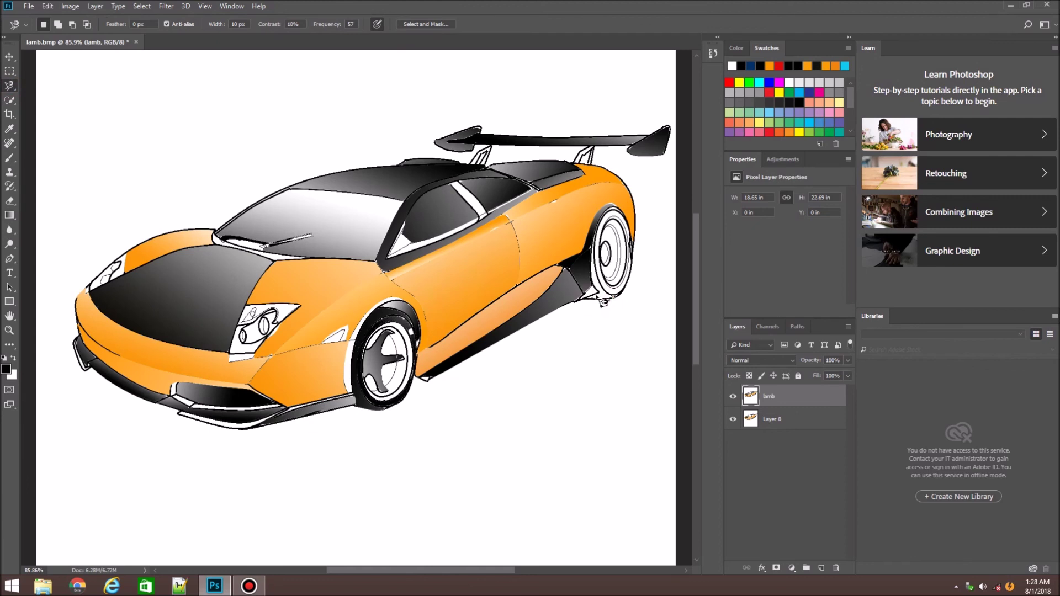
click(10, 214)
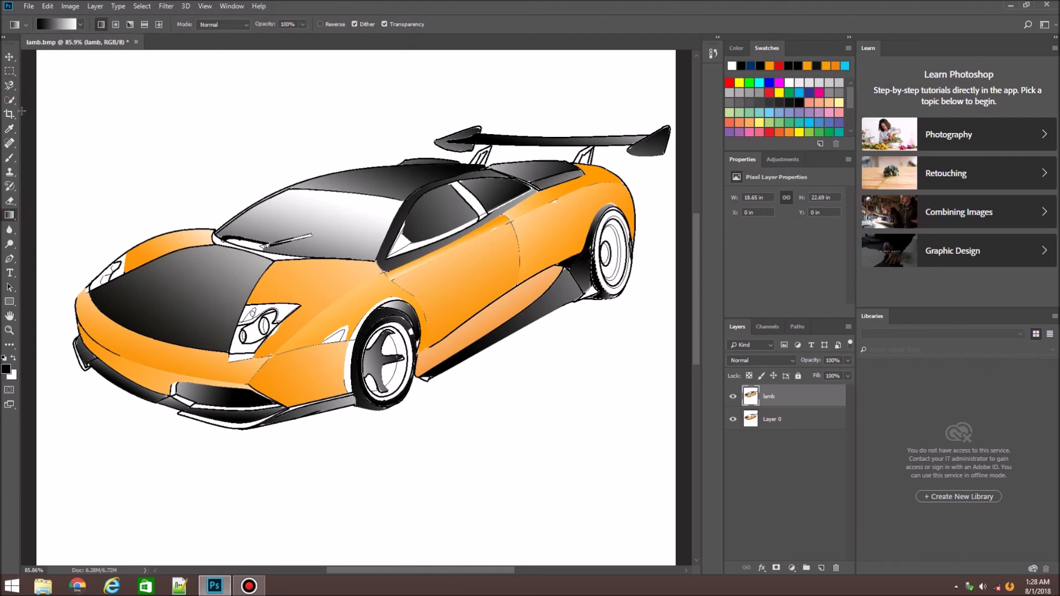
key(l)
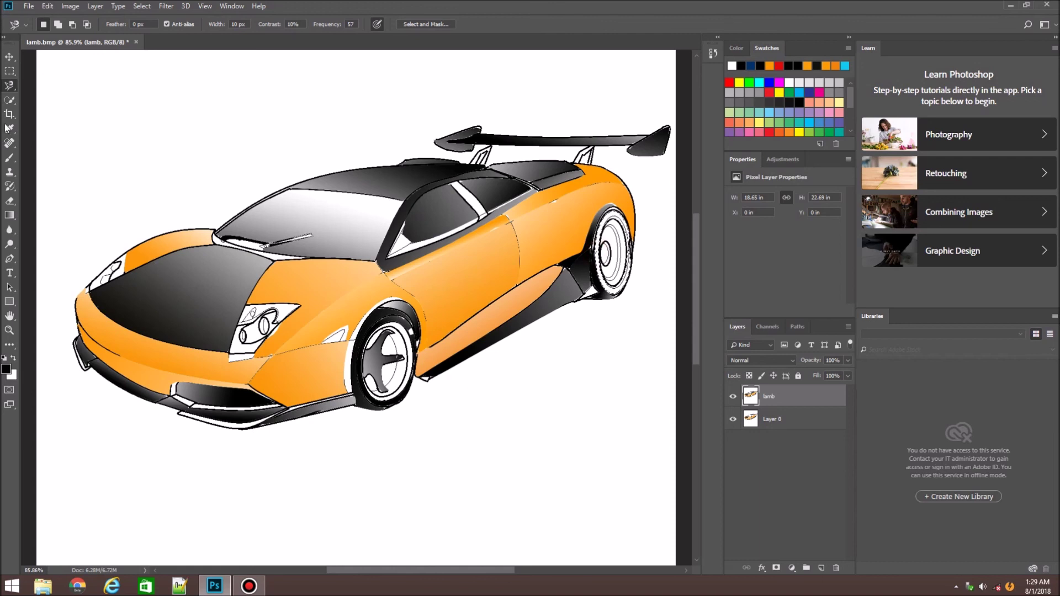
key(g)
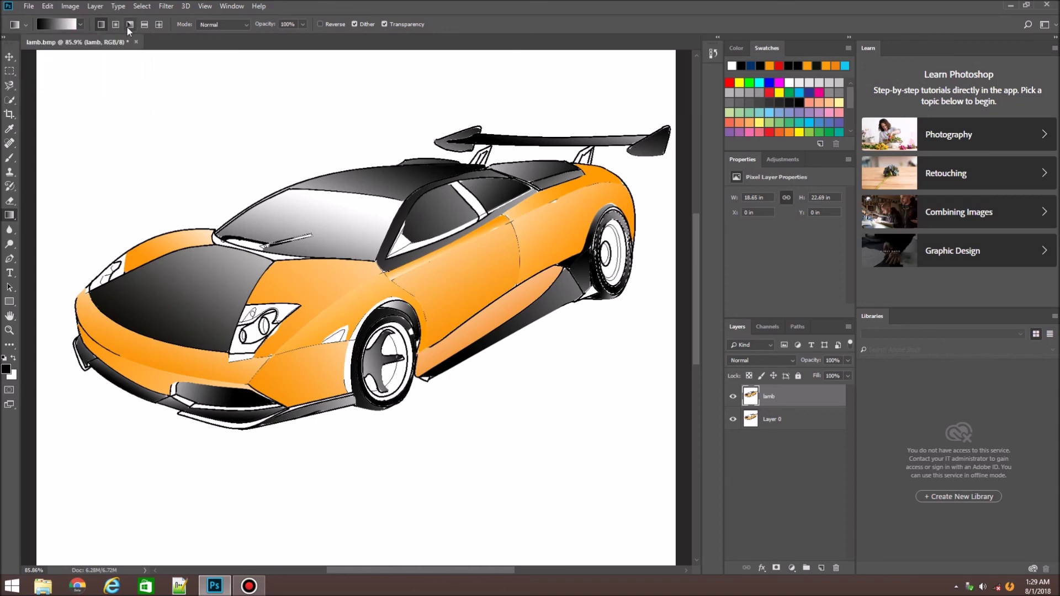
click(221, 24)
- Save the drawing as a JPEG named card at maximum quality 12
click(29, 7)
click(88, 115)
click(438, 433)
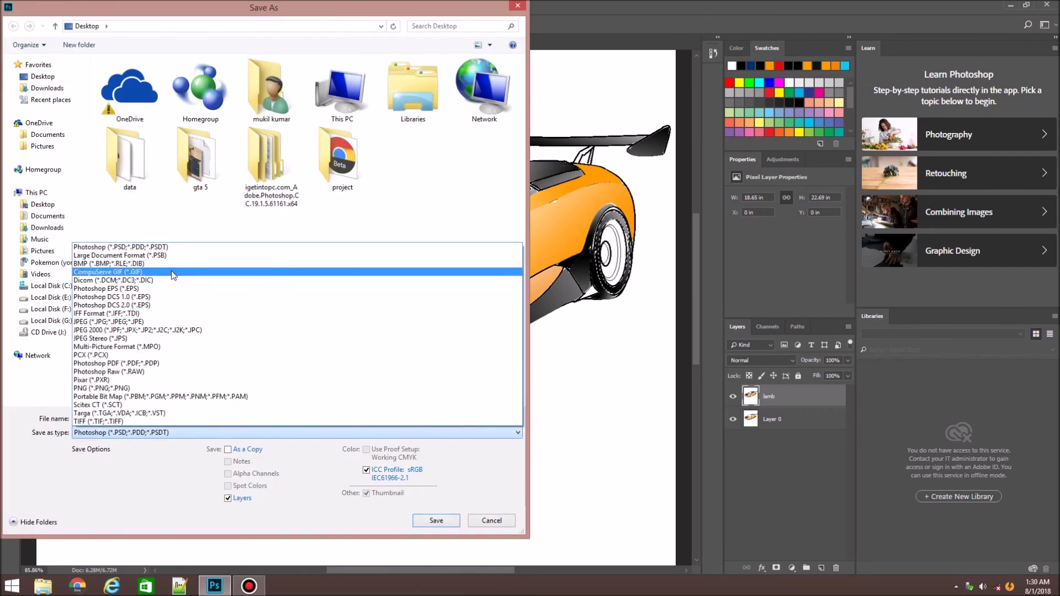
click(164, 324)
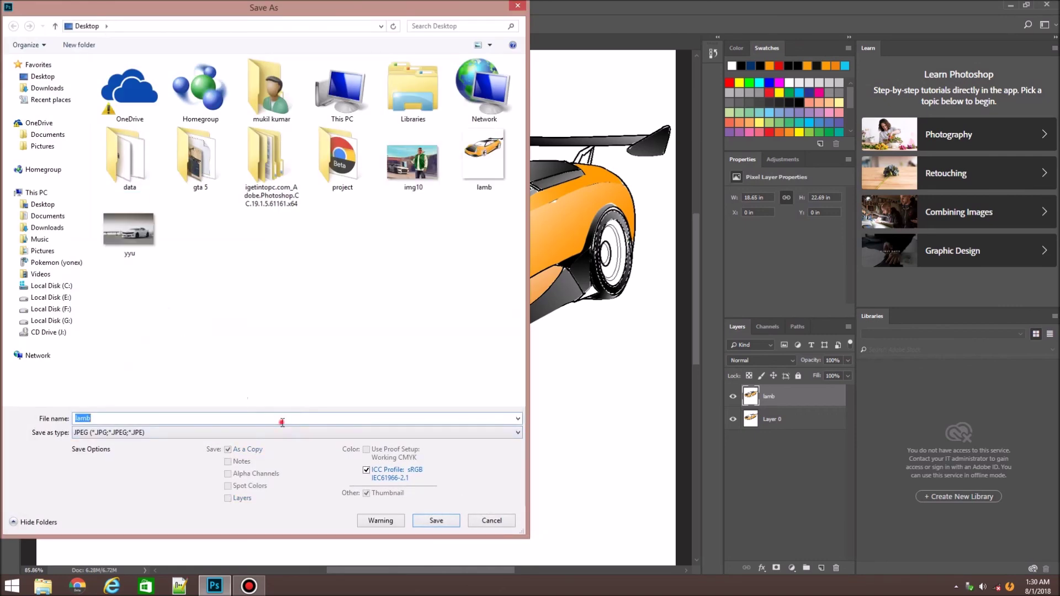
click(435, 522)
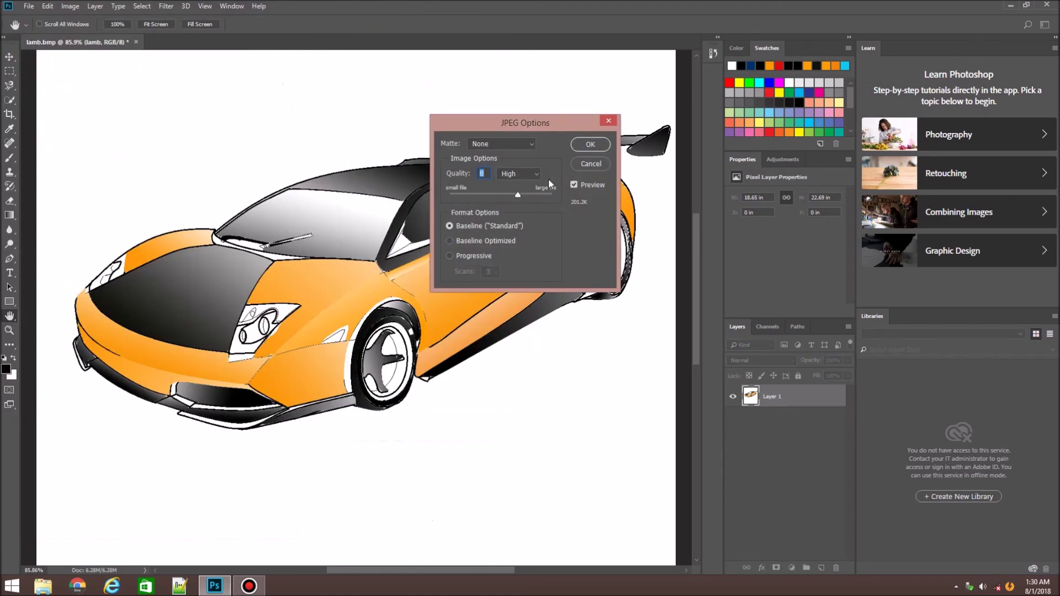
click(548, 201)
click(590, 144)
- Close the document and Photoshop, then preview the saved card image from the desktop
click(1047, 5)
click(525, 218)
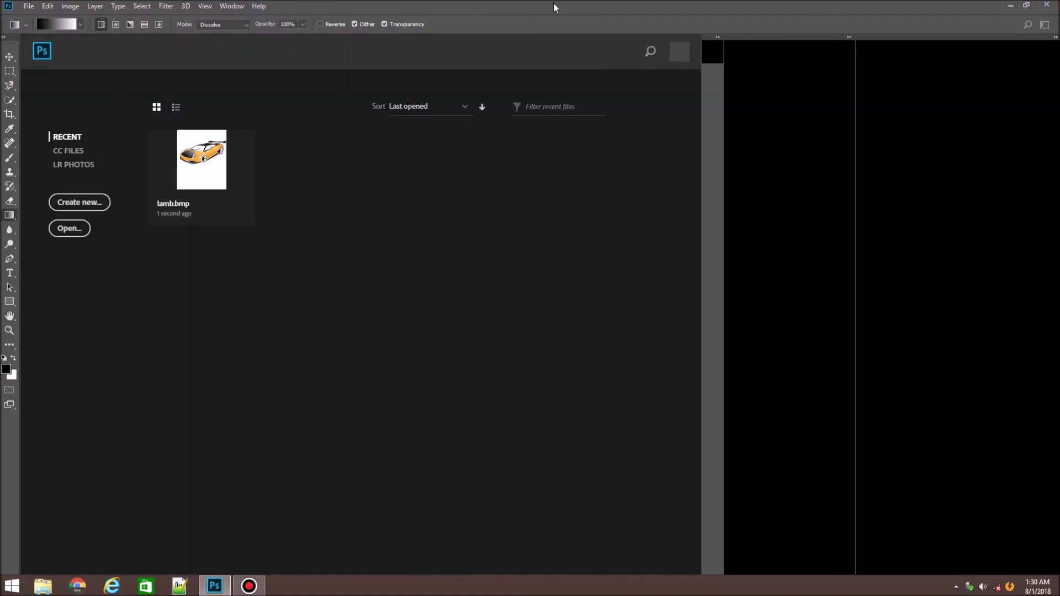
click(1049, 5)
double_click(105, 539)
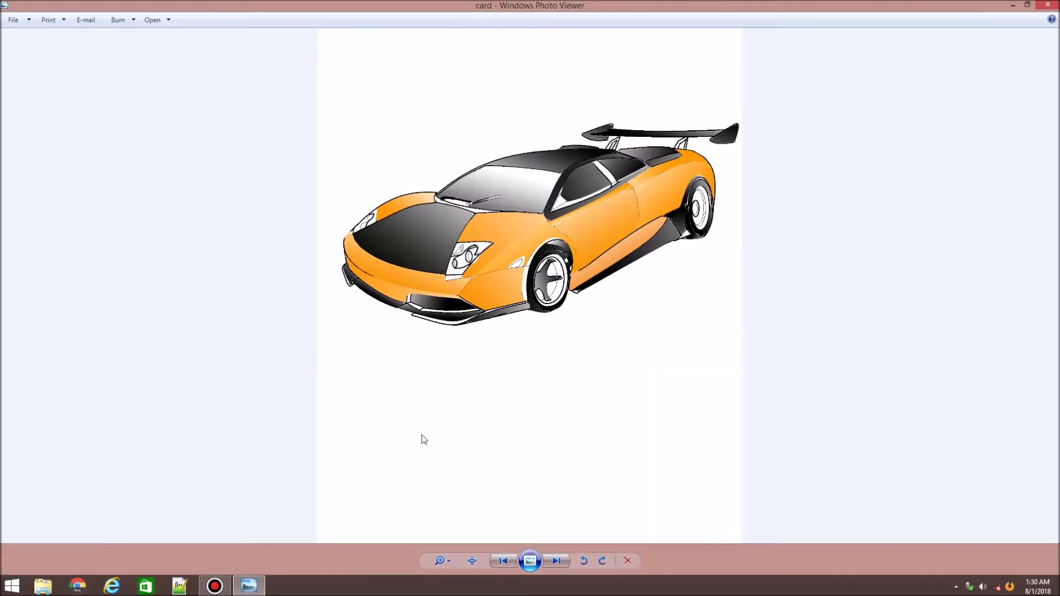
click(1047, 5)
right_click(345, 168)
right_click(277, 236)
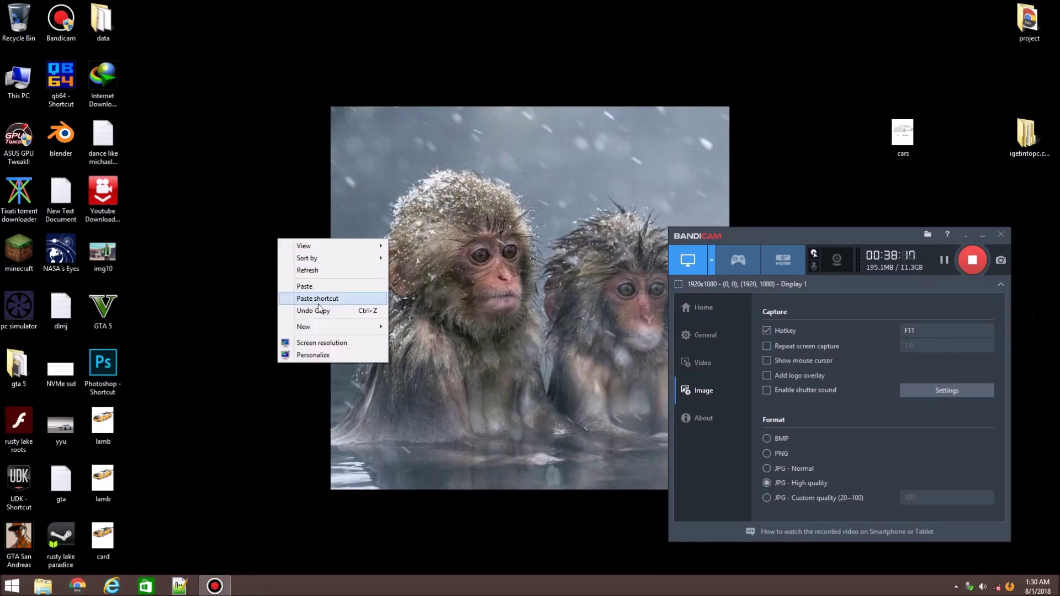
- Create a new desktop text document, open it in Notepad and type 'guys'
click(442, 384)
double_click(291, 254)
text(guys)
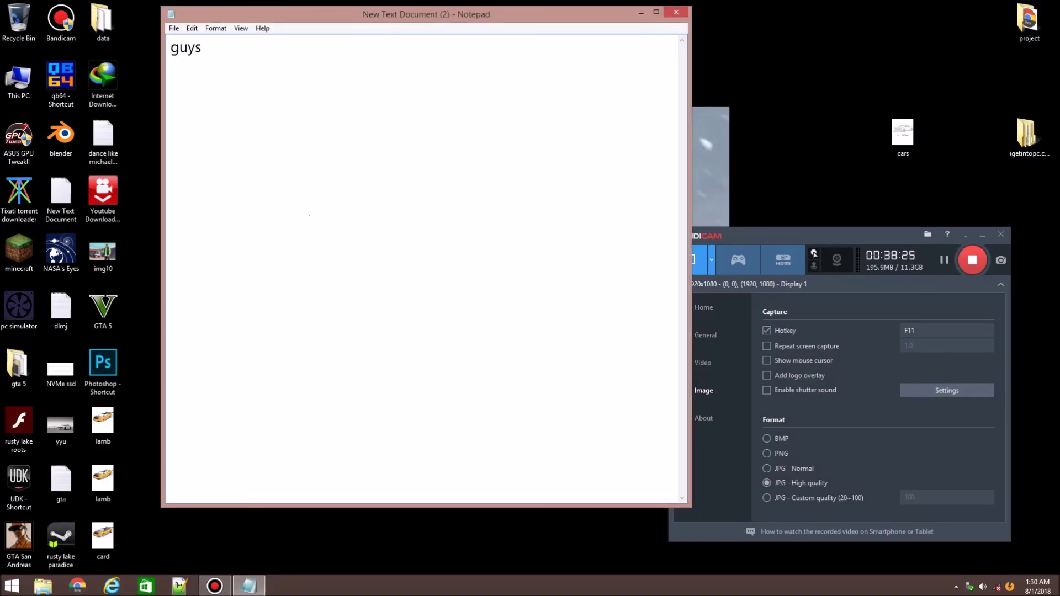